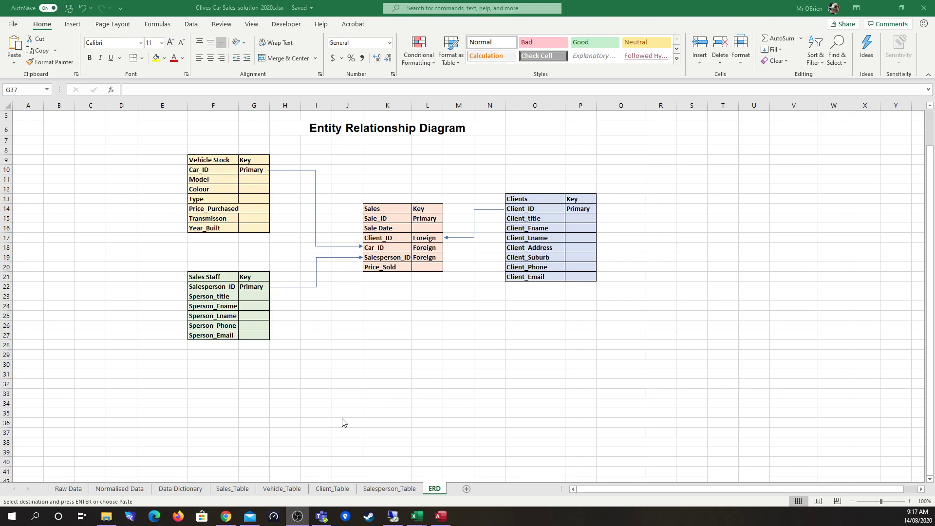
# Step: On the Raw Data sheet, narrow the Model and Price Purchased columns and widen the Address column
pyautogui.click(61, 491)
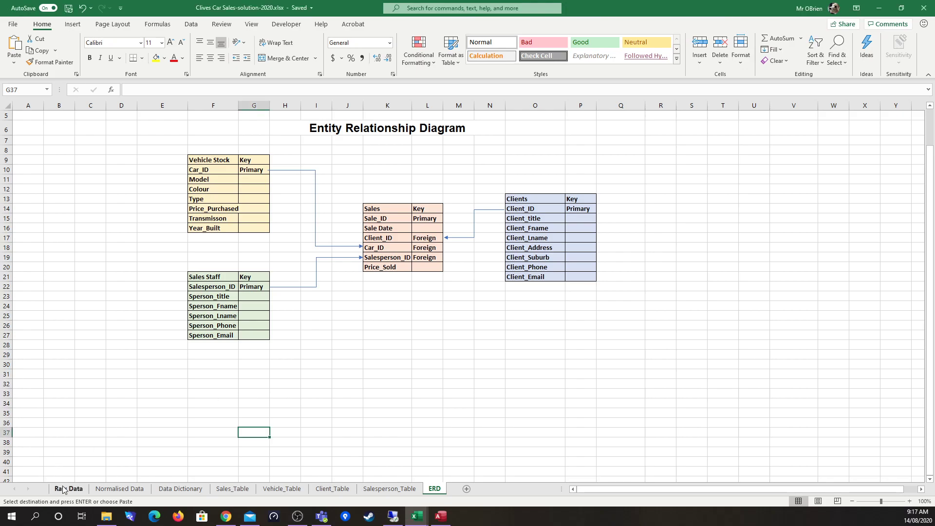
pyautogui.click(65, 490)
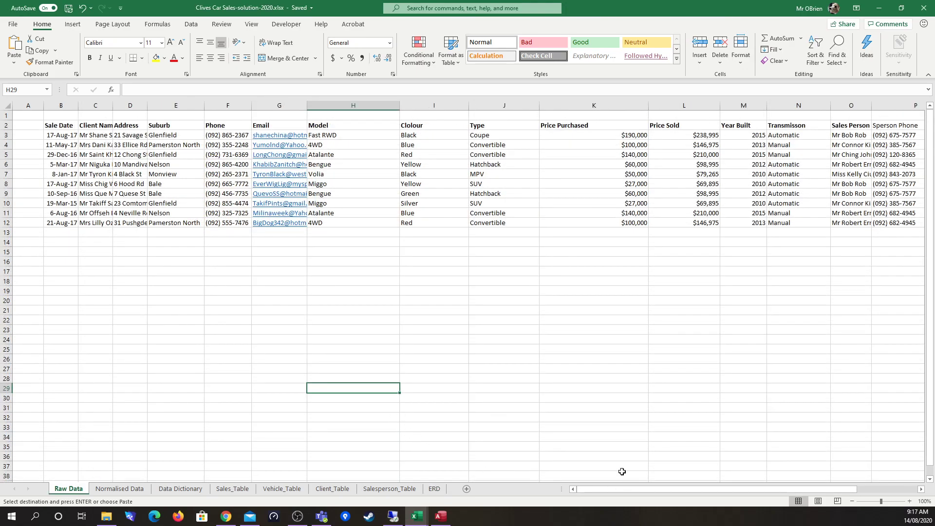
pyautogui.moveTo(632, 490)
pyautogui.mouseDown()
pyautogui.moveTo(722, 489)
pyautogui.moveTo(624, 492)
pyautogui.mouseUp()
pyautogui.moveTo(540, 106); pyautogui.dragTo(352, 105)
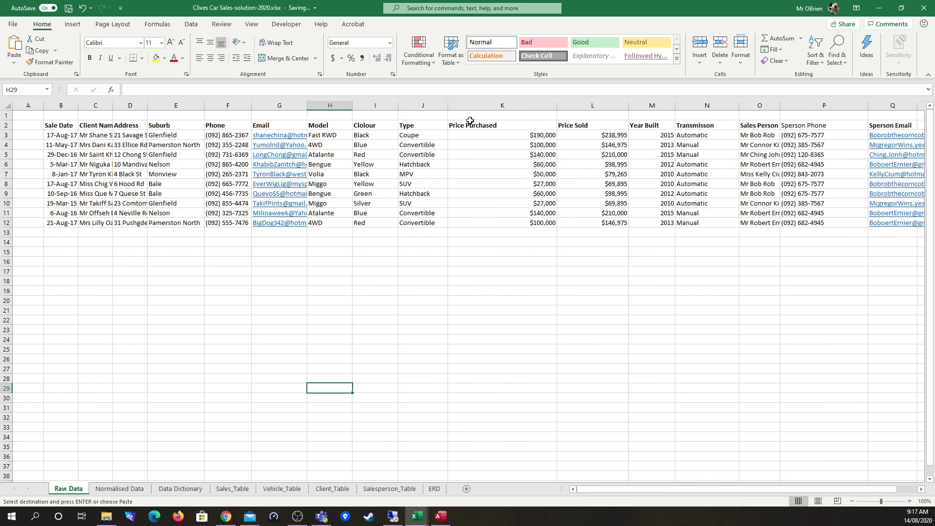
pyautogui.moveTo(558, 106); pyautogui.dragTo(525, 105)
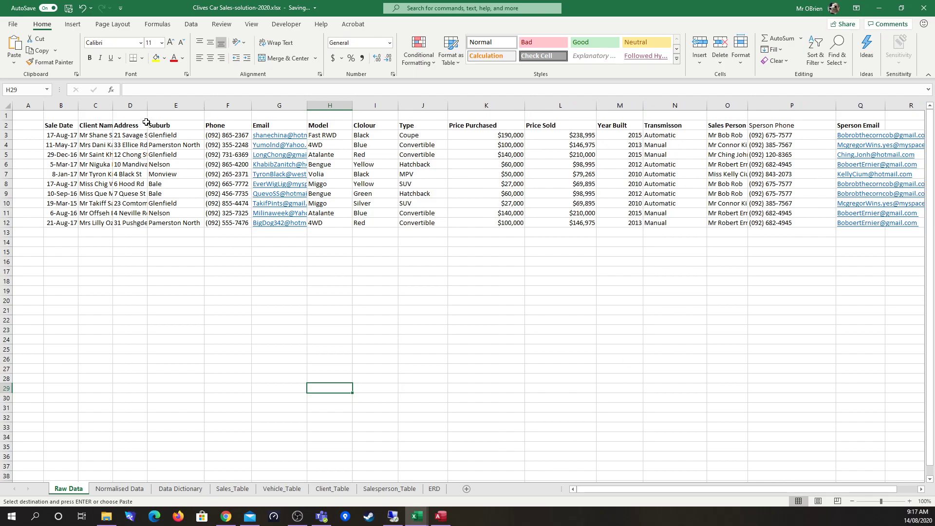
pyautogui.moveTo(148, 106); pyautogui.dragTo(184, 111)
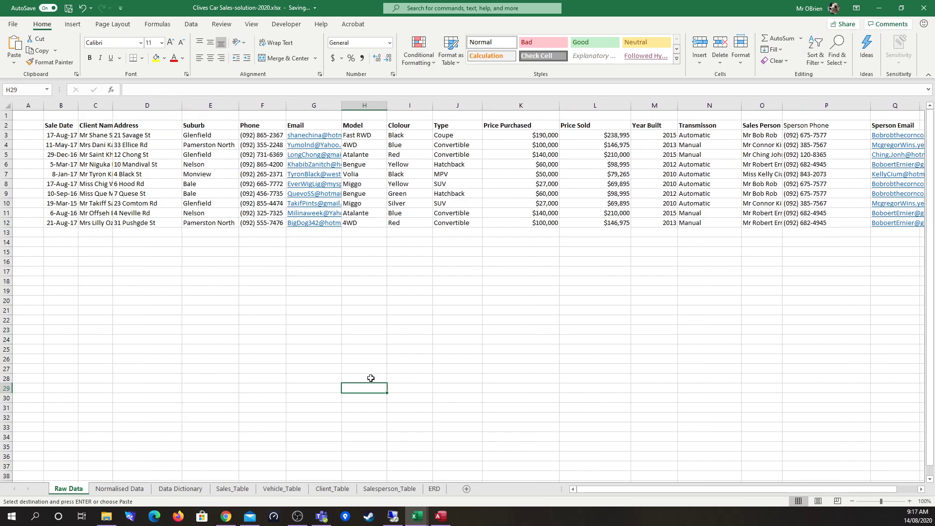
# Step: Review the four tables on the Normalised Data sheet and their relationships on the ERD sheet
pyautogui.click(128, 490)
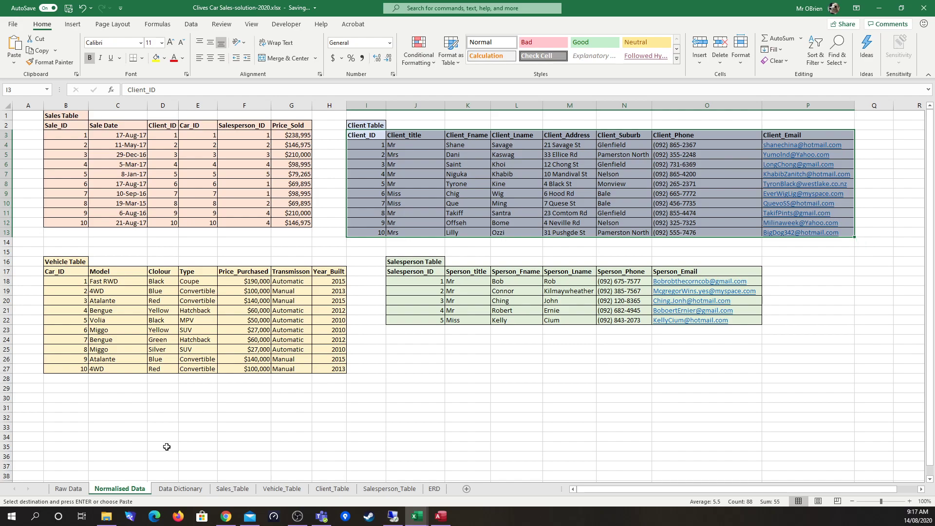
pyautogui.click(168, 446)
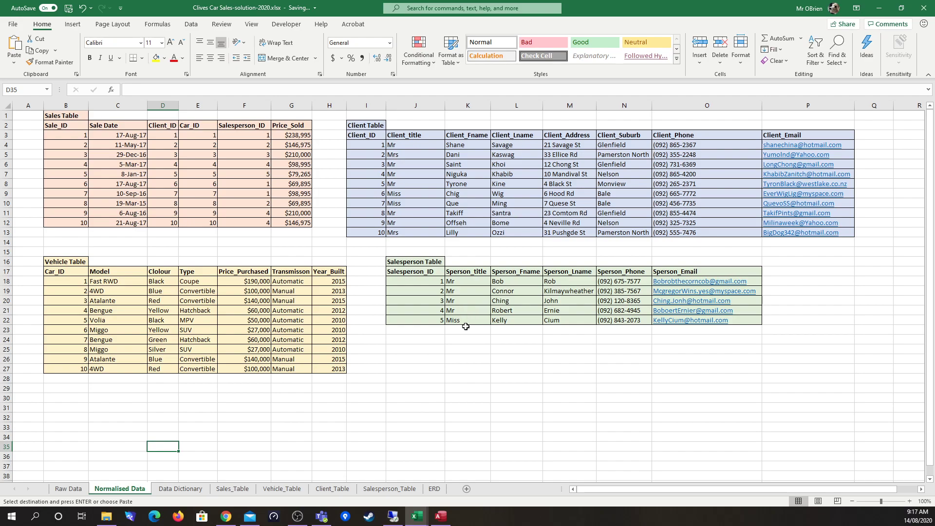
pyautogui.click(434, 489)
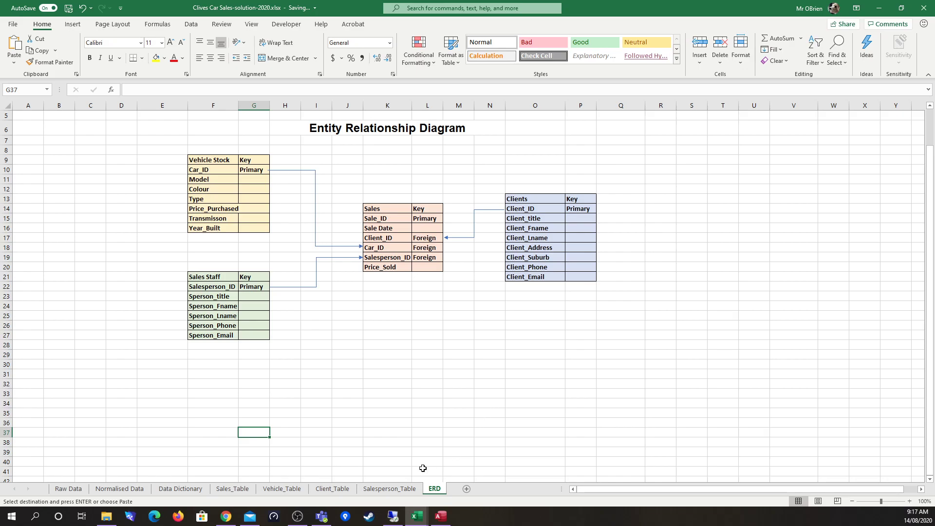
# Step: Widen columns A to G on the Sales_Table sheet to one equal width so all headings fit
pyautogui.click(224, 492)
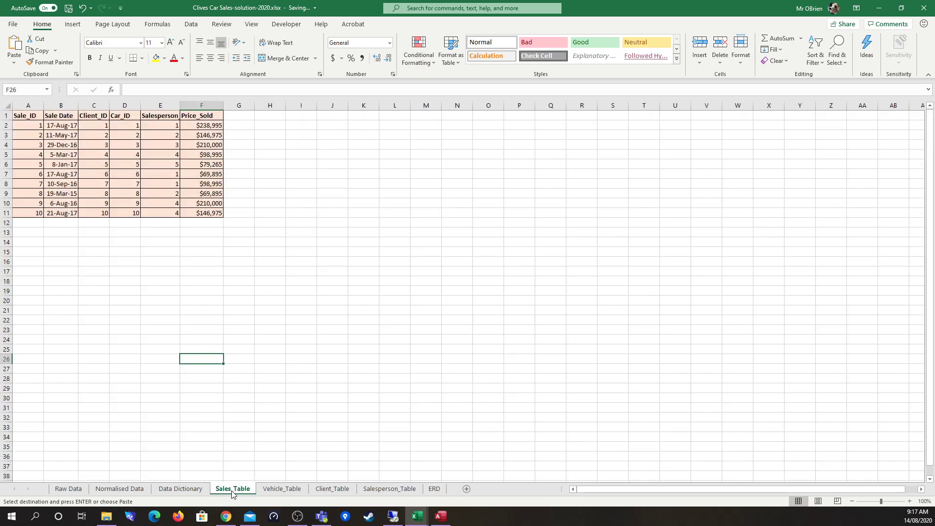
pyautogui.moveTo(222, 106); pyautogui.dragTo(240, 107)
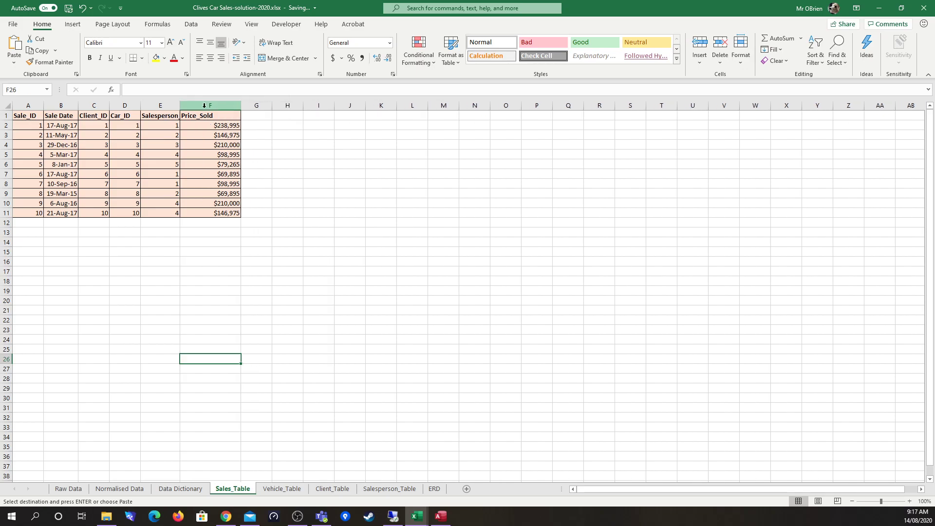
pyautogui.moveTo(180, 106); pyautogui.dragTo(204, 107)
pyautogui.moveTo(28, 105); pyautogui.dragTo(292, 105)
pyautogui.doubleClick(295, 105)
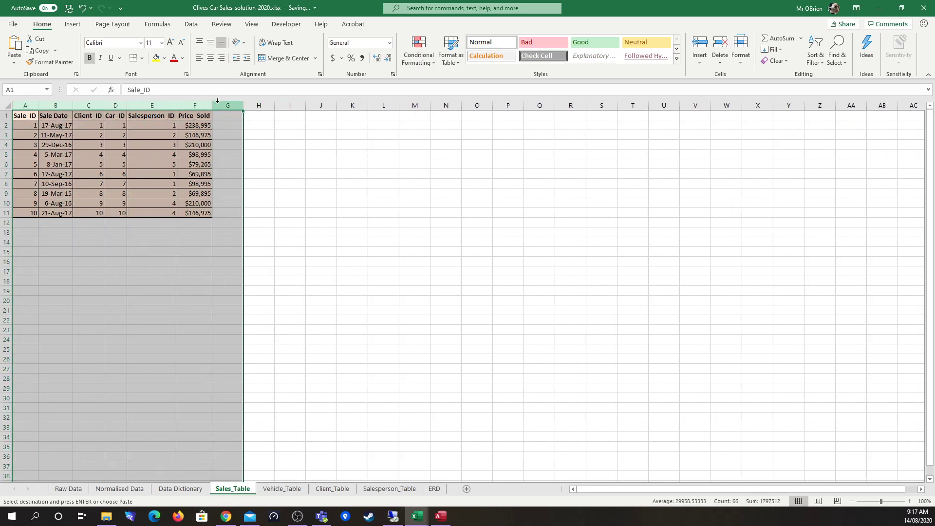
pyautogui.moveTo(213, 105); pyautogui.dragTo(252, 105)
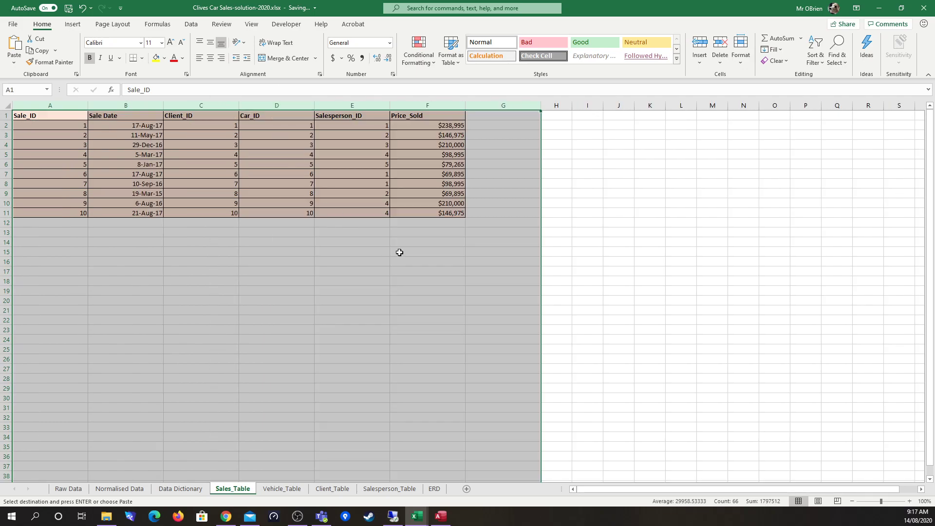
pyautogui.click(444, 290)
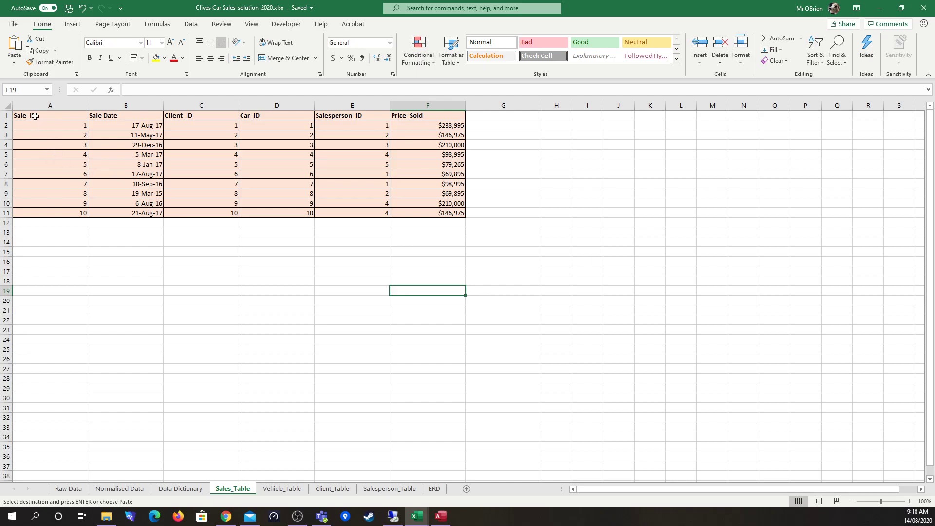
# Step: Review the Sales_Table headings and the field definitions of the vehicles table on the Data Dictionary sheet
pyautogui.moveTo(35, 116); pyautogui.dragTo(417, 115)
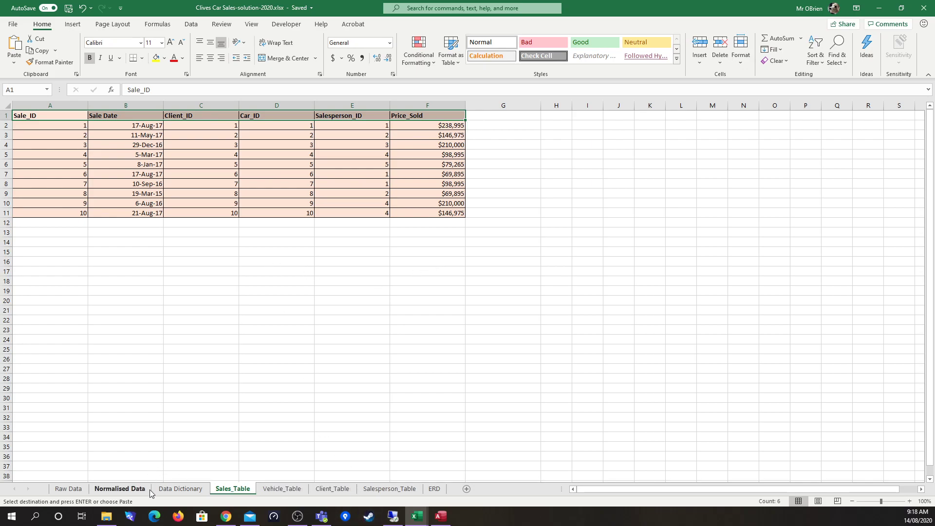
pyautogui.click(174, 489)
pyautogui.click(729, 341)
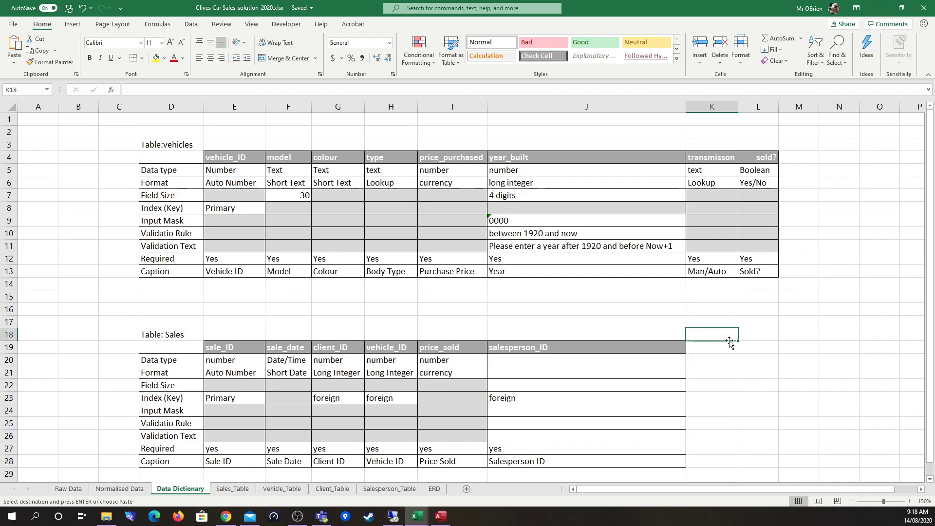
pyautogui.moveTo(187, 155); pyautogui.dragTo(750, 272)
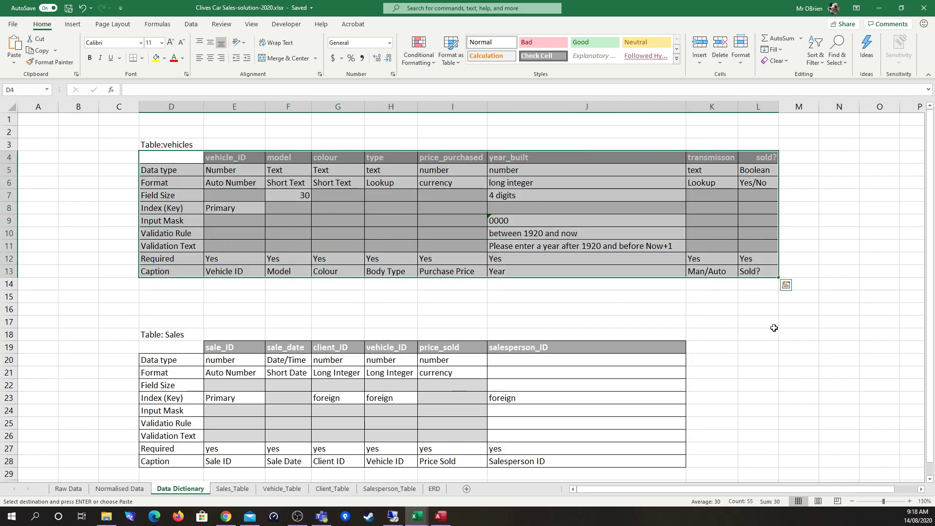
pyautogui.click(786, 351)
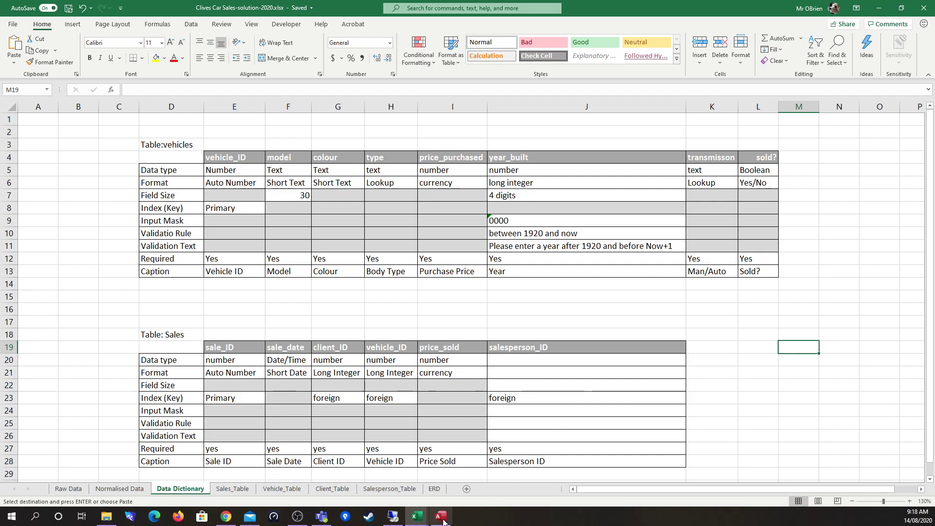
pyautogui.moveTo(442, 521)
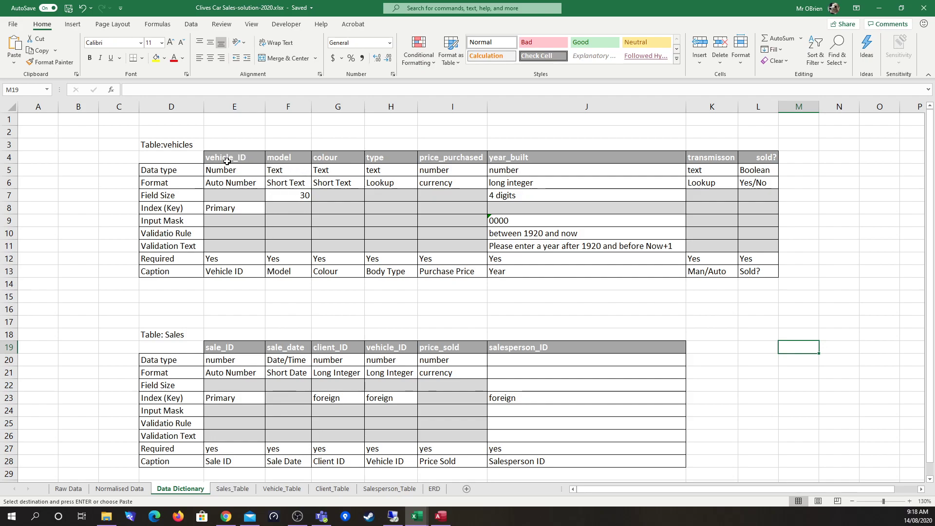
pyautogui.moveTo(595, 9); pyautogui.dragTo(0, 109)
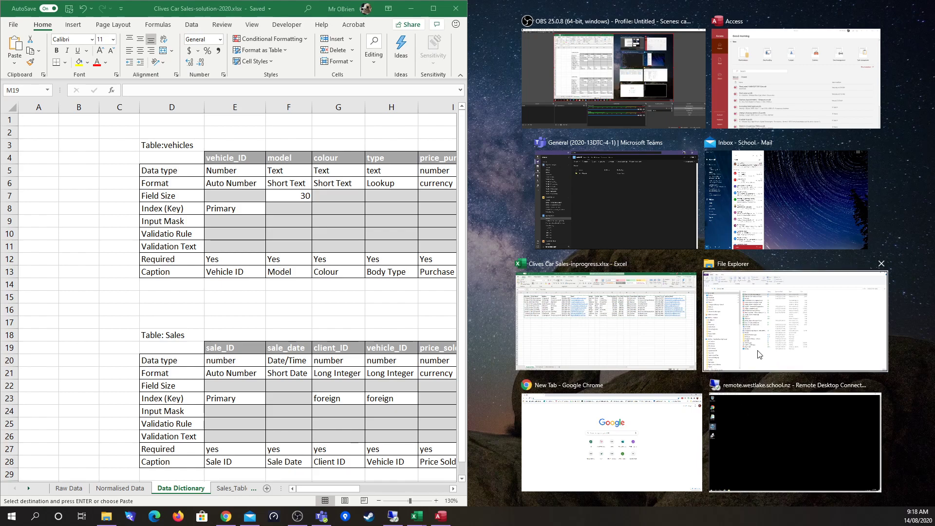
pyautogui.click(784, 67)
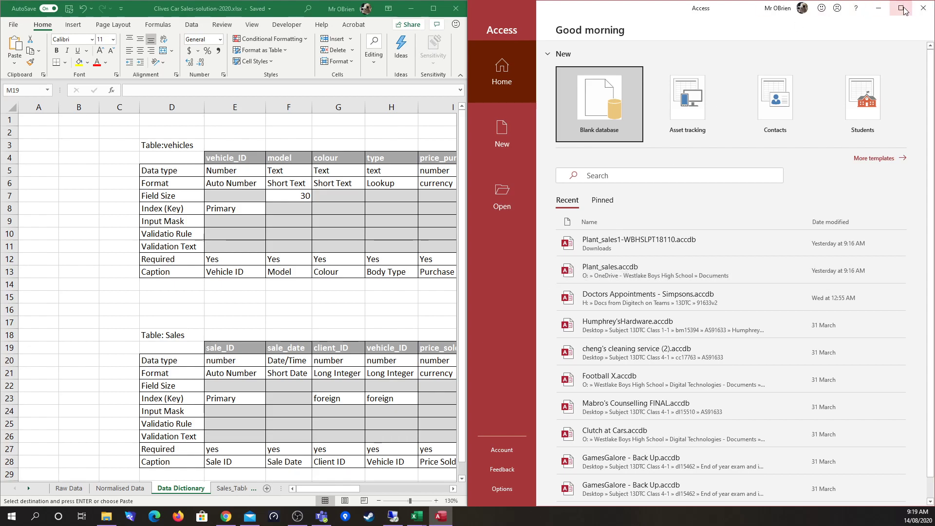
pyautogui.click(878, 8)
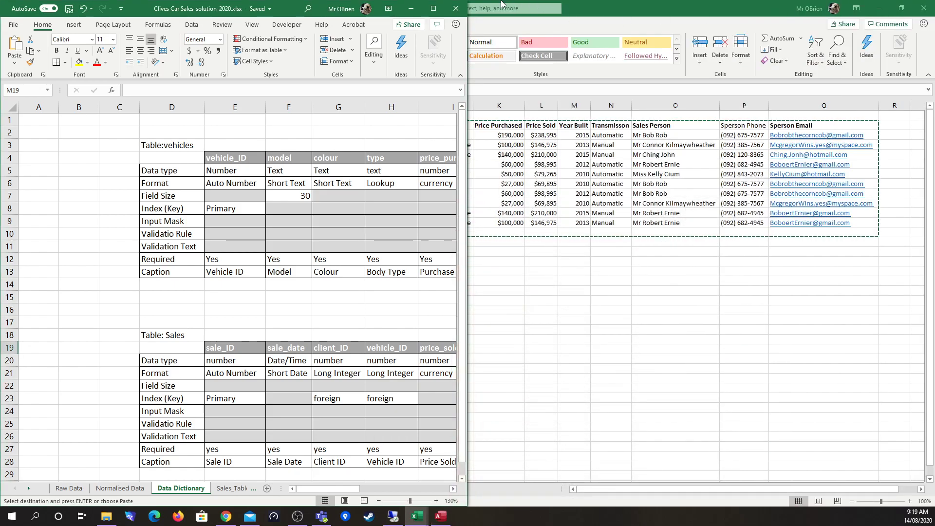
pyautogui.click(433, 8)
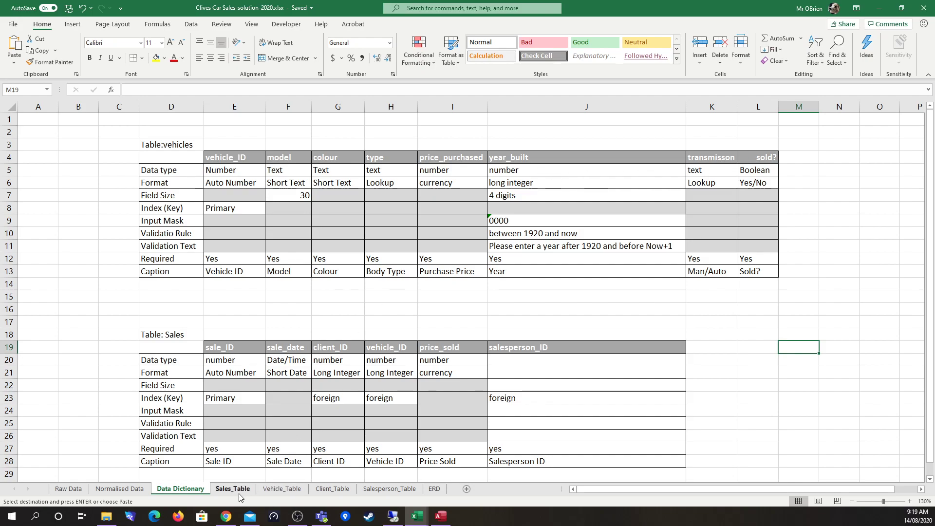
# Step: Widen columns A to G on the Vehicle_Table sheet to one equal width
pyautogui.click(278, 489)
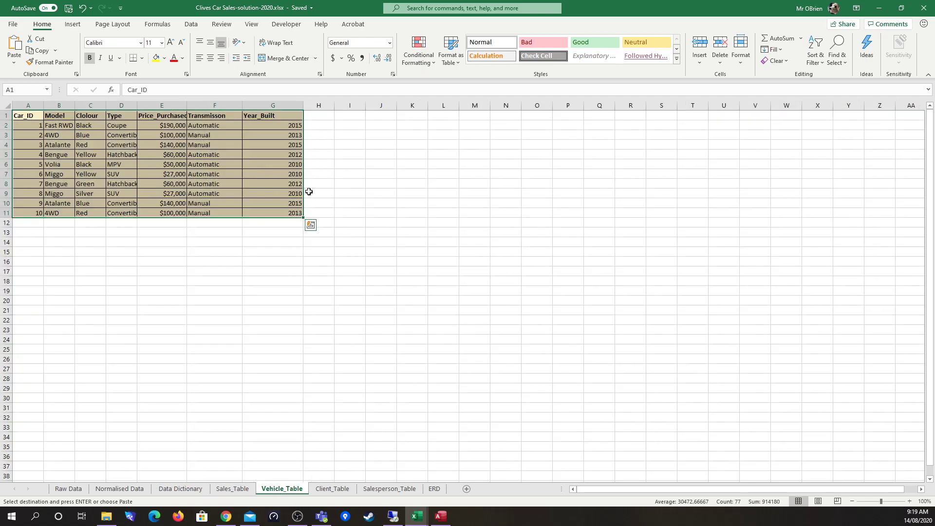
pyautogui.moveTo(44, 105); pyautogui.dragTo(327, 105)
pyautogui.click(597, 270)
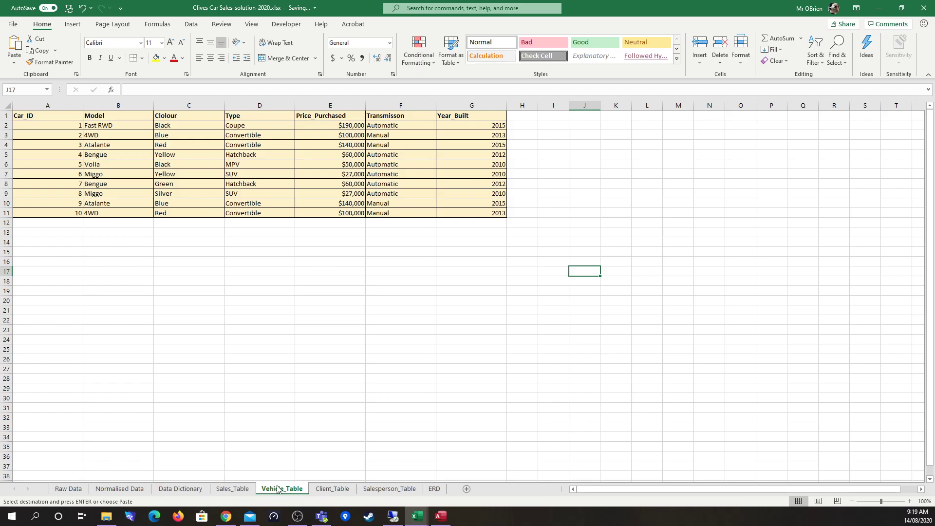
# Step: Copy the vehicle_ID, model, colour and type headings from the Data Dictionary's vehicles table over the Vehicle_Table headings starting at A1
pyautogui.click(180, 488)
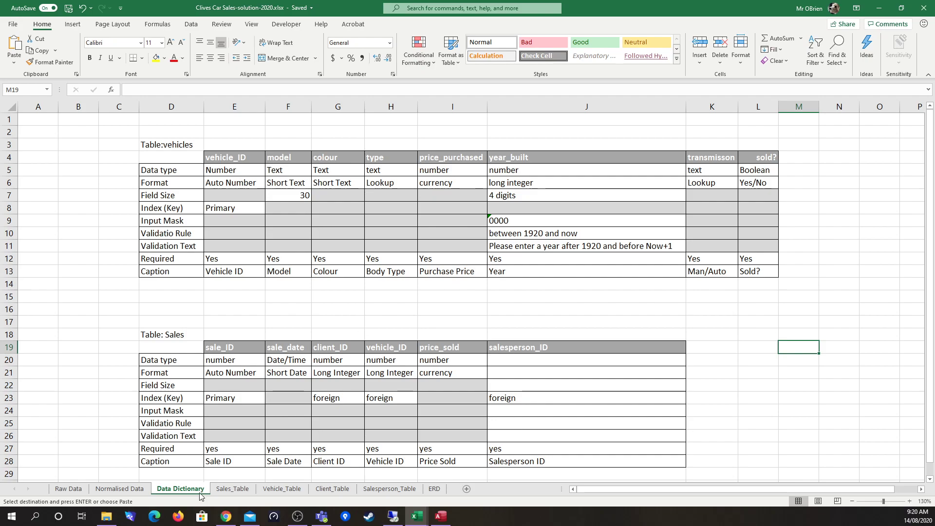
pyautogui.click(278, 489)
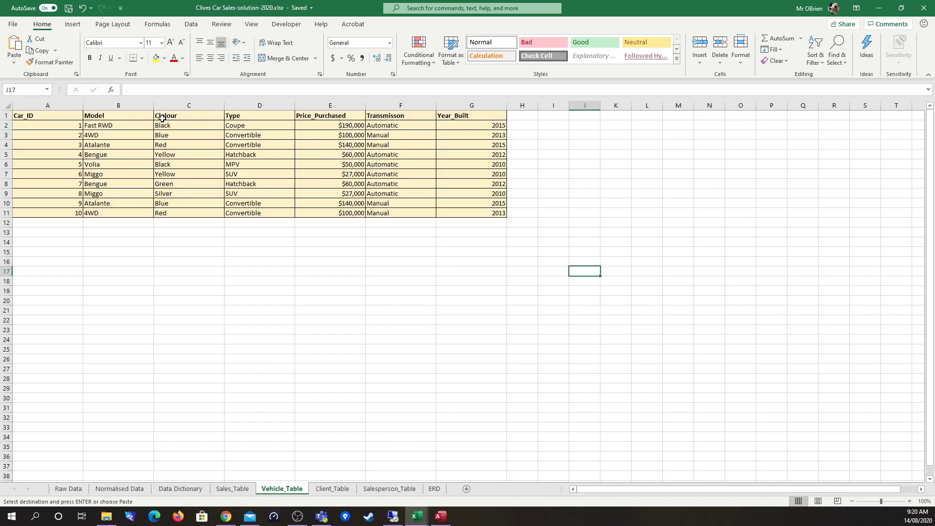
pyautogui.click(171, 489)
pyautogui.moveTo(247, 158); pyautogui.dragTo(399, 157)
pyautogui.hotkey('ctrl', 'c')
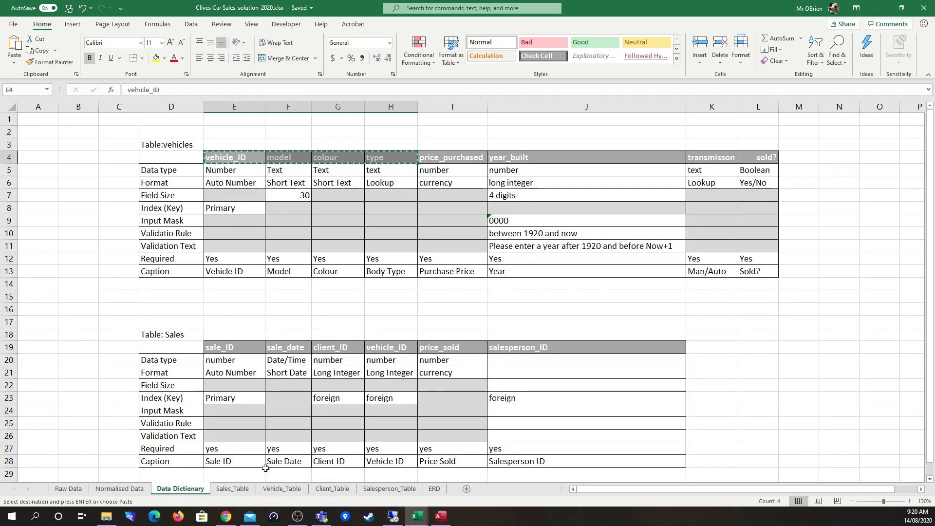
pyautogui.click(277, 489)
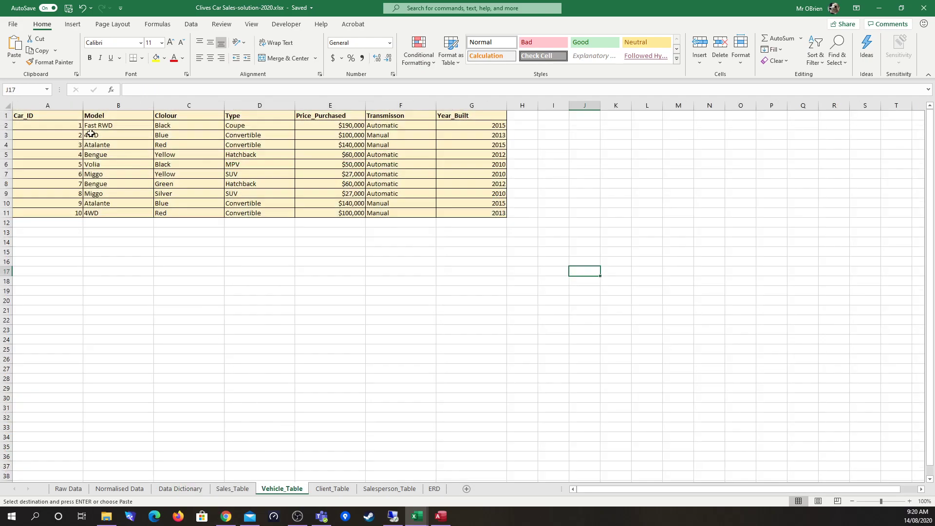
pyautogui.click(68, 114)
pyautogui.hotkey('ctrl', 'v')
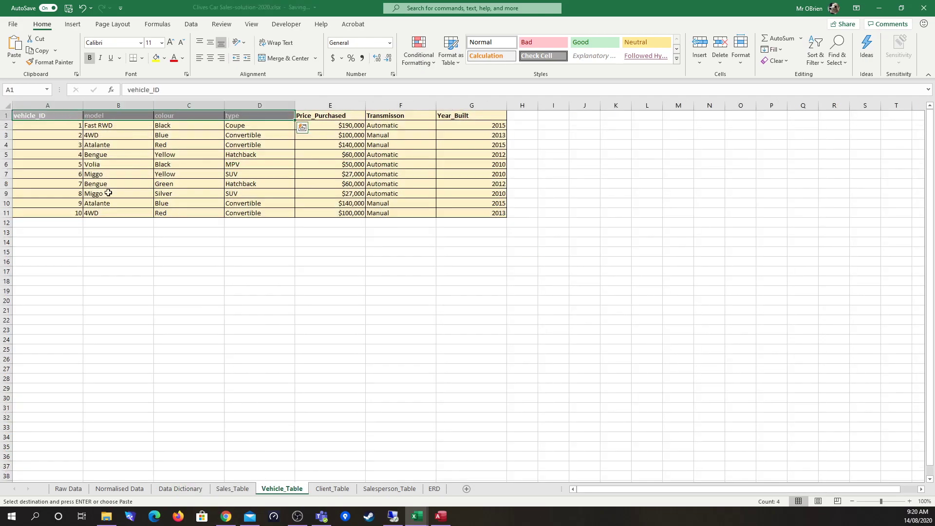
pyautogui.click(307, 329)
# Step: Copy the price_purchased, year_built and transmisson headings from the Data Dictionary's vehicles table over the Vehicle_Table headings starting at E1
pyautogui.click(180, 489)
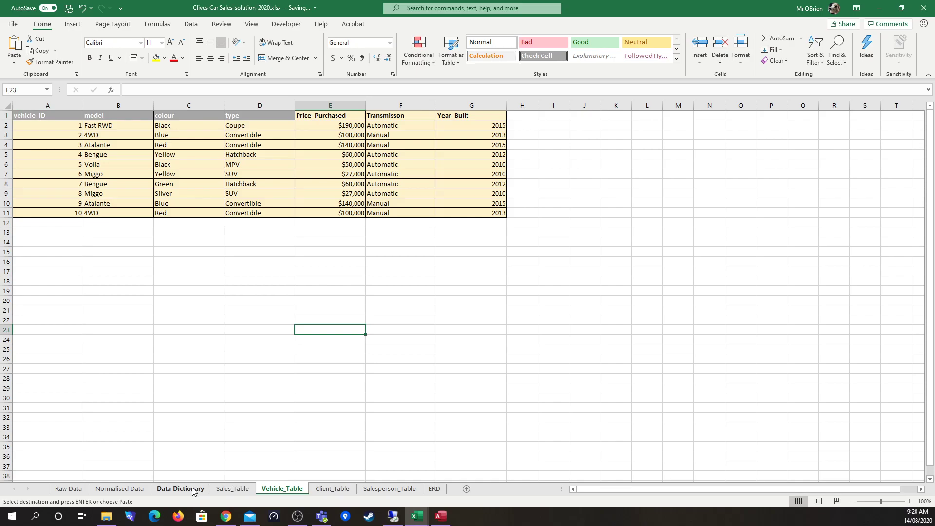
pyautogui.click(470, 156)
pyautogui.moveTo(470, 156); pyautogui.dragTo(721, 156)
pyautogui.hotkey('ctrl', 'c')
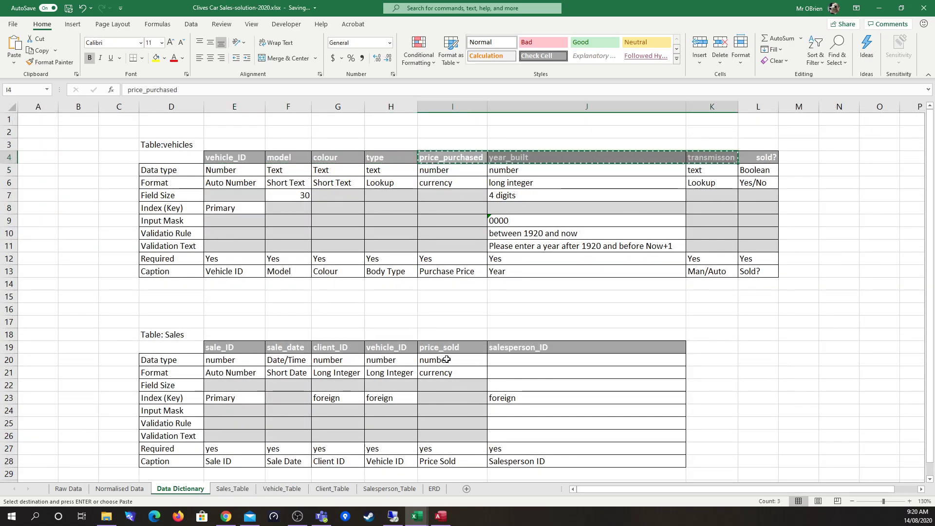
pyautogui.click(282, 490)
pyautogui.click(337, 118)
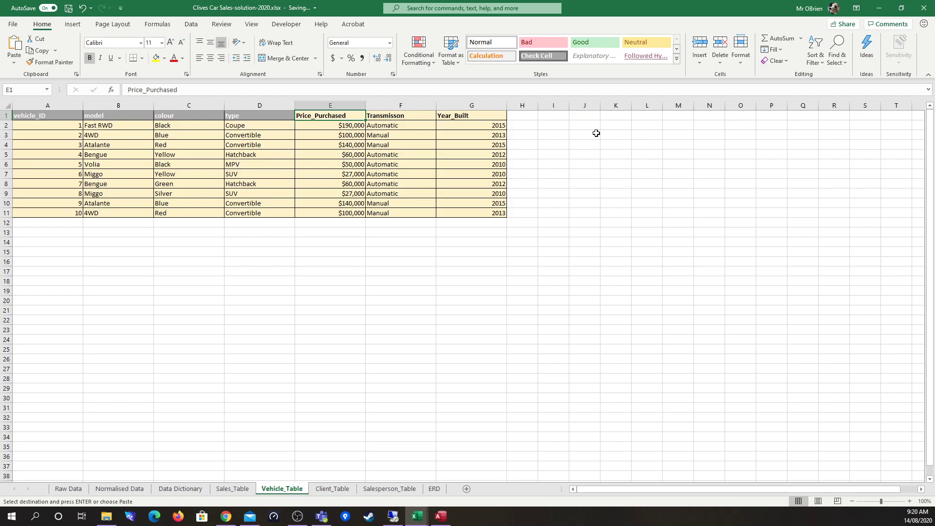
pyautogui.hotkey('ctrl', 'v')
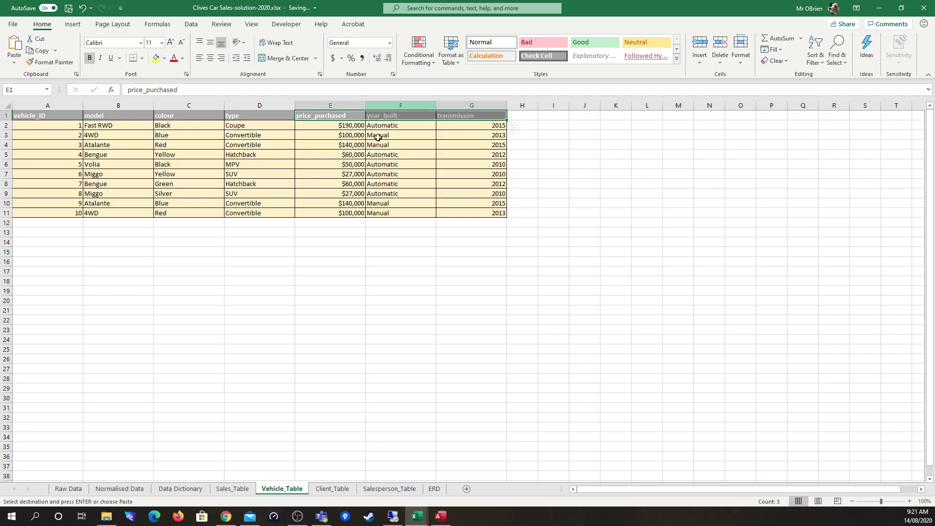
# Step: Swap the transmission and year data in F2:G11 of Vehicle_Table to match the year_built and transmisson headings
pyautogui.click(404, 119)
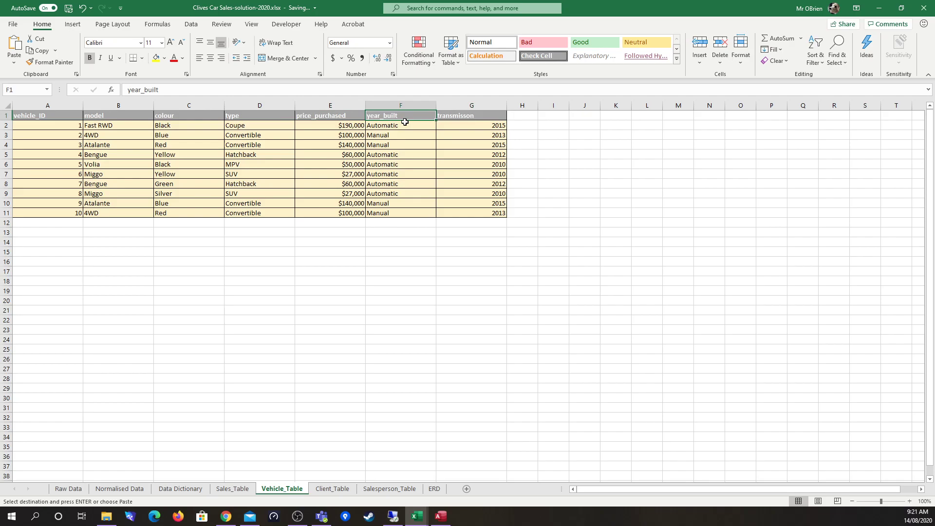
pyautogui.moveTo(407, 126); pyautogui.dragTo(409, 307)
pyautogui.moveTo(400, 126); pyautogui.dragTo(530, 218)
pyautogui.moveTo(477, 129); pyautogui.dragTo(516, 214)
pyautogui.moveTo(436, 168); pyautogui.dragTo(395, 179)
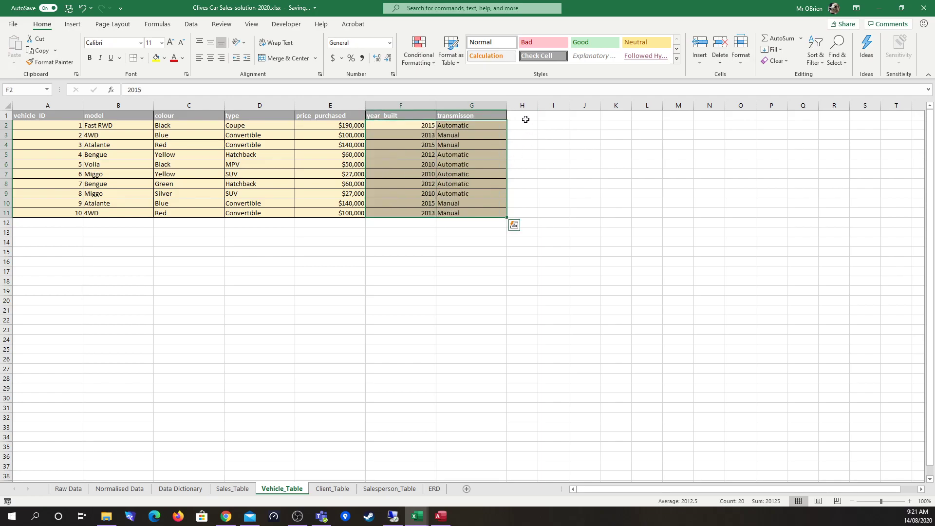
# Step: Copy the sold? heading from the Data Dictionary's vehicles table into H1 of Vehicle_Table
pyautogui.click(522, 116)
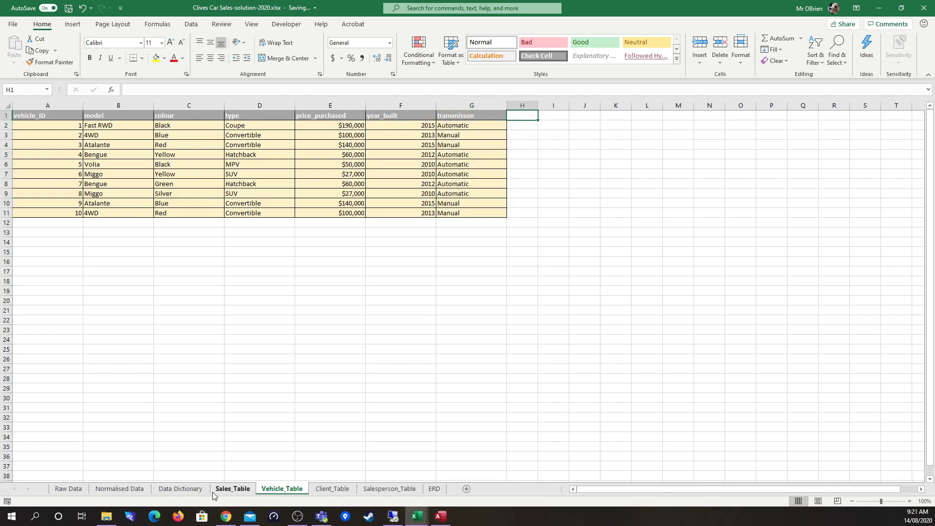
pyautogui.click(176, 489)
pyautogui.click(769, 157)
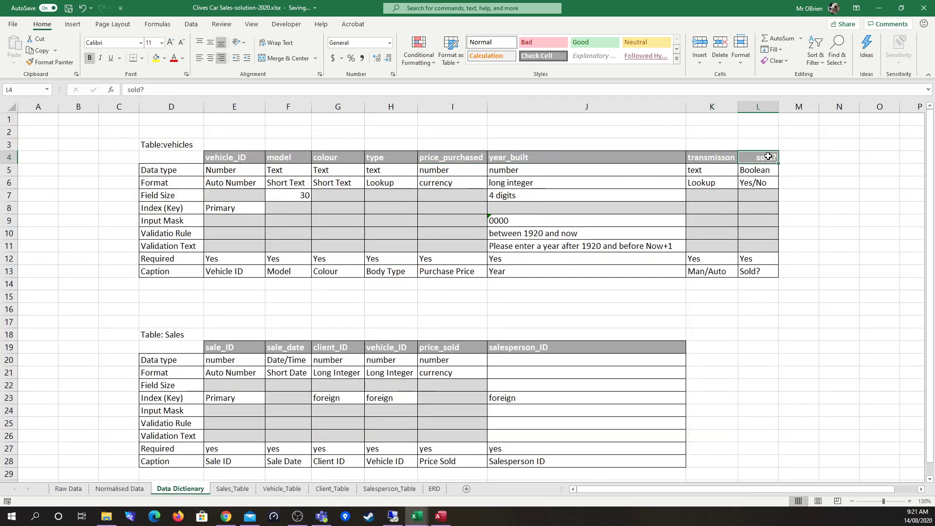
pyautogui.hotkey('ctrl', 'c')
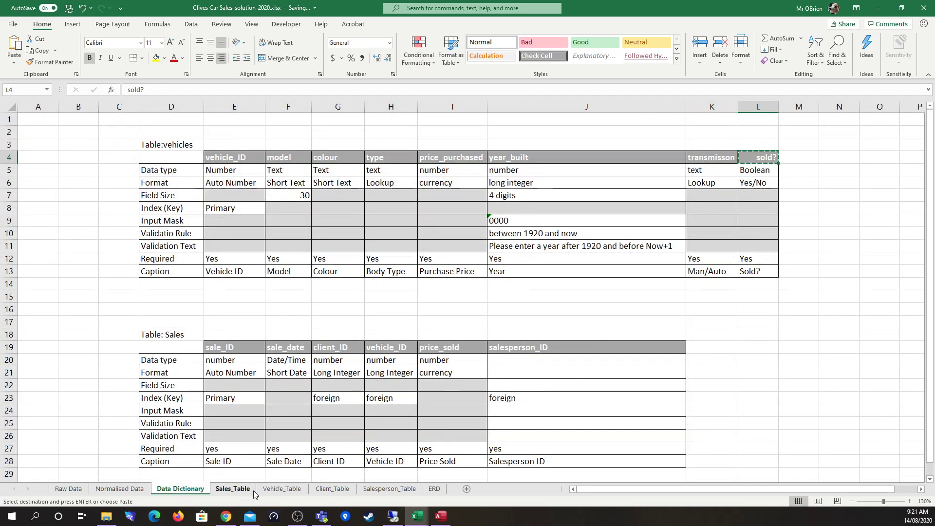
pyautogui.click(282, 489)
pyautogui.hotkey('ctrl', 'v')
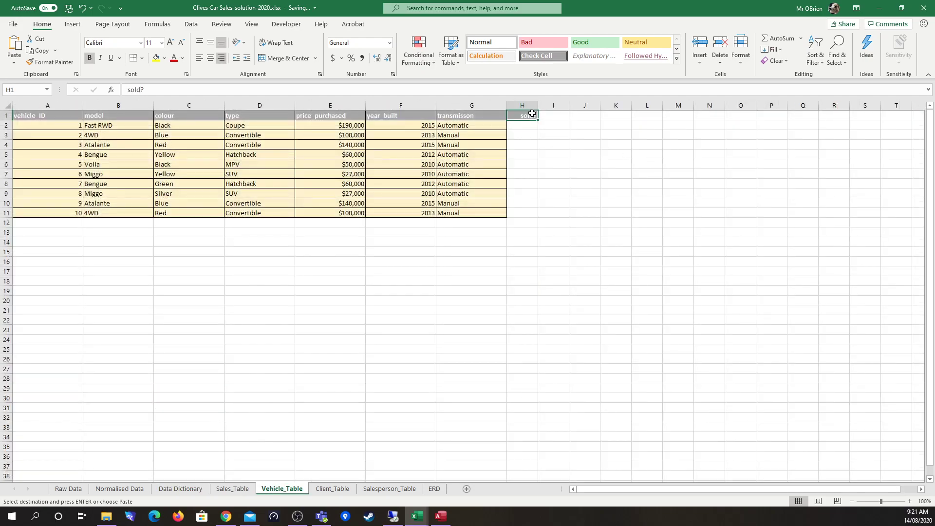
# Step: Enter y in H2 of the sold? column and fill it down to H11
pyautogui.click(534, 125)
pyautogui.write('y')
pyautogui.moveTo(538, 130); pyautogui.dragTo(530, 220)
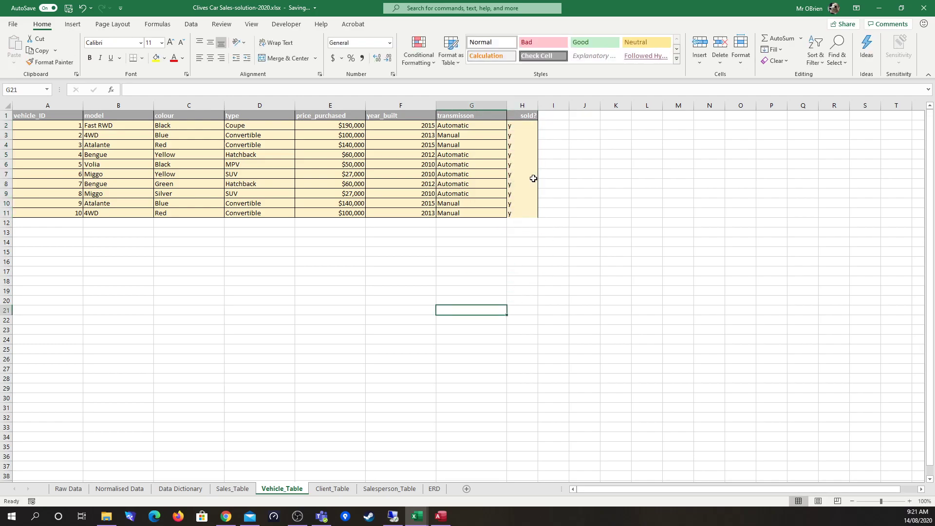
# Step: Apply all borders to the sold? column range H1:H11 on Vehicle_Table
pyautogui.click(522, 118)
pyautogui.moveTo(523, 131); pyautogui.dragTo(518, 214)
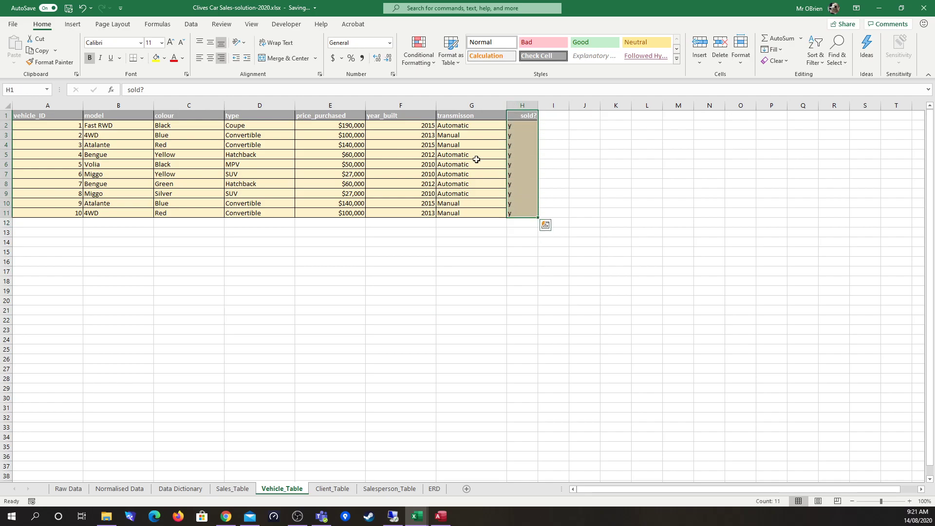
pyautogui.click(142, 59)
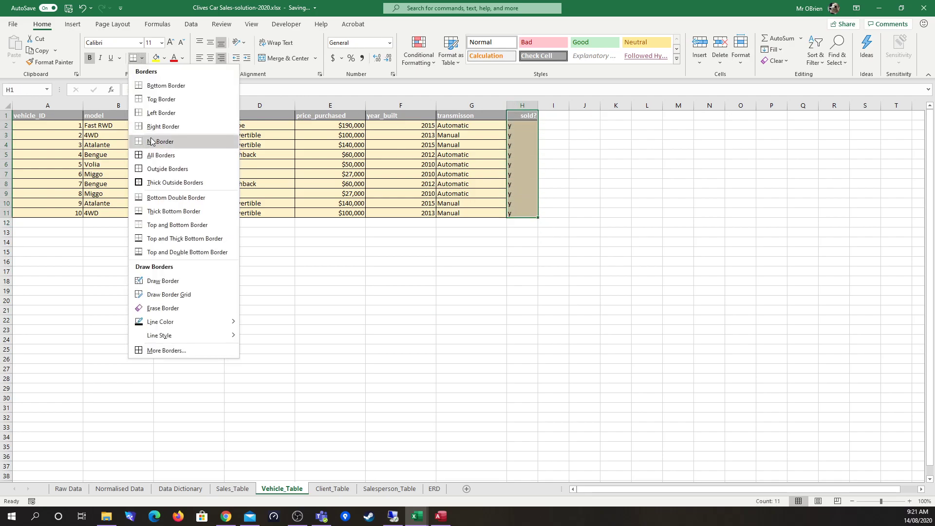
pyautogui.click(165, 160)
pyautogui.click(514, 366)
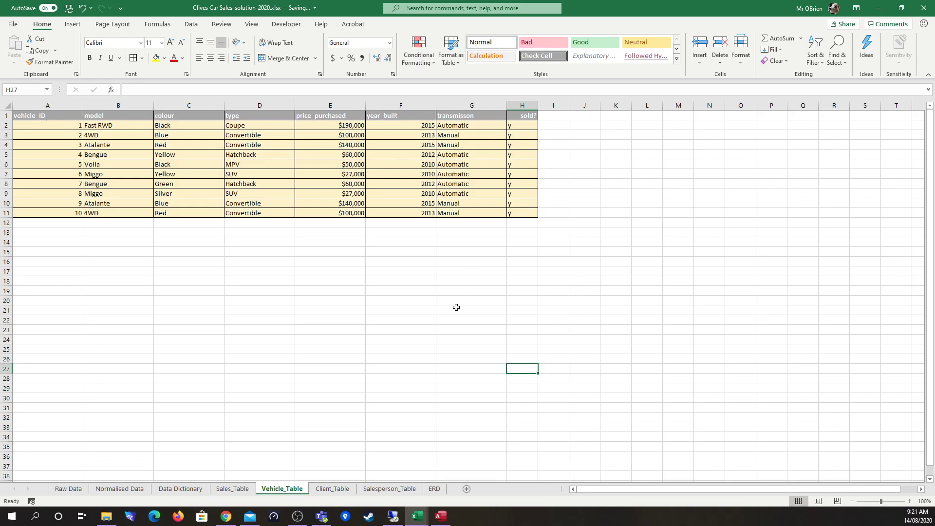
pyautogui.click(433, 319)
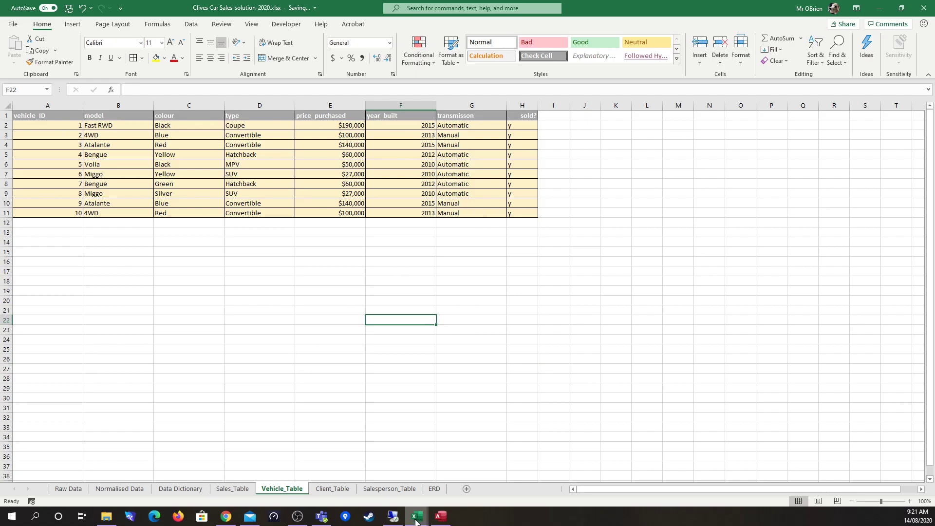
# Step: Switch to Access, maximize its window and start a blank database with the file name Clives_Cars_2020
pyautogui.click(441, 519)
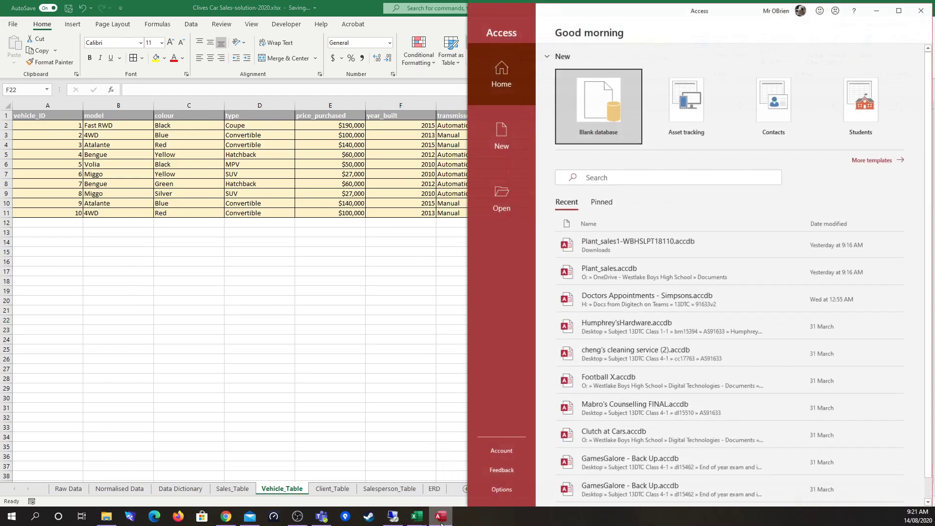
pyautogui.click(902, 8)
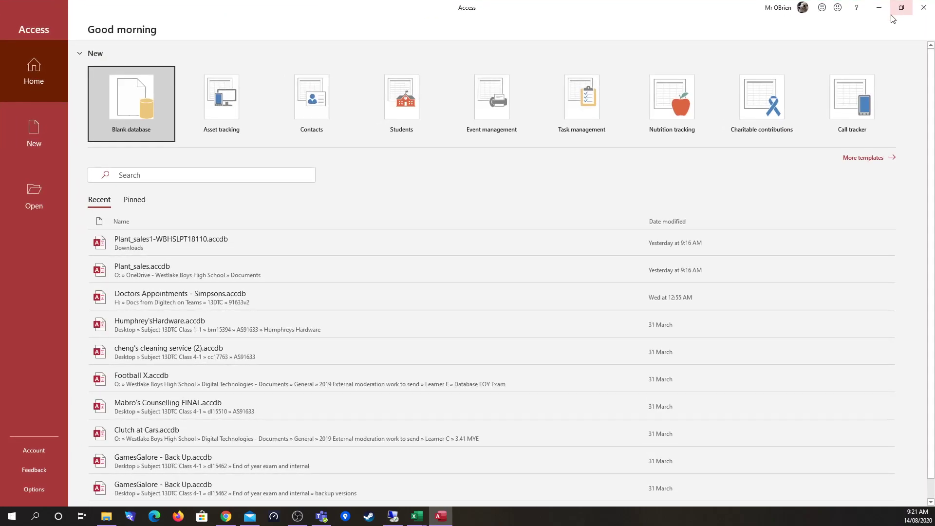
pyautogui.click(28, 134)
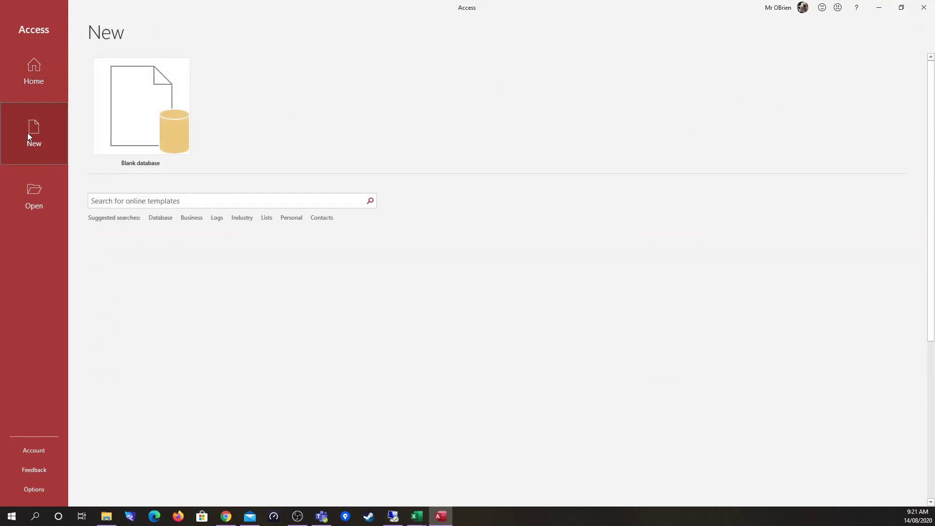
pyautogui.click(151, 130)
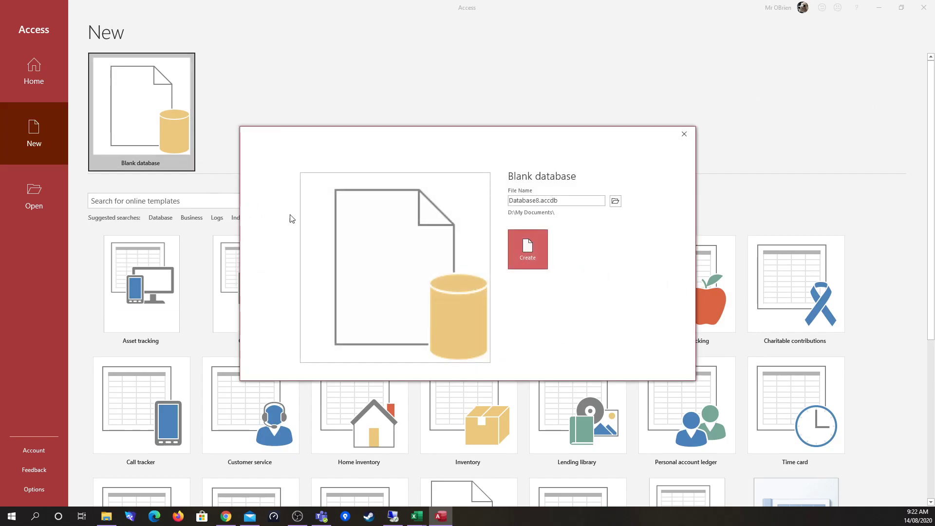
pyautogui.click(540, 200)
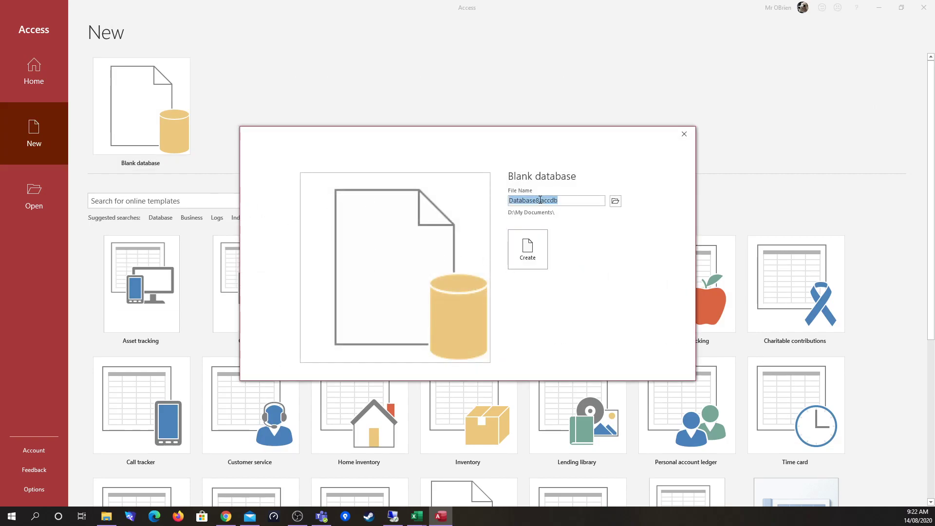
pyautogui.moveTo(540, 201); pyautogui.dragTo(495, 195)
pyautogui.write('Clives')
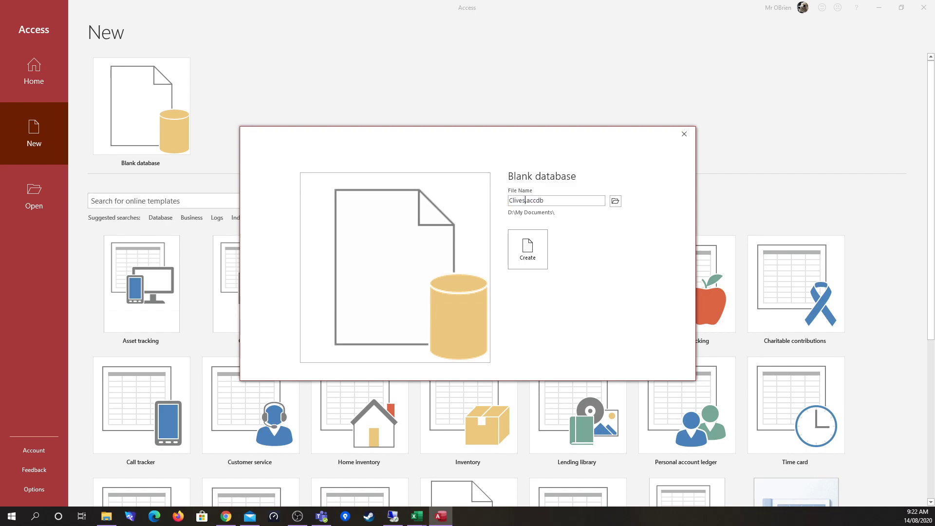
pyautogui.write('_Cars_2020')
# Step: Set the save location to the Database folder under 2020 Planning > 13DTC Planning in OneDrive and create the database
pyautogui.click(616, 203)
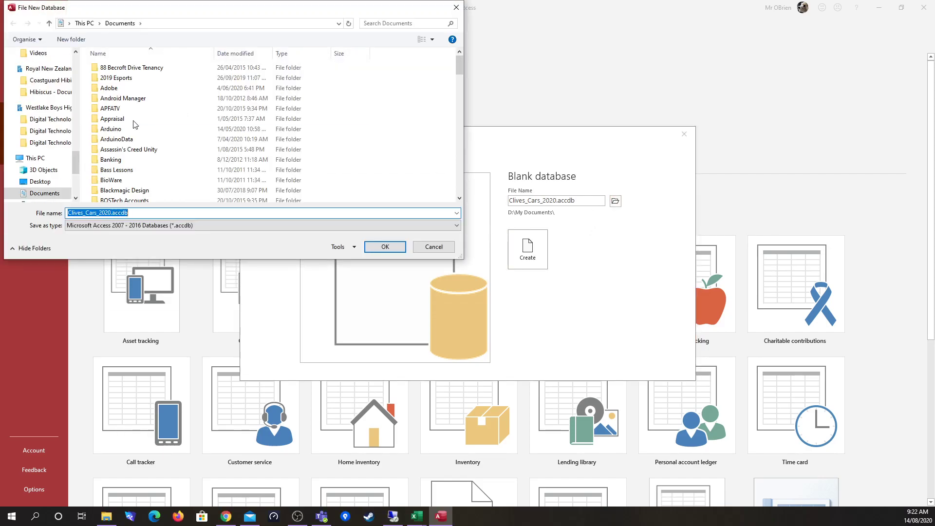
pyautogui.moveTo(77, 161); pyautogui.dragTo(80, 103)
pyautogui.click(48, 138)
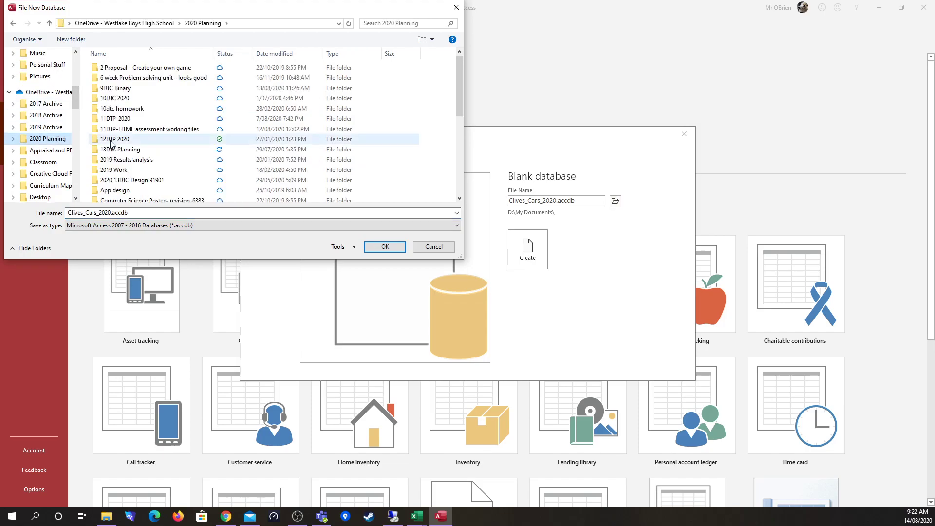
pyautogui.doubleClick(127, 150)
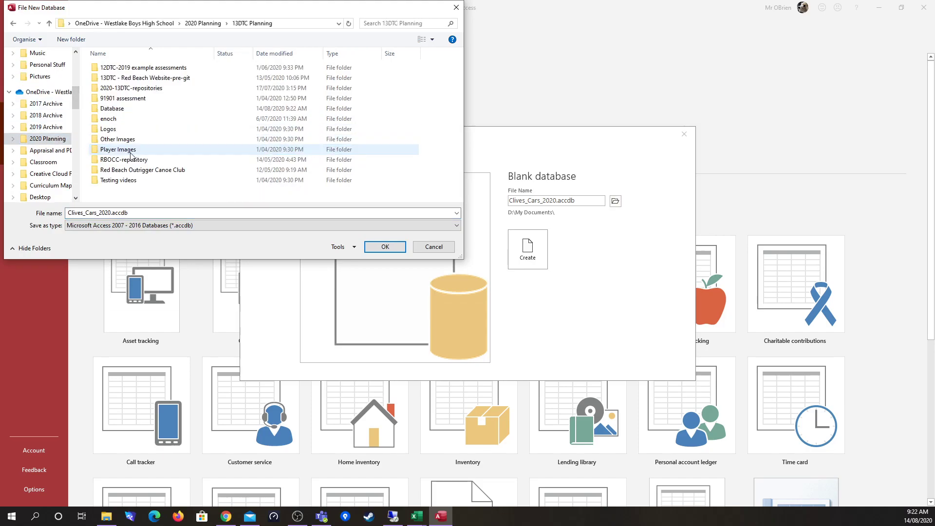
pyautogui.doubleClick(121, 108)
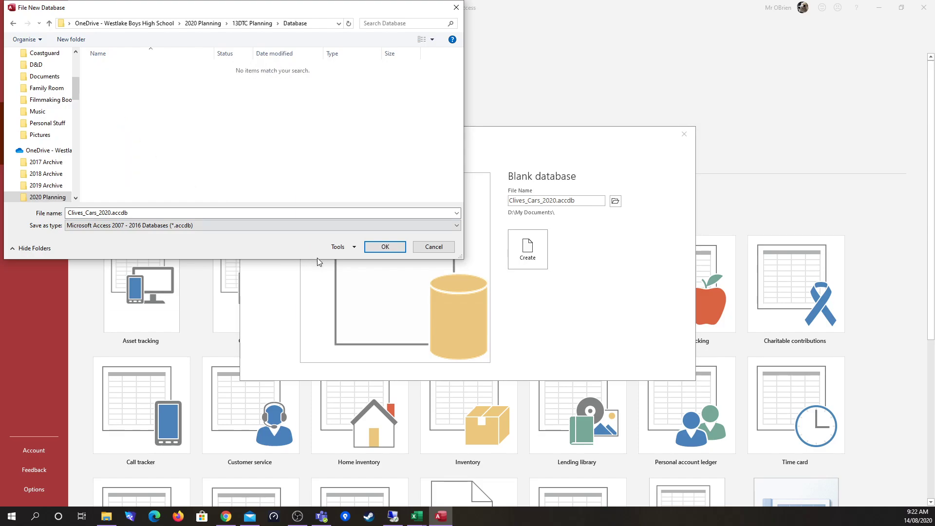
pyautogui.click(380, 247)
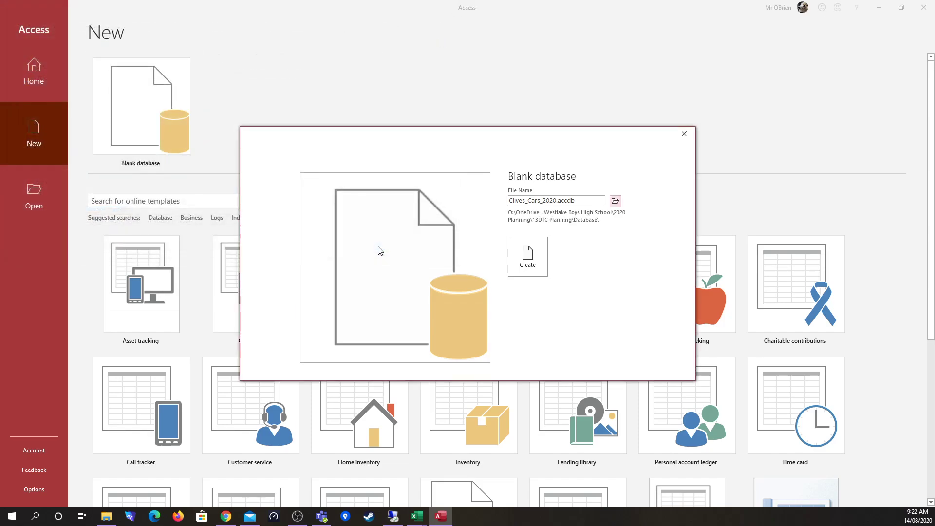
pyautogui.click(542, 251)
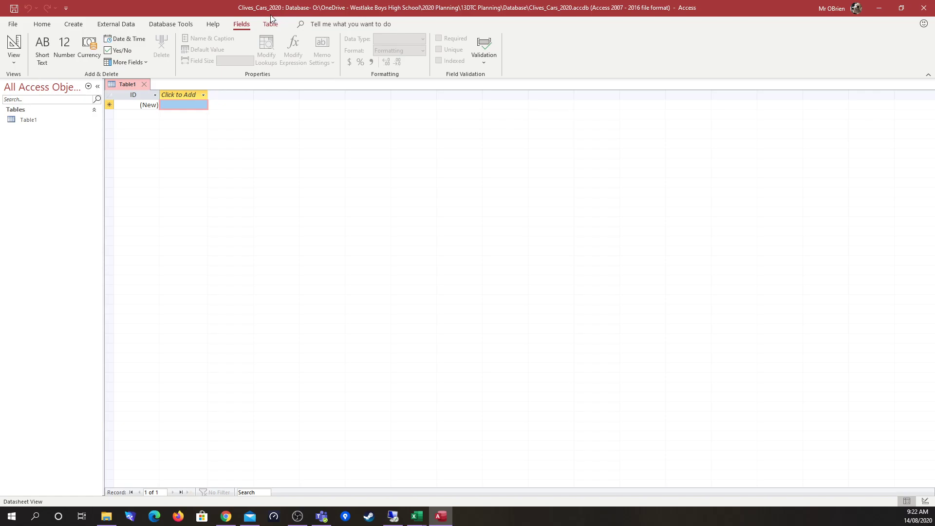
# Step: Check the save status and Save a Copy option of the Clives Car Sales-solution-2020 workbook in Excel, and return to the Access database
pyautogui.click(39, 120)
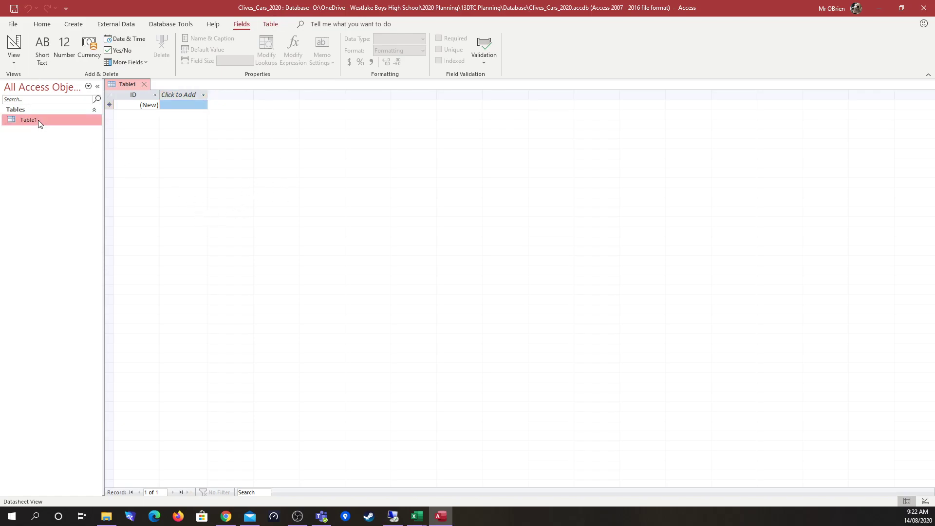
pyautogui.moveTo(416, 516)
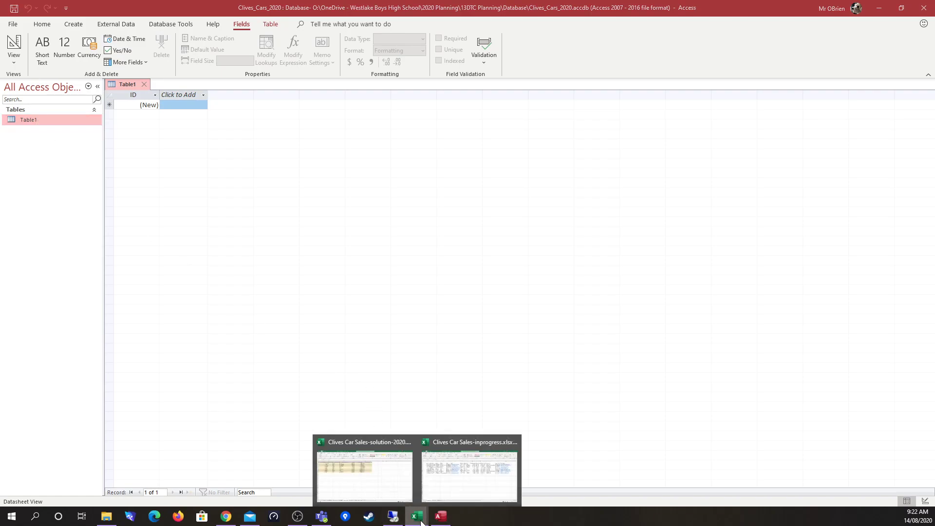
pyautogui.click(352, 482)
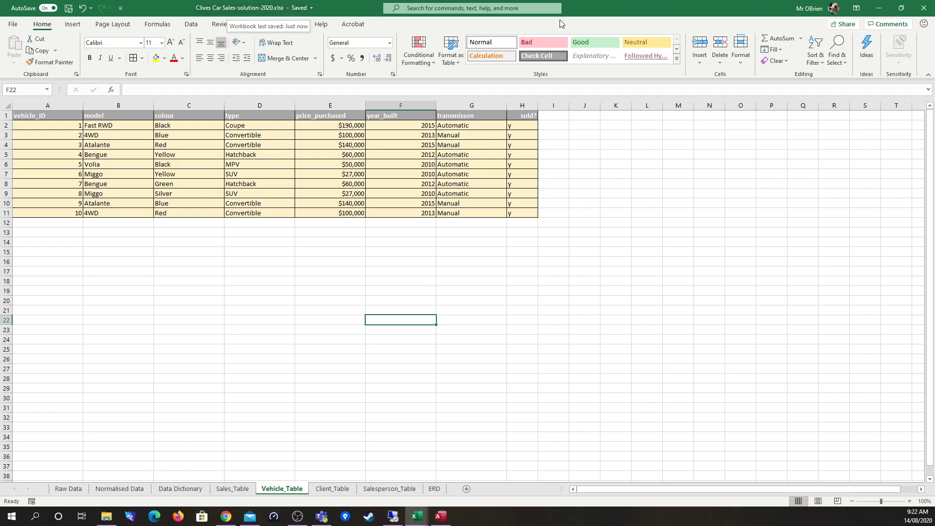
pyautogui.moveTo(596, 9); pyautogui.dragTo(604, 75)
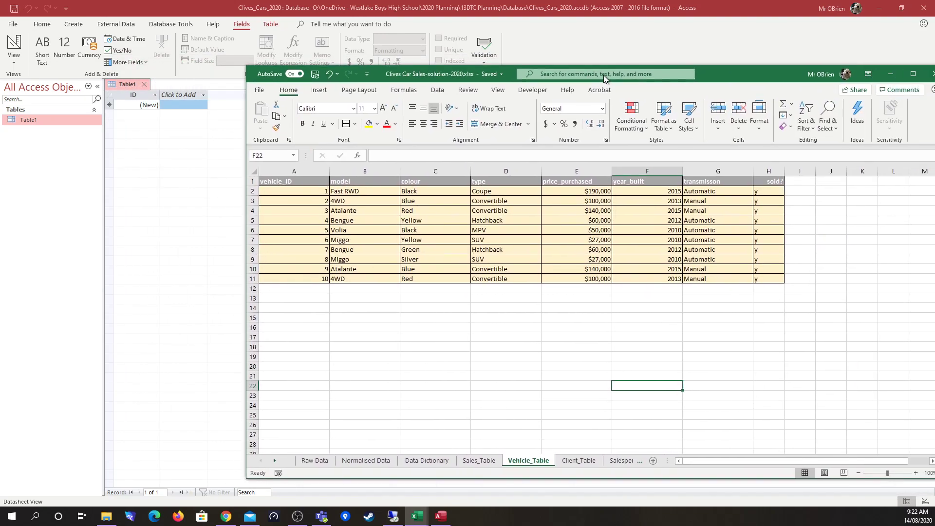
pyautogui.click(259, 90)
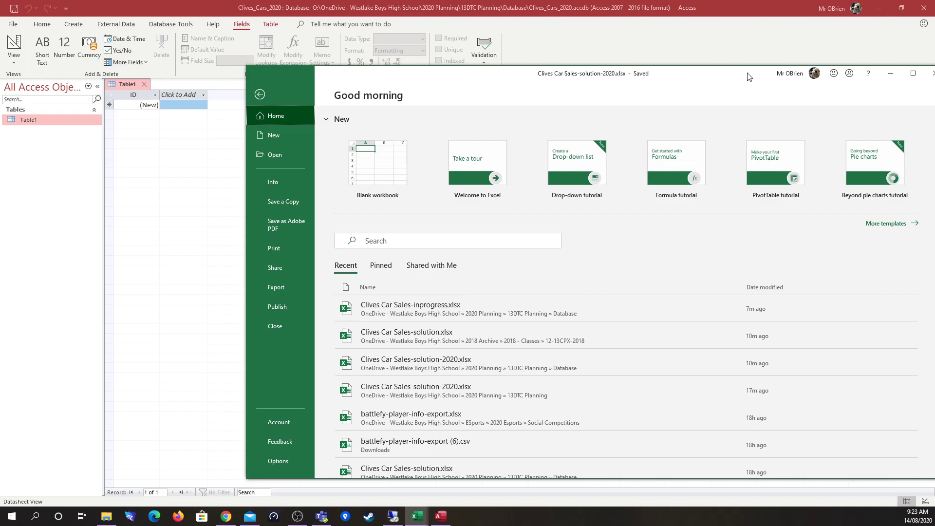
pyautogui.moveTo(718, 78); pyautogui.dragTo(646, 62)
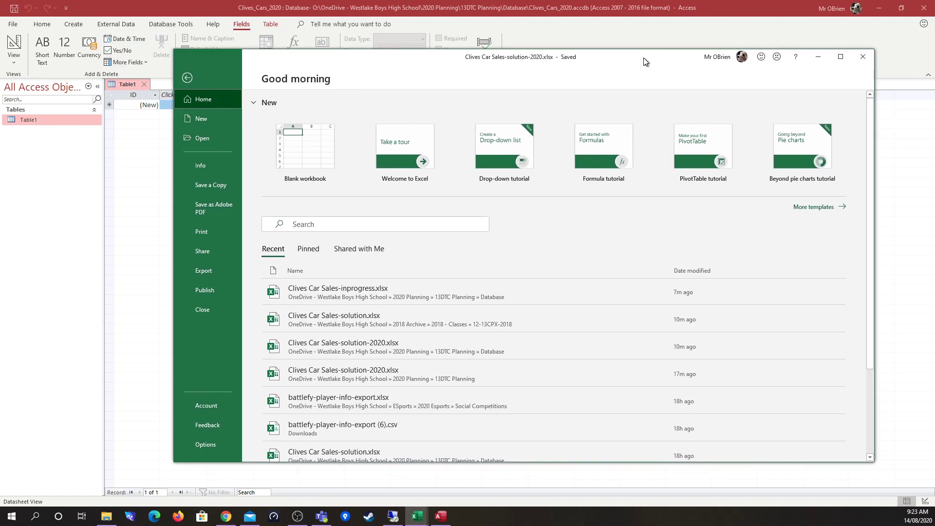
pyautogui.click(210, 184)
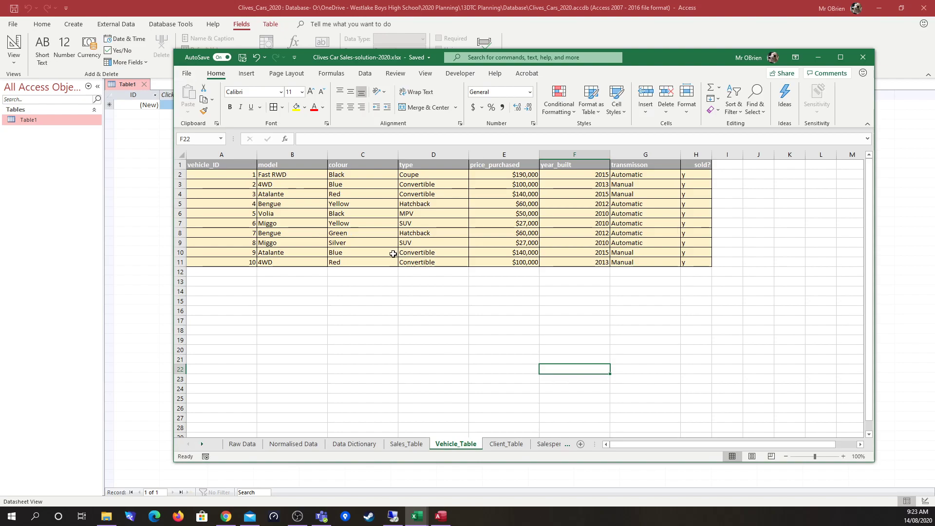
pyautogui.click(96, 216)
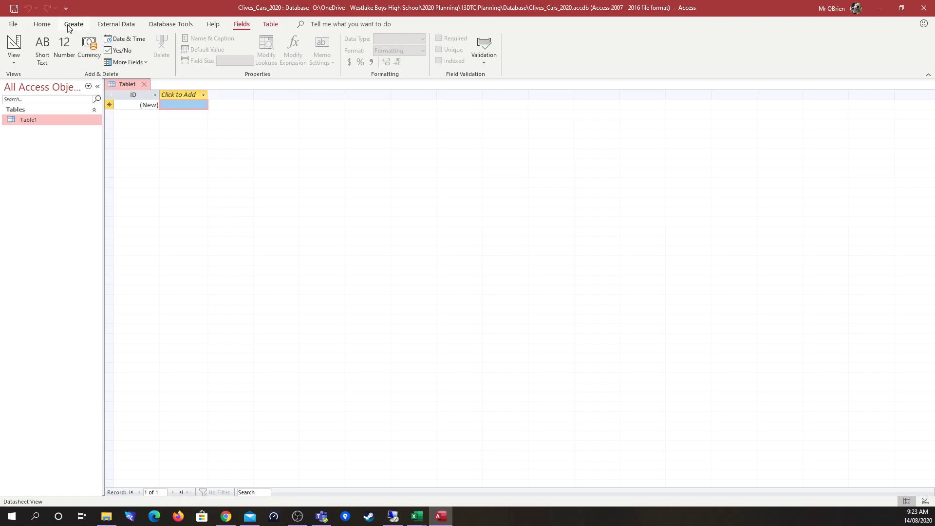
# Step: Start importing external data from an Excel file into the Clives_Cars_2020 database
pyautogui.click(100, 26)
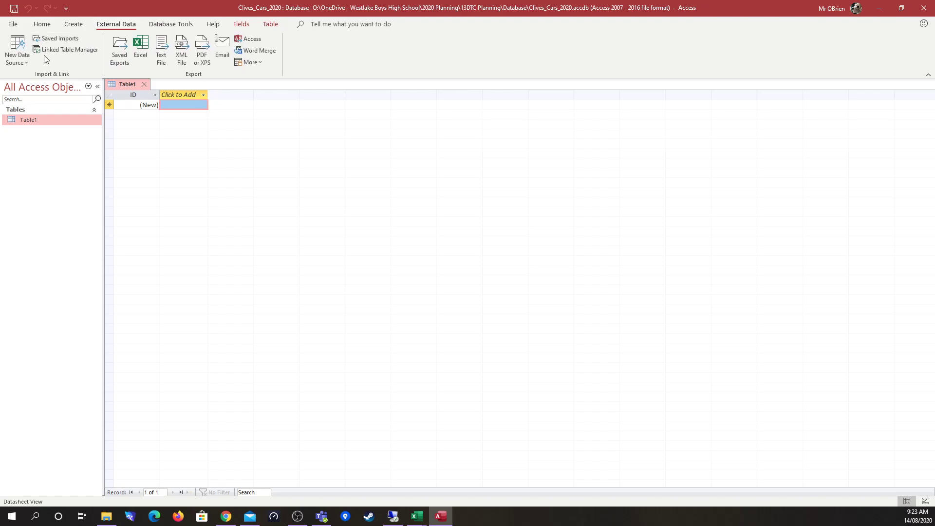
pyautogui.click(26, 62)
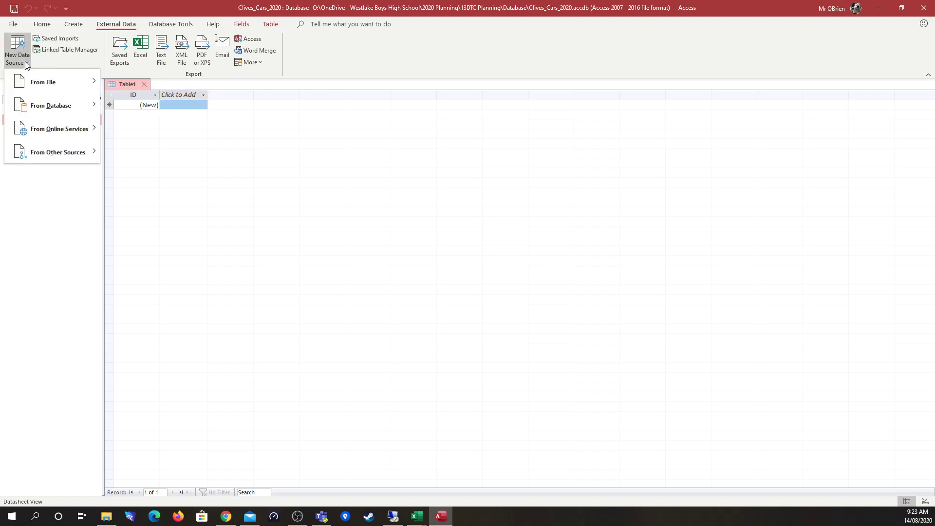
pyautogui.moveTo(48, 81)
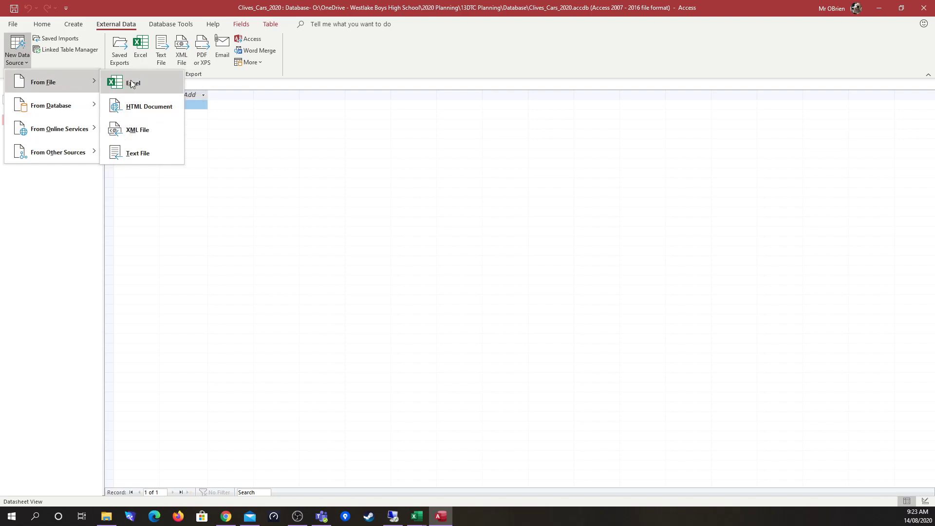
pyautogui.click(130, 81)
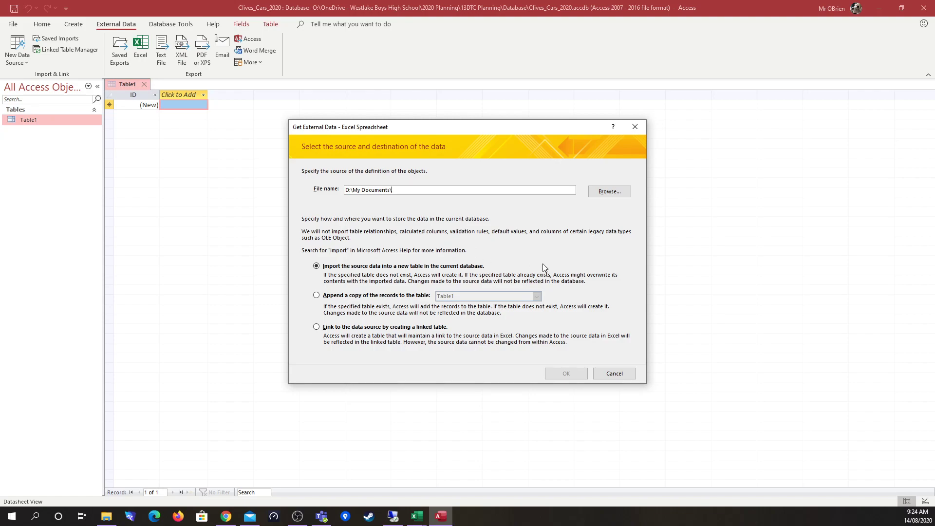
# Step: Browse to the Database folder under 2020 Planning > 13DTC Planning and try to open Clives Car Sales-solution-2020.xlsx as the import source
pyautogui.click(610, 191)
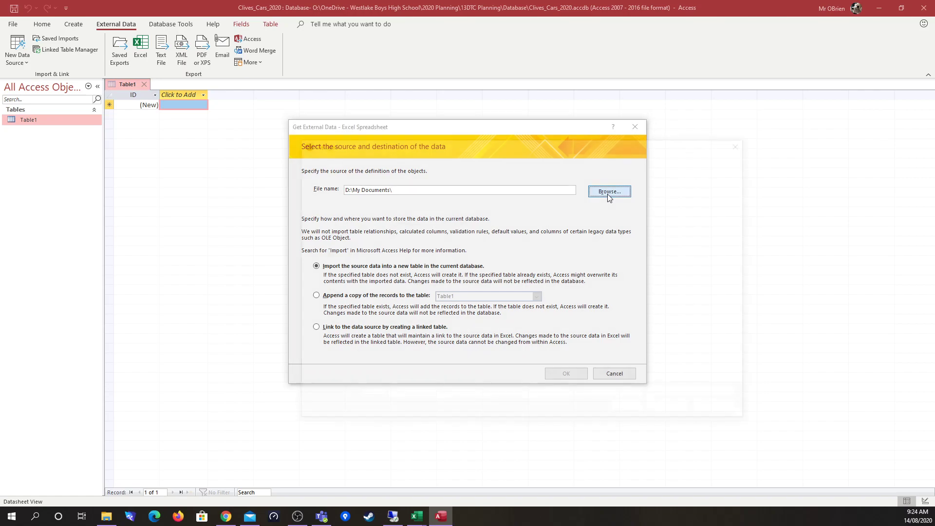
pyautogui.moveTo(365, 336); pyautogui.dragTo(356, 258)
pyautogui.click(333, 273)
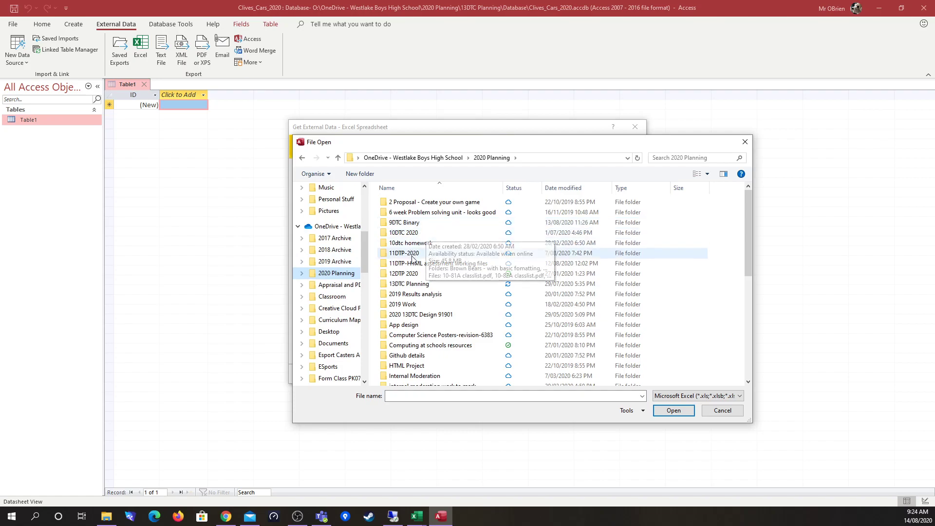
pyautogui.doubleClick(412, 284)
pyautogui.doubleClick(414, 242)
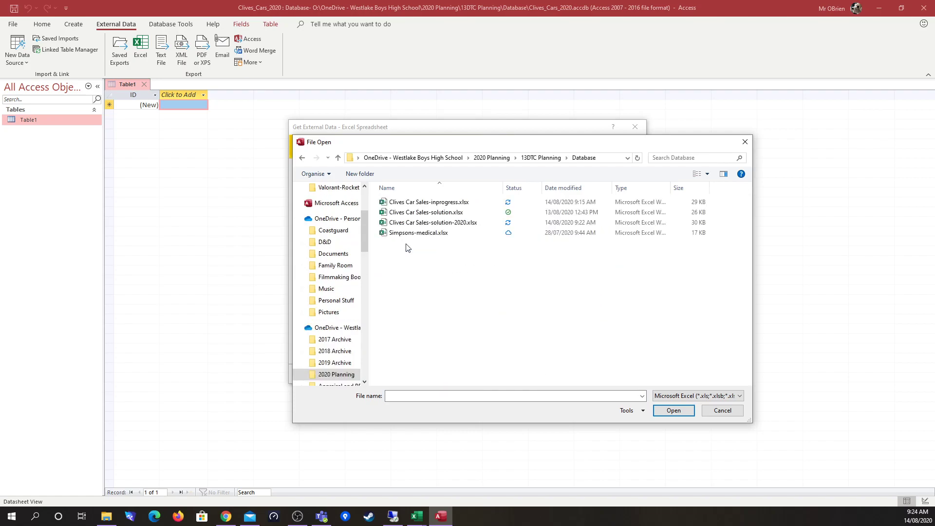
pyautogui.doubleClick(437, 224)
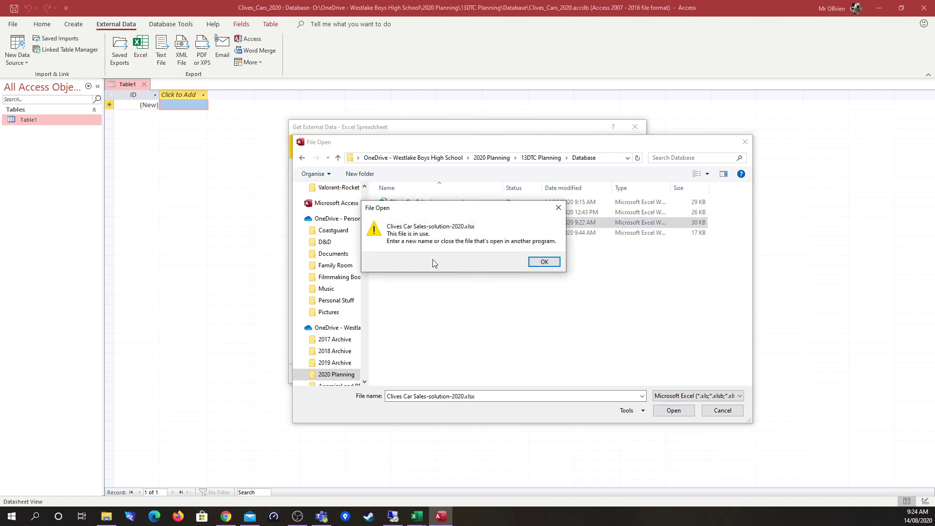
# Step: Switch to Excel and close the Clives Car Sales-solution-2020 workbook
pyautogui.moveTo(416, 517)
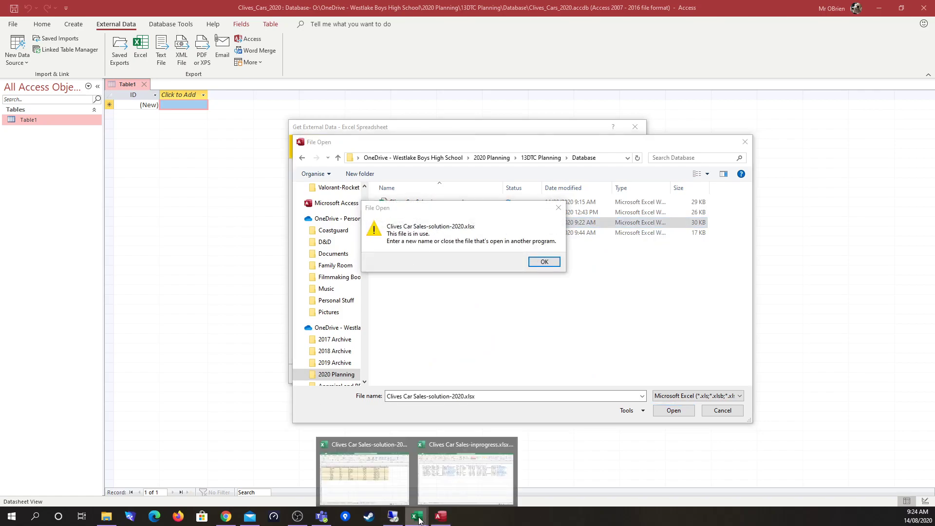
pyautogui.click(389, 458)
pyautogui.click(862, 57)
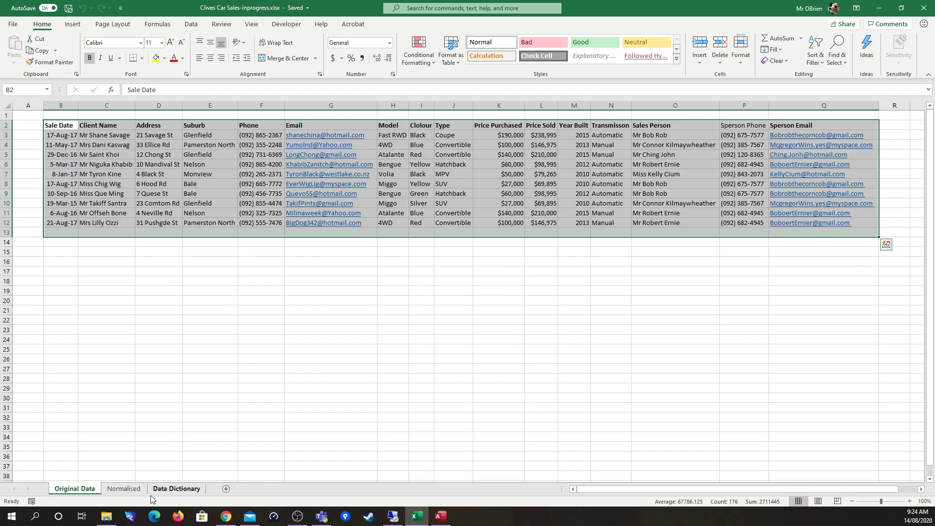
# Step: Show the Data Dictionary sheet of the Clives Car Sales-inprogress workbook and move its window clear of Access
pyautogui.click(129, 491)
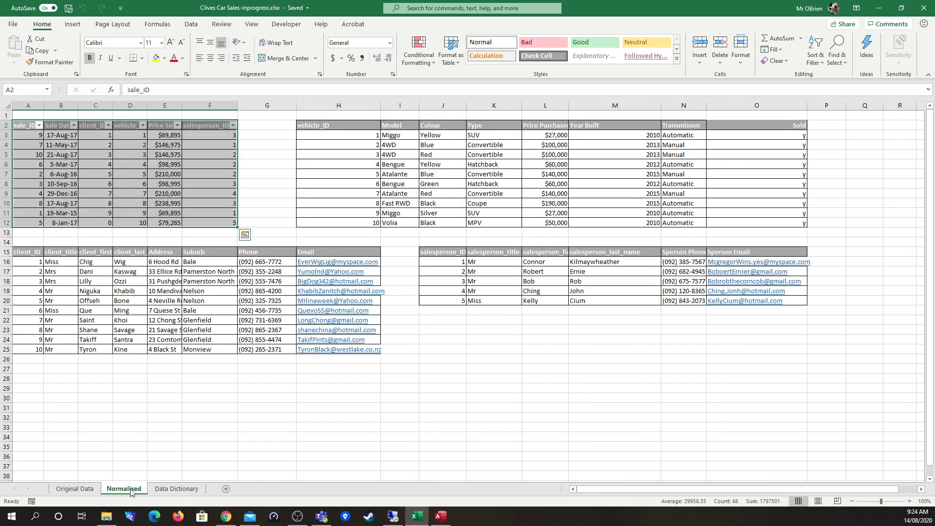
pyautogui.click(179, 490)
pyautogui.scroll(3, 626, 336)
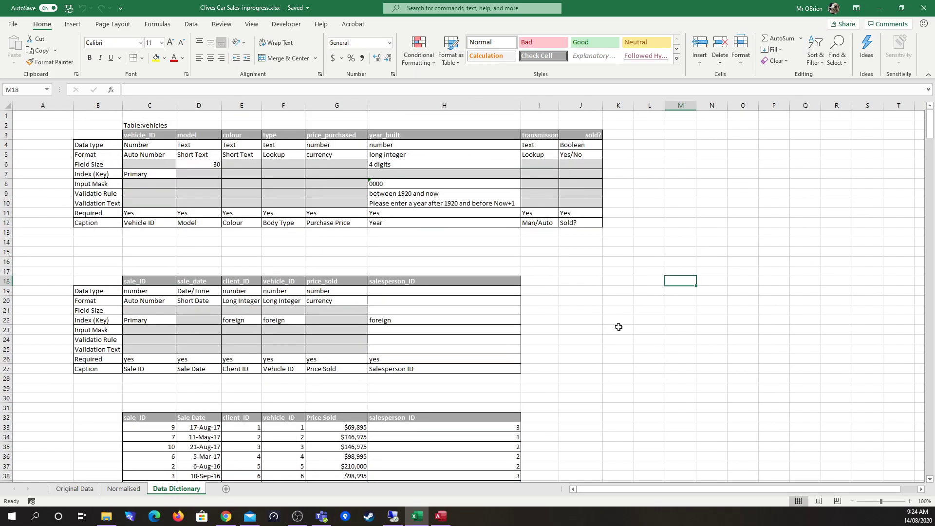
pyautogui.moveTo(597, 7); pyautogui.dragTo(930, 82)
pyautogui.click(932, 79)
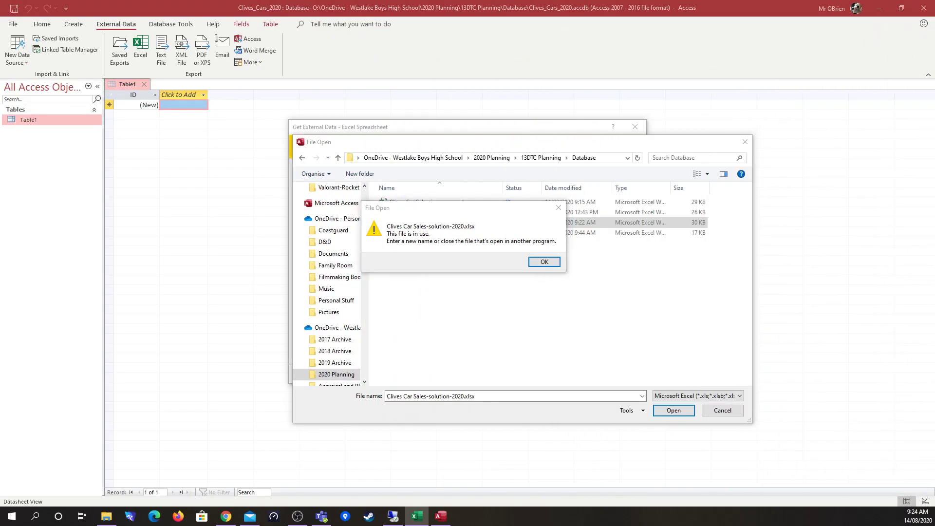
# Step: Back in Access, open Clives Car Sales-solution-2020.xlsx as the source and import it into a new table in the current database
pyautogui.click(542, 262)
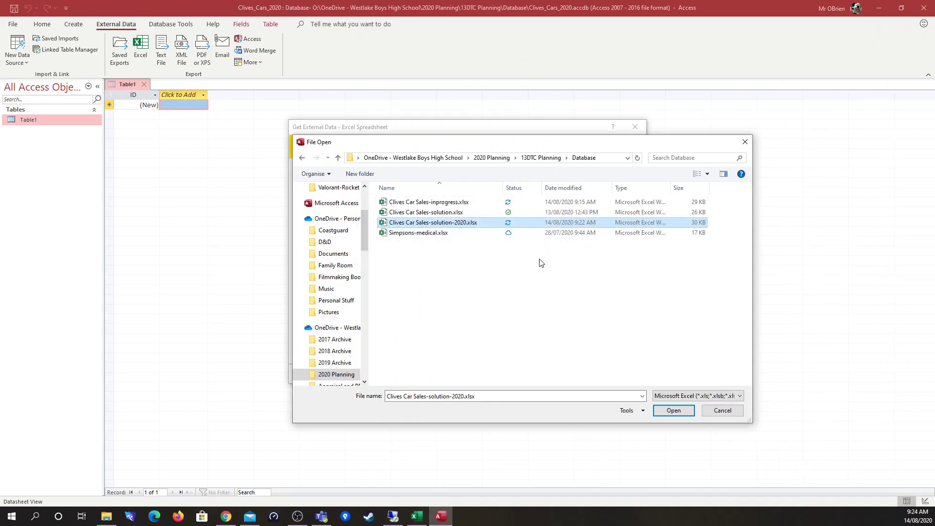
pyautogui.click(673, 411)
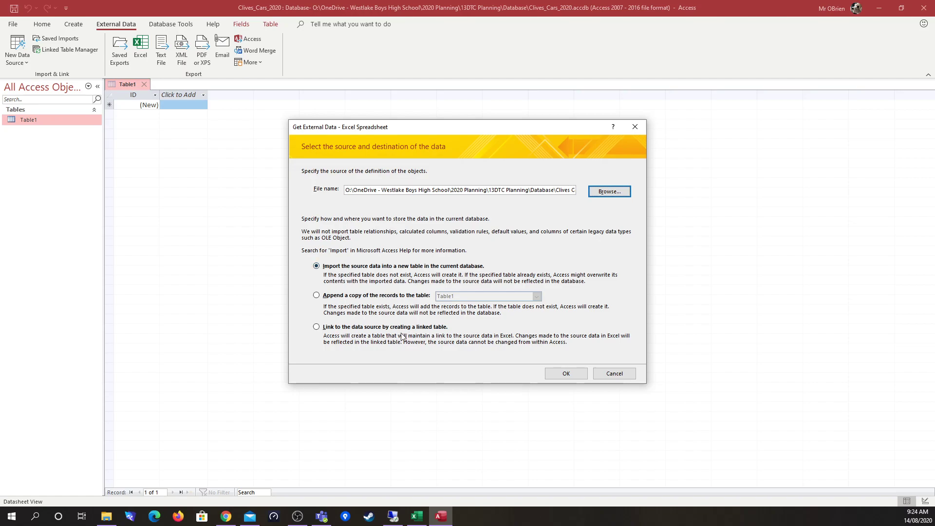
pyautogui.click(568, 374)
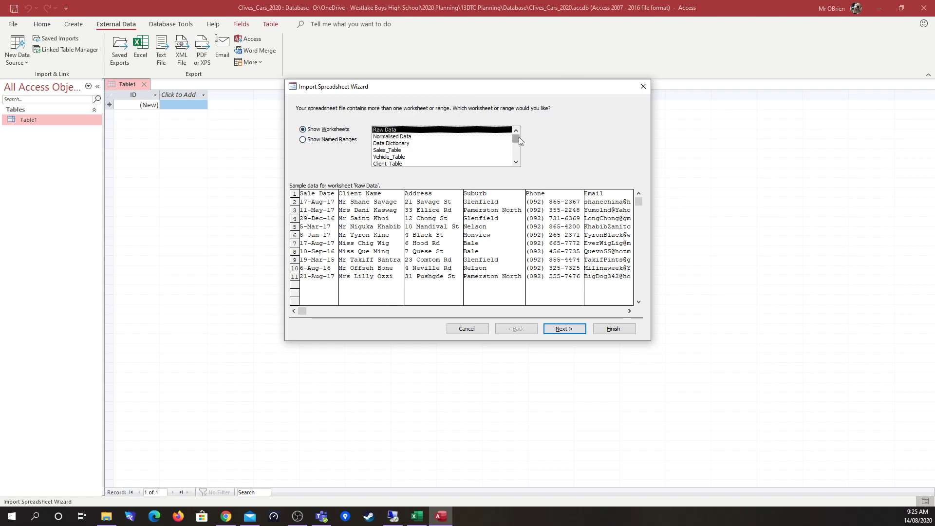
# Step: Look through the workbook's worksheets and choose Vehicle_Table as the one to import
pyautogui.scroll(-1, 518, 140)
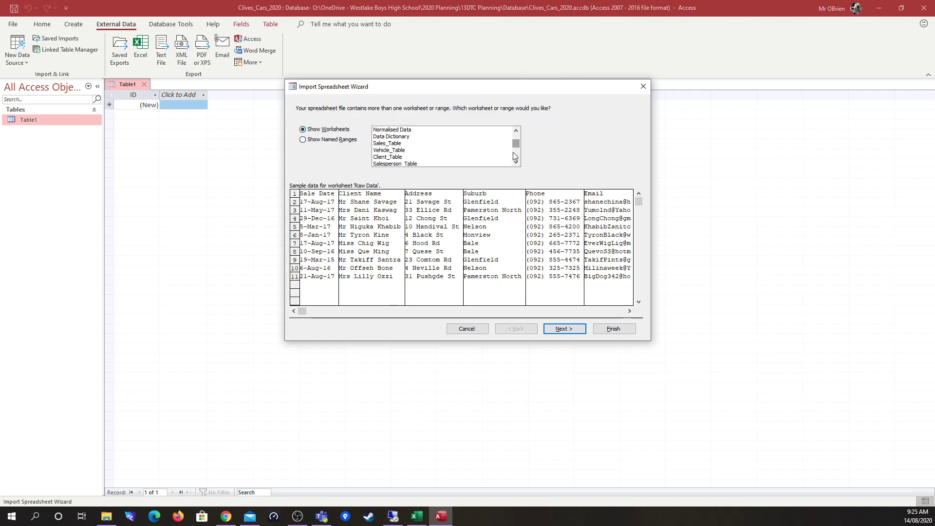
pyautogui.click(516, 164)
pyautogui.click(516, 164)
pyautogui.moveTo(515, 153); pyautogui.dragTo(517, 137)
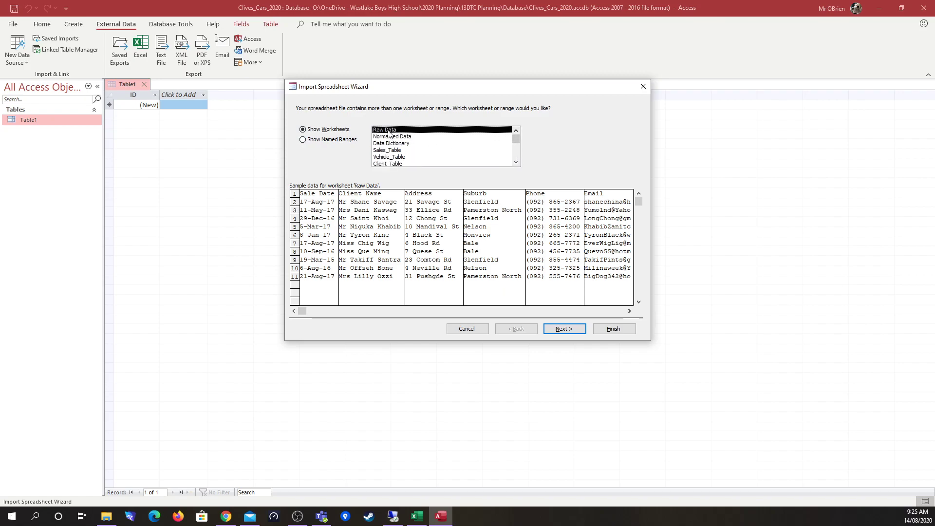
pyautogui.click(388, 158)
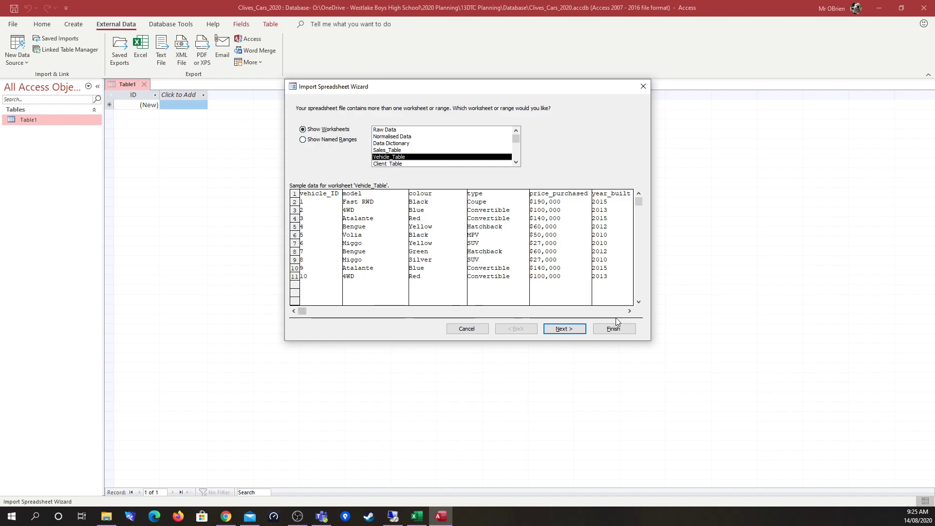
# Step: Check all columns in the Vehicle_Table preview and continue to the field options with the first row used as column headings
pyautogui.click(629, 312)
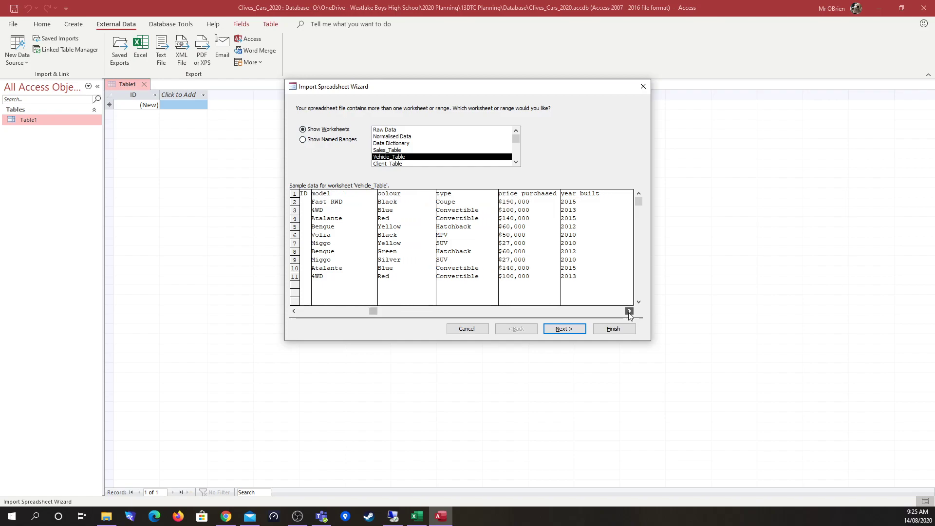
pyautogui.moveTo(630, 312); pyautogui.dragTo(630, 312)
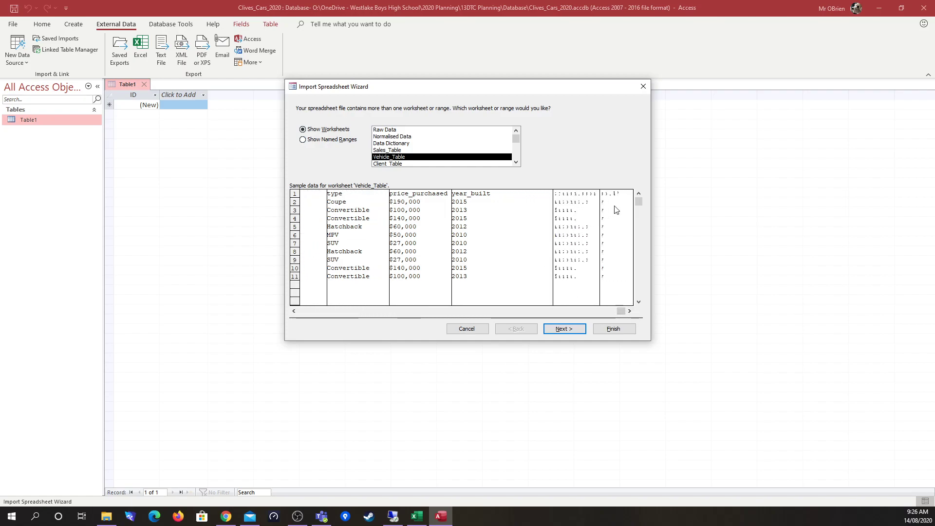
pyautogui.moveTo(600, 311); pyautogui.dragTo(302, 312)
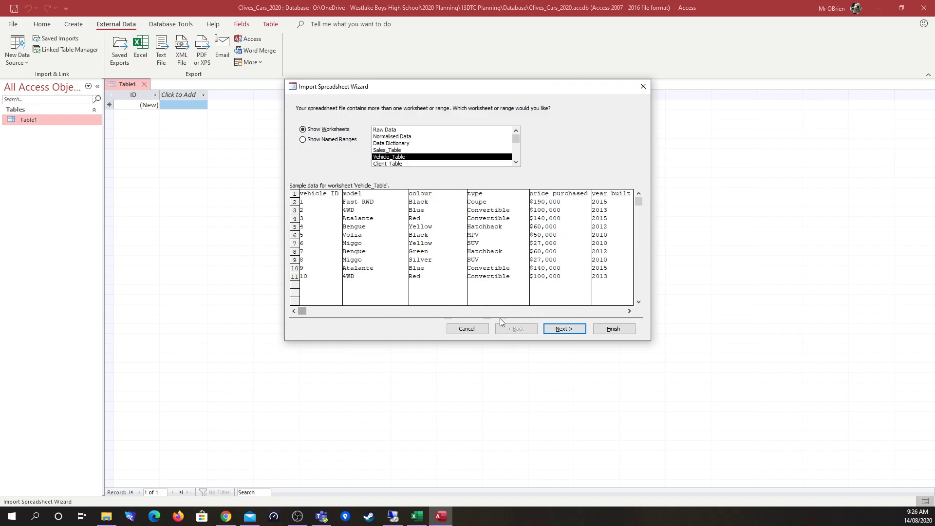
pyautogui.click(561, 329)
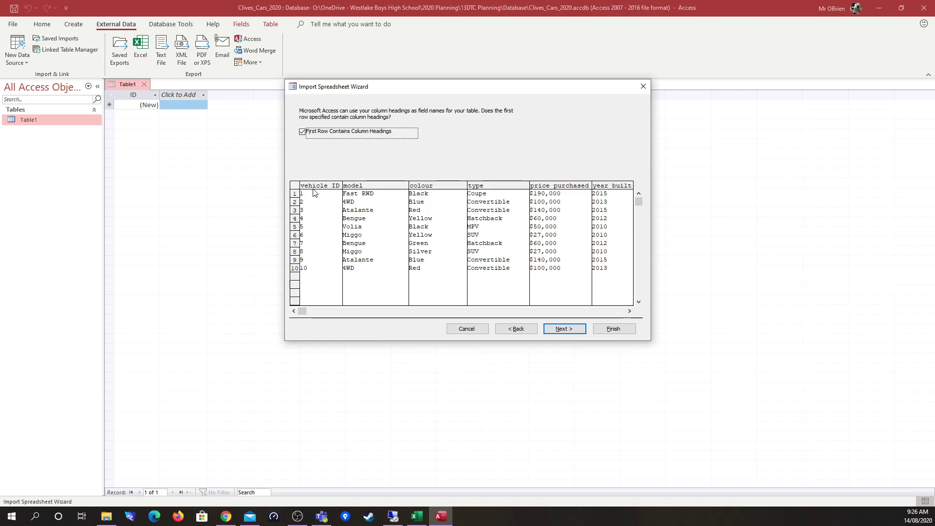
pyautogui.click(573, 329)
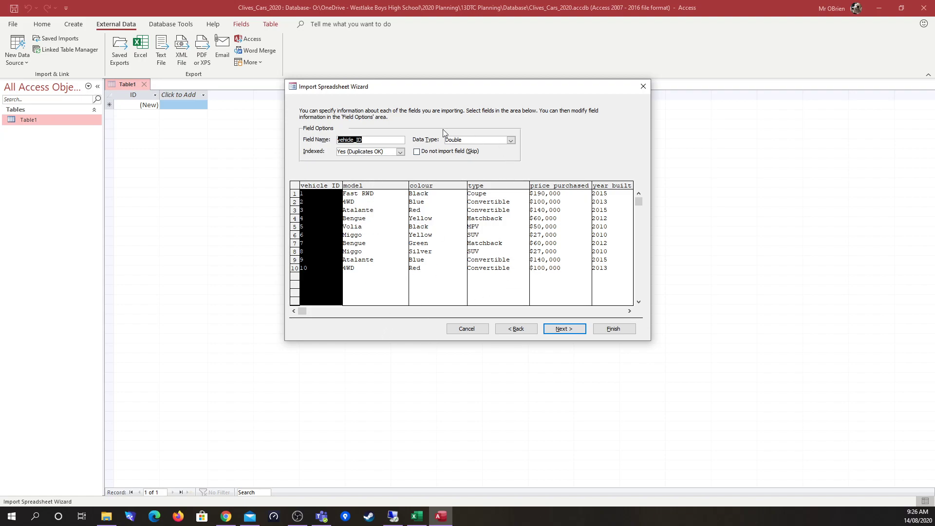
# Step: Place the Excel window with the Data Dictionary sheet beside the import wizard for reference
pyautogui.moveTo(934, 48); pyautogui.dragTo(934, 48)
pyautogui.moveTo(687, 68); pyautogui.dragTo(657, 58)
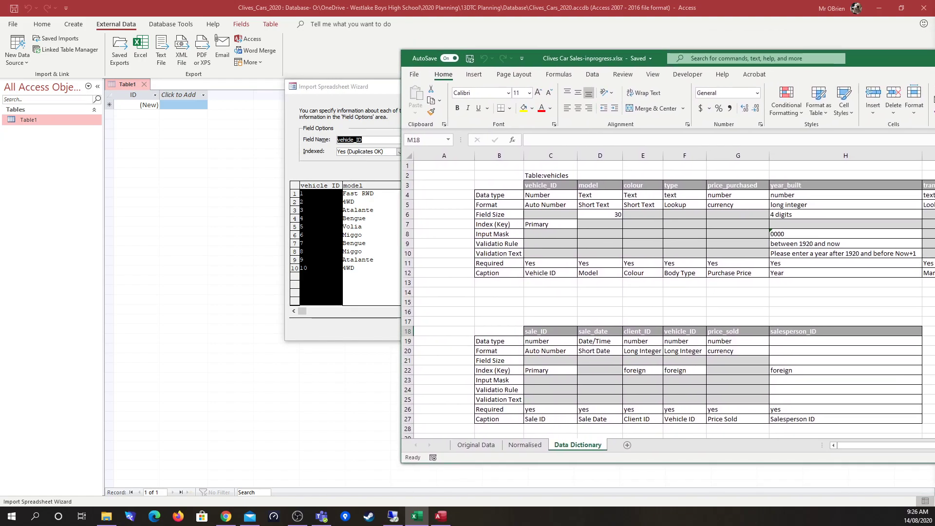
pyautogui.hotkey('alt', 'Tab')
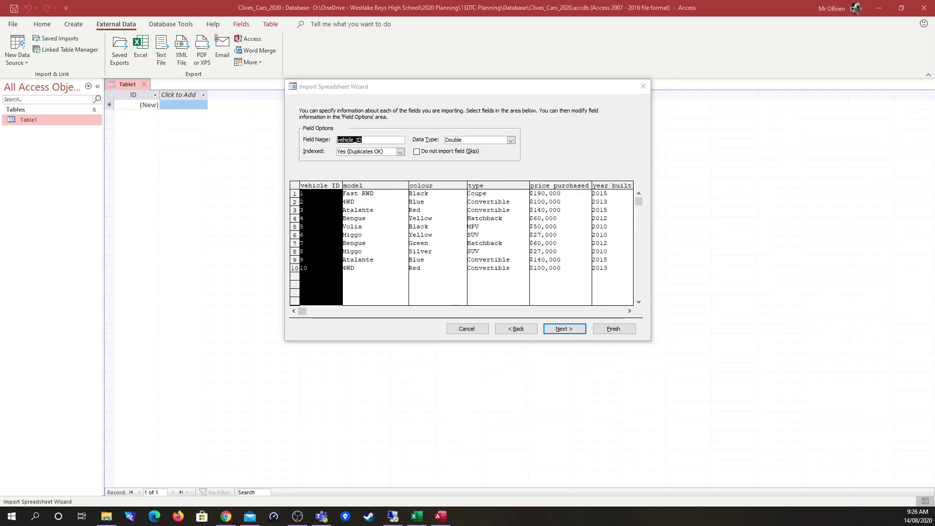
pyautogui.hotkey('alt', 'Tab')
pyautogui.moveTo(925, 148); pyautogui.dragTo(295, 34)
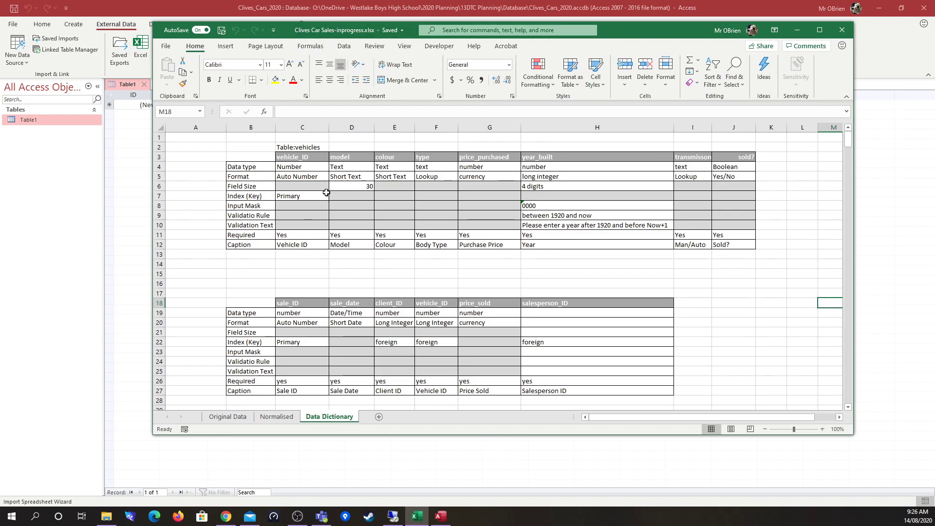
pyautogui.moveTo(614, 35); pyautogui.dragTo(0, 218)
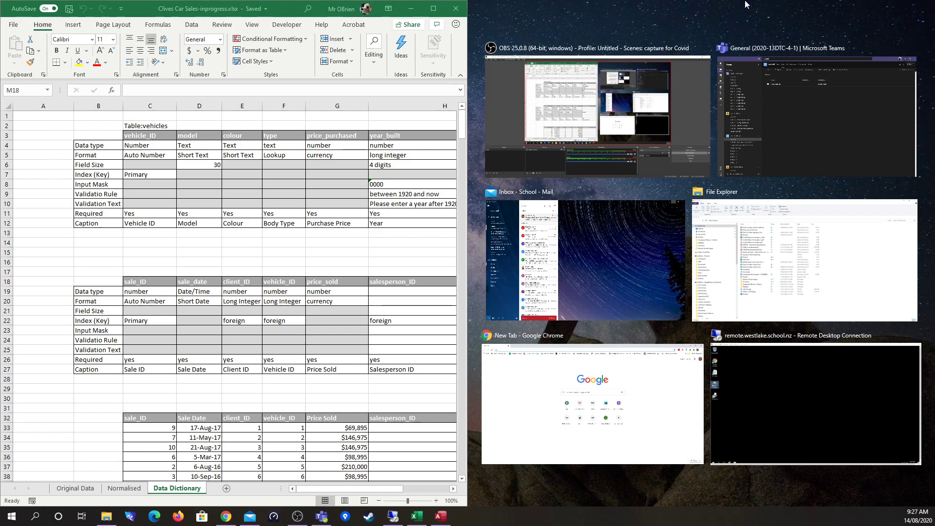
pyautogui.moveTo(127, 13); pyautogui.dragTo(815, 54)
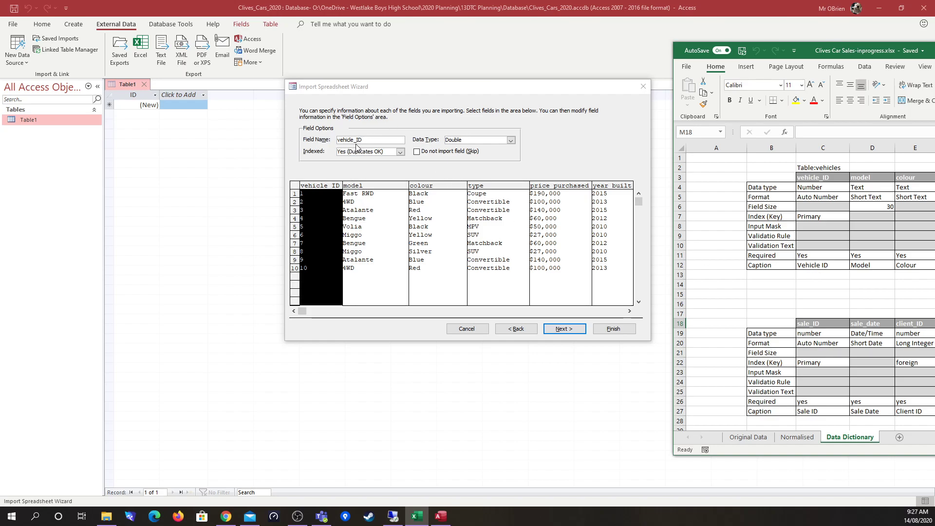
# Step: Set the vehicle_ID field's index to Yes (No Duplicates) and its data type to Long Integer
pyautogui.click(398, 152)
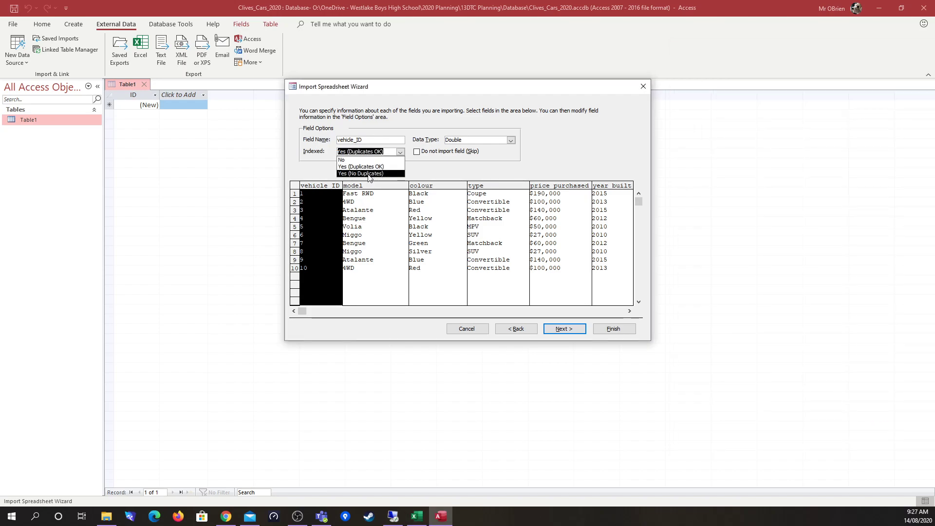
pyautogui.click(369, 173)
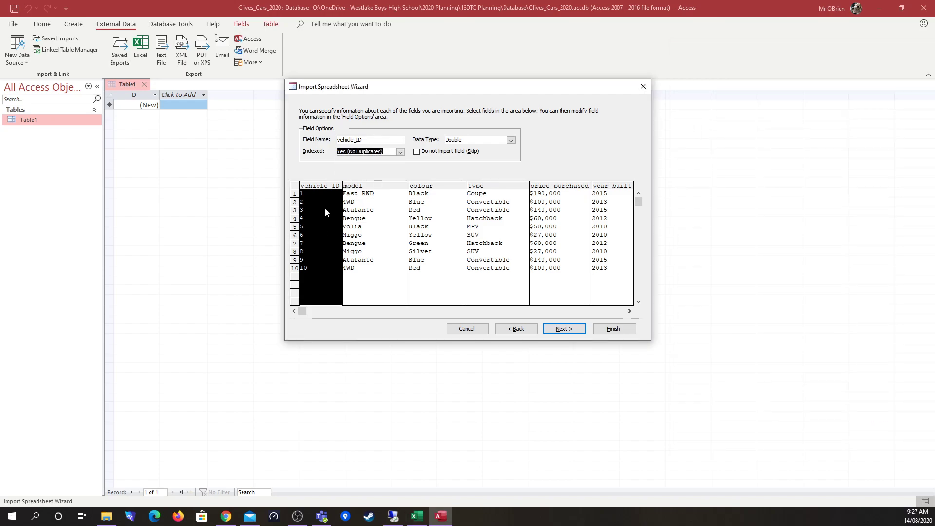
pyautogui.click(512, 141)
pyautogui.click(512, 140)
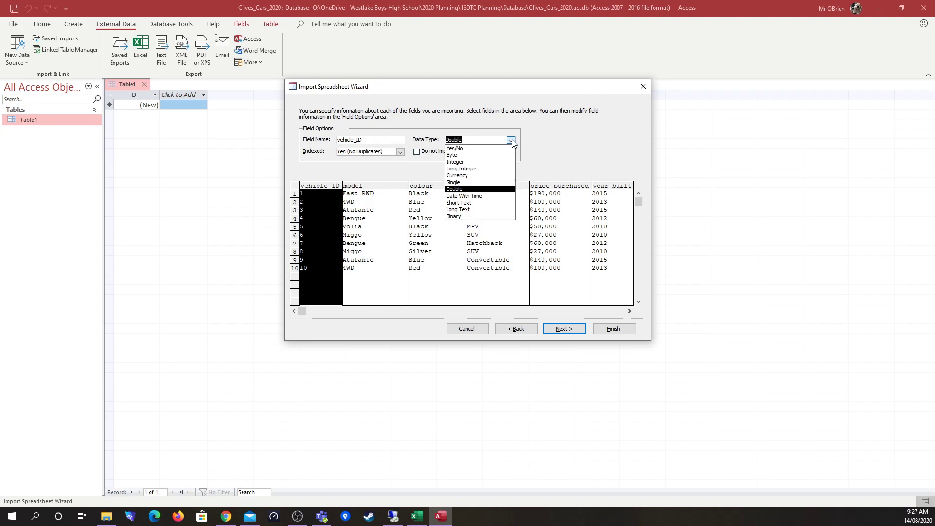
pyautogui.click(467, 177)
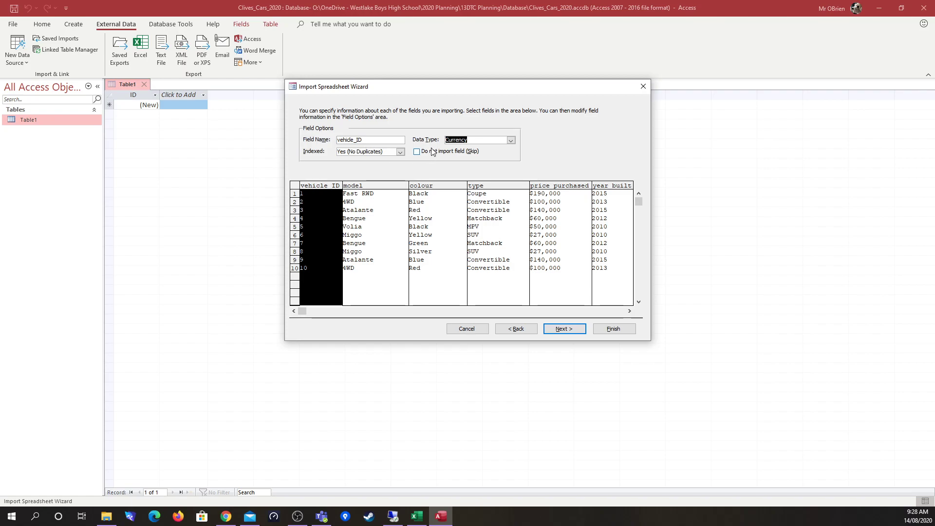
pyautogui.click(511, 140)
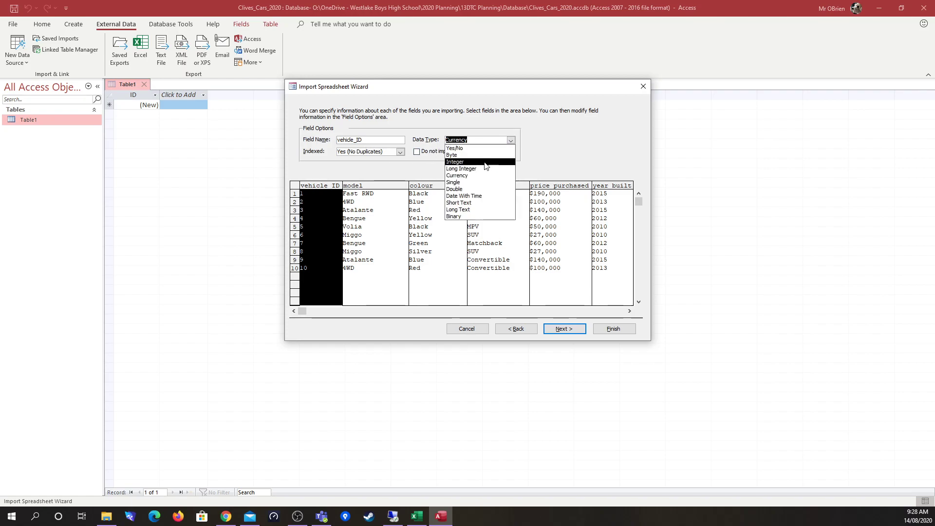
pyautogui.click(484, 169)
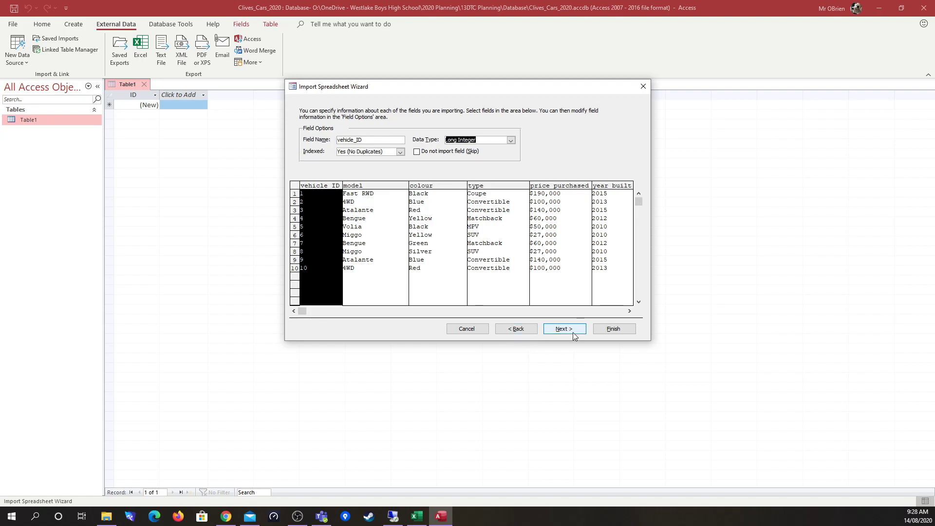
# Step: Check the import options of the model, colour, type and price_purchased fields against the data dictionary
pyautogui.click(367, 226)
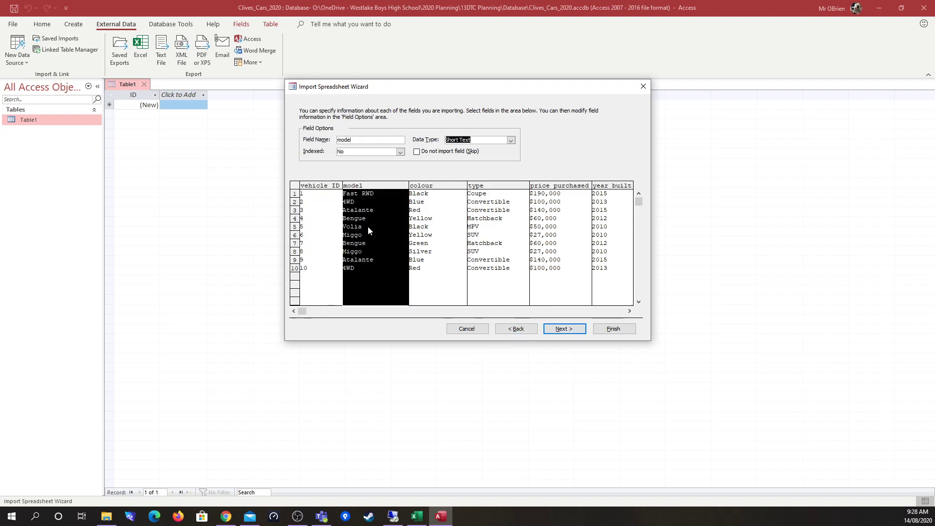
pyautogui.hotkey('alt', 'Tab')
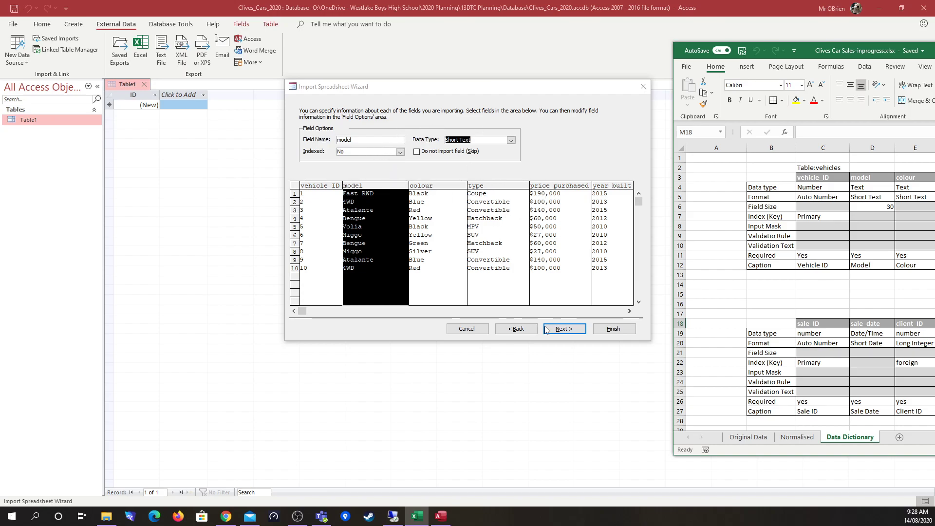
pyautogui.click(430, 231)
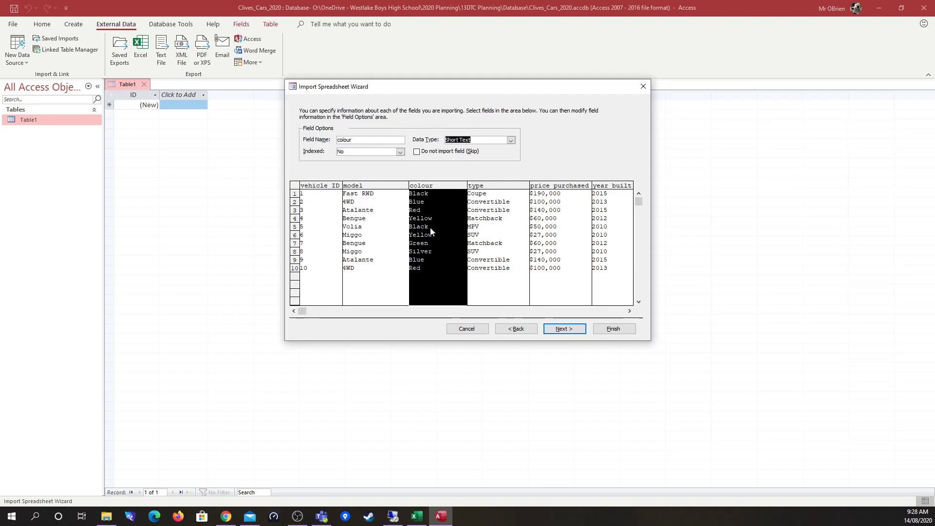
pyautogui.click(493, 239)
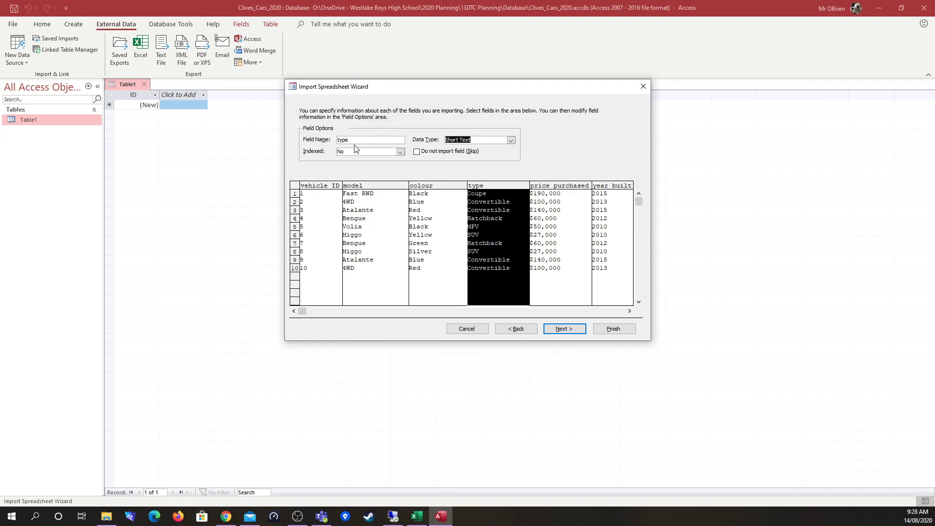
pyautogui.click(511, 140)
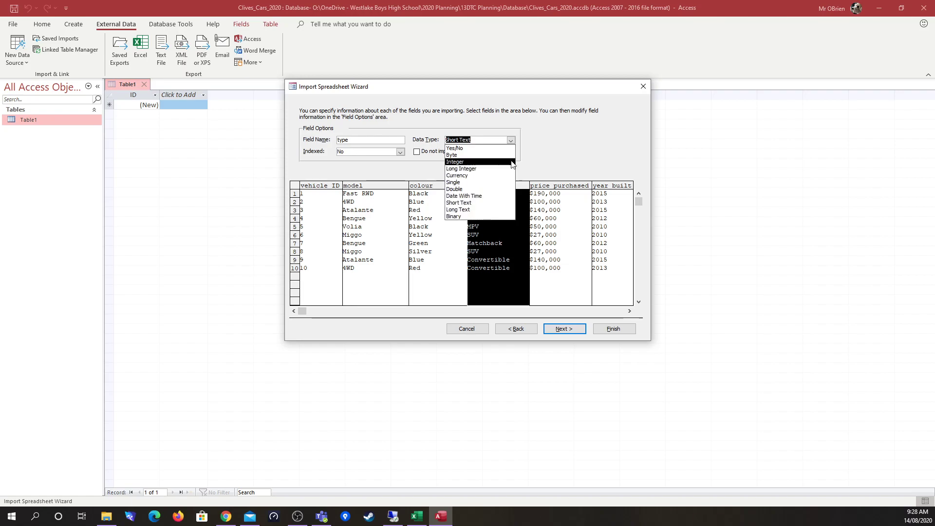
pyautogui.click(511, 141)
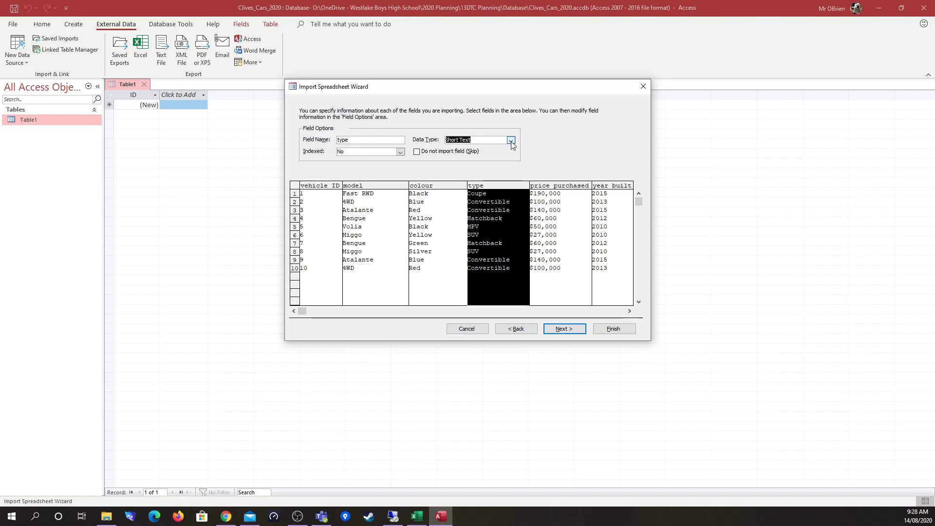
pyautogui.click(556, 220)
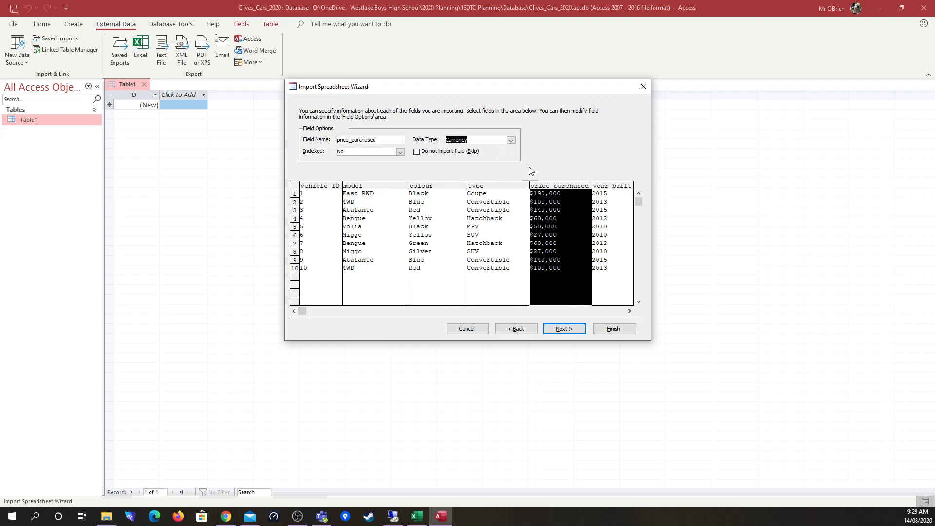
# Step: Set the year_built field's data type to Long Integer
pyautogui.click(612, 232)
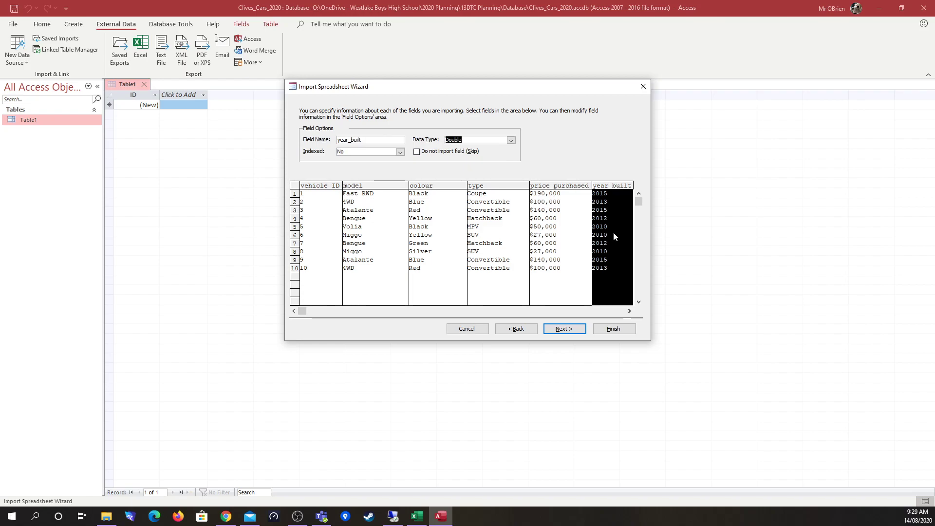
pyautogui.click(630, 310)
pyautogui.moveTo(629, 311); pyautogui.dragTo(629, 311)
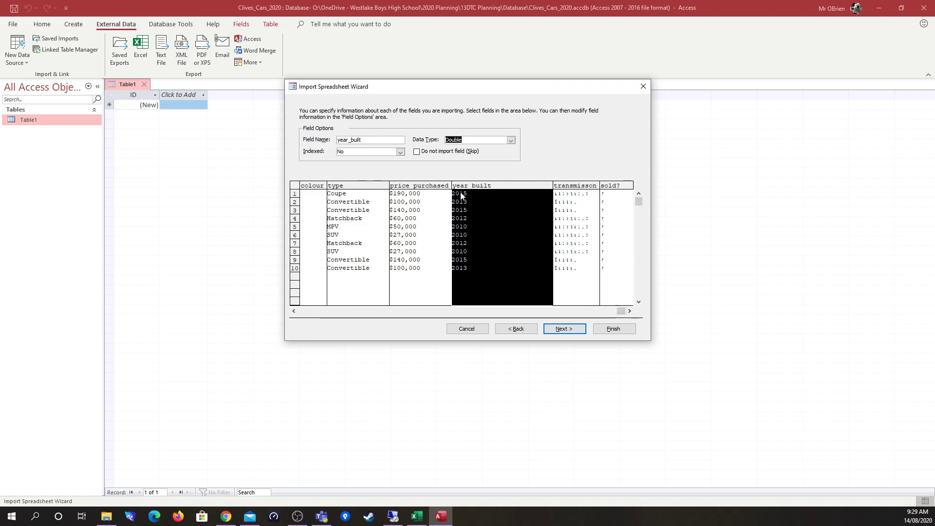
pyautogui.click(510, 141)
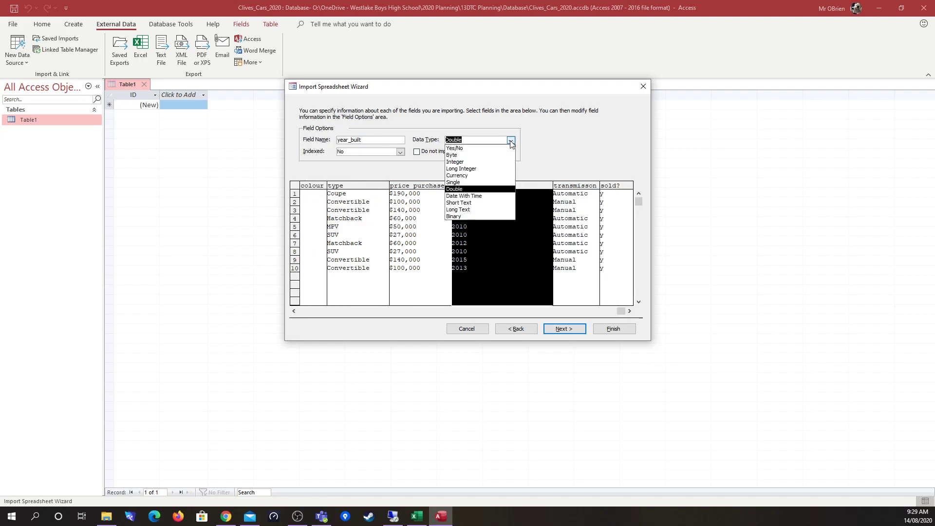
pyautogui.click(480, 170)
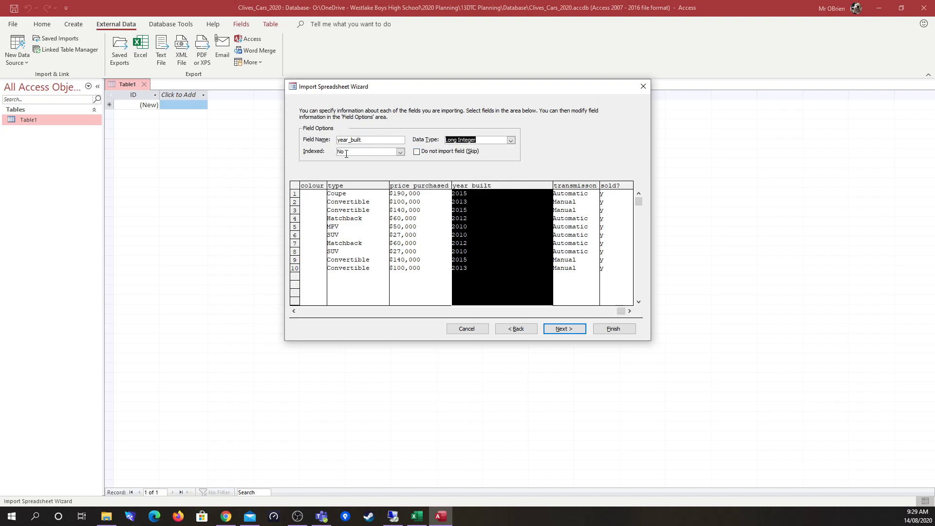
# Step: Check the transmisson field's import options and set the sold? field's data type to Yes/No
pyautogui.click(582, 228)
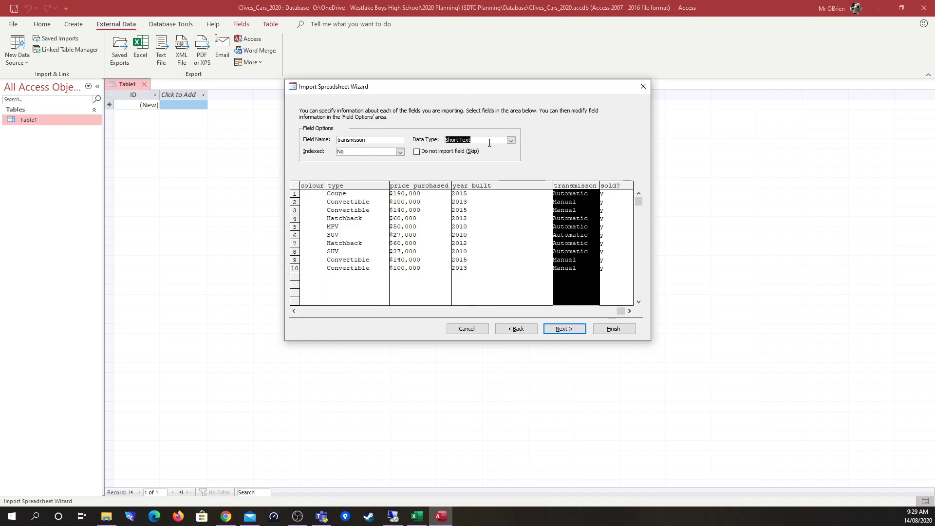
pyautogui.click(617, 238)
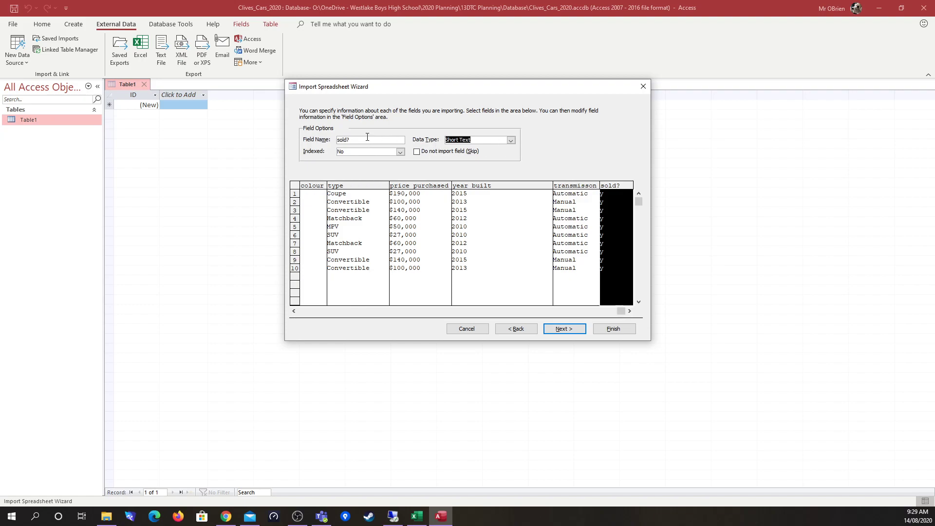
pyautogui.click(511, 141)
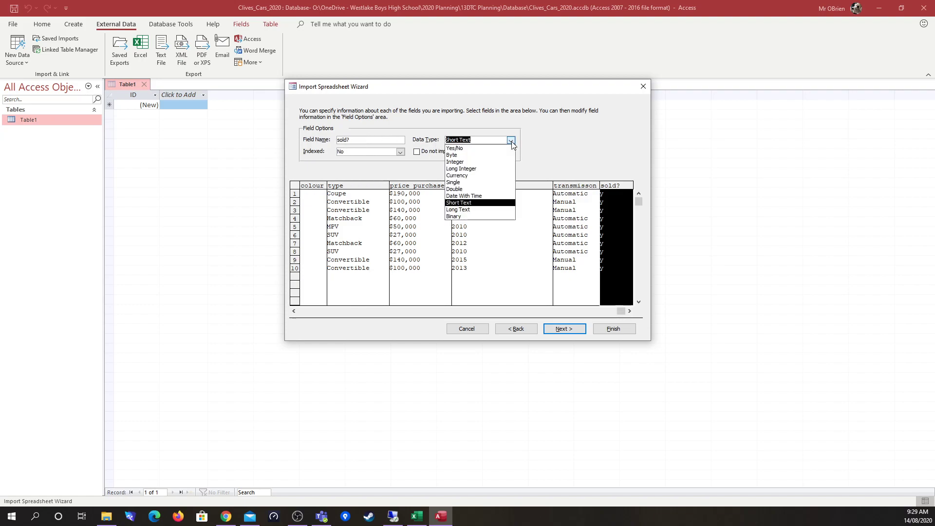
pyautogui.click(473, 148)
pyautogui.press('y')
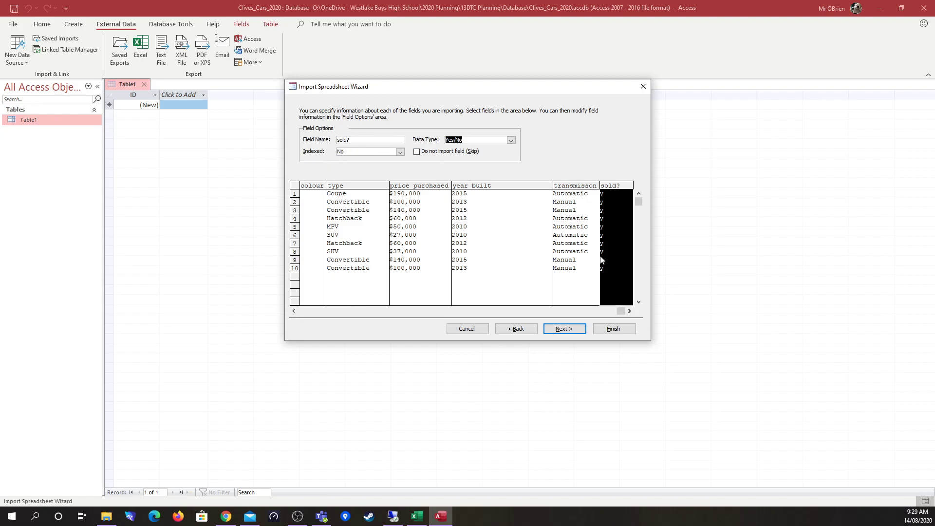
# Step: Choose vehicle_ID as the table's own primary key and continue to the import's final page
pyautogui.click(574, 332)
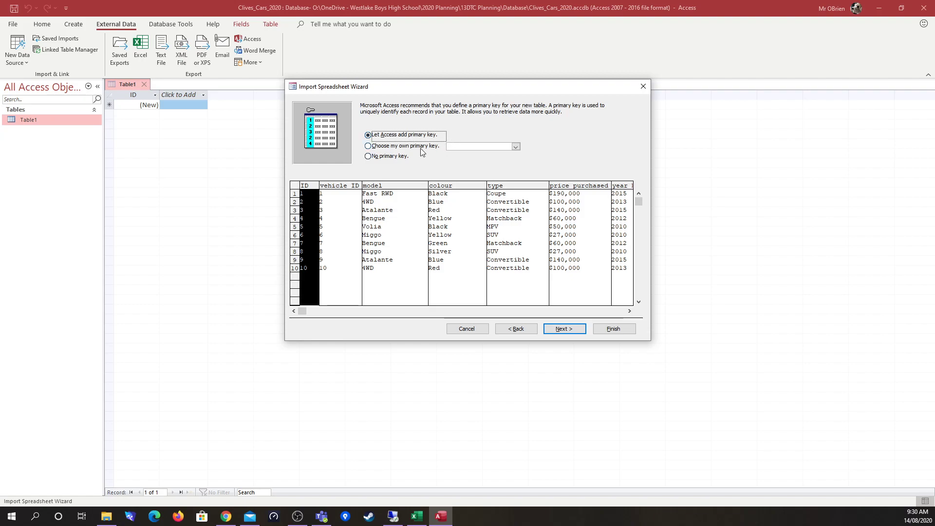
pyautogui.click(368, 146)
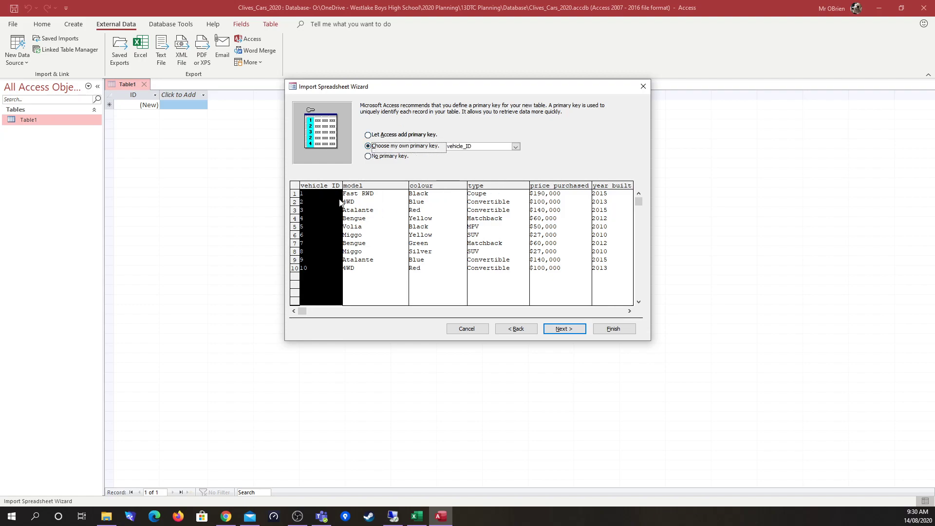
pyautogui.click(516, 147)
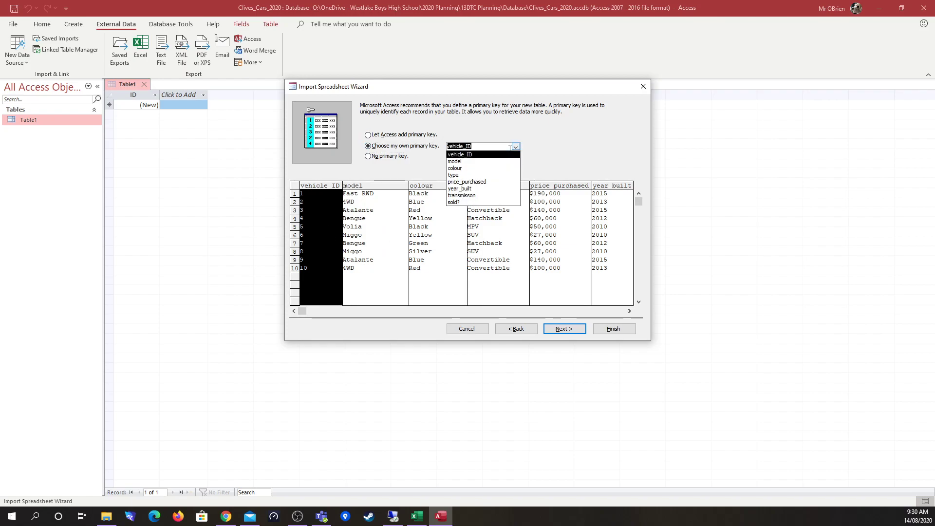
pyautogui.click(477, 154)
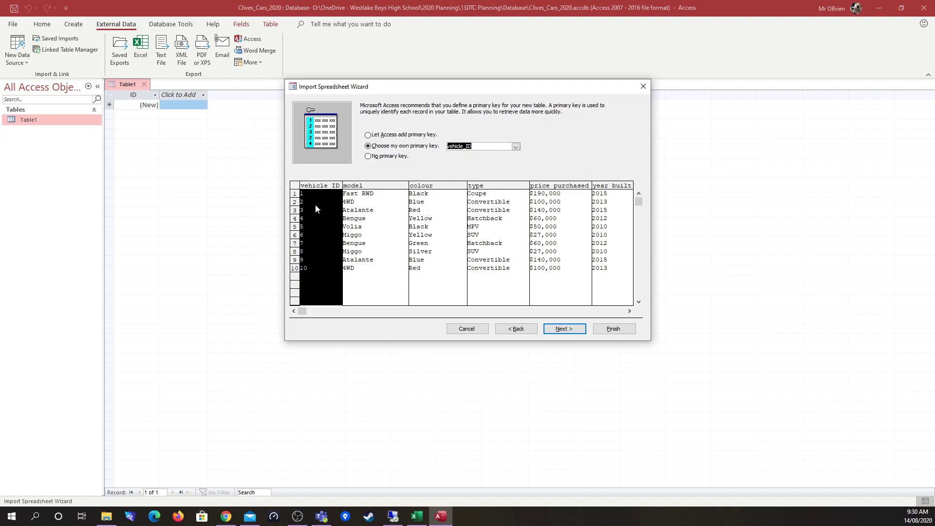
pyautogui.click(570, 330)
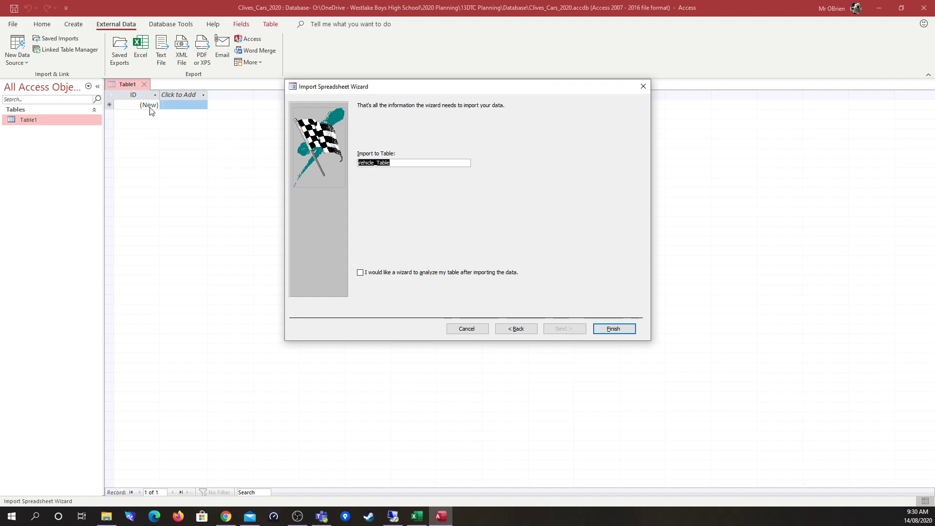
# Step: Finish the import into the table Vehicle_Table without saving the import steps
pyautogui.hotkey('alt', 'Tab')
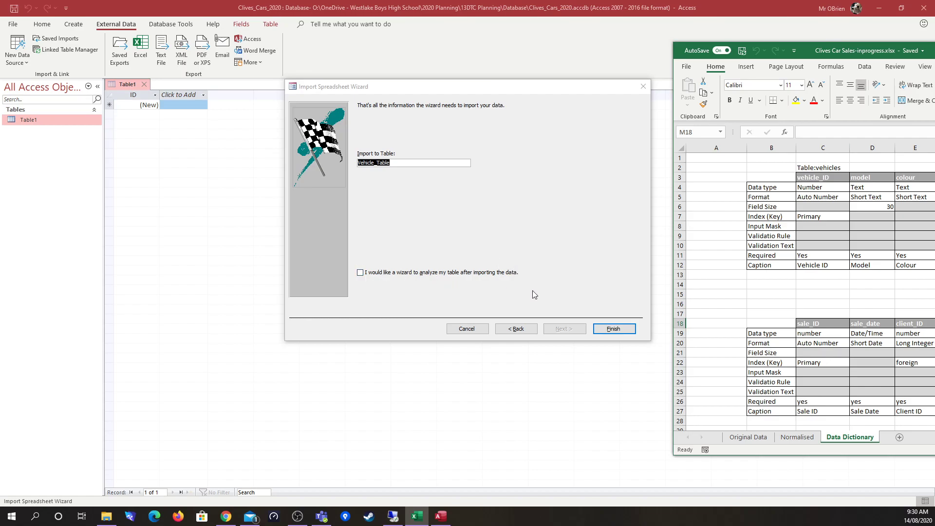
pyautogui.click(617, 329)
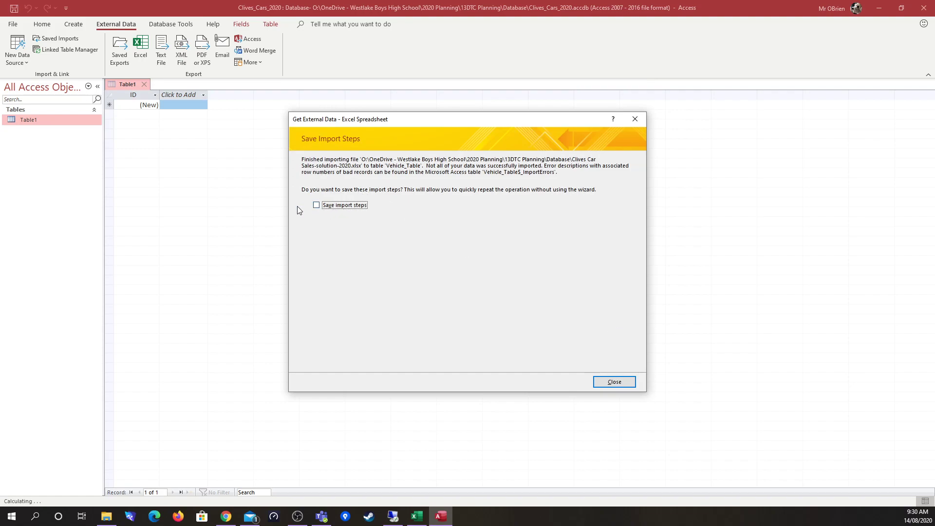
pyautogui.click(619, 385)
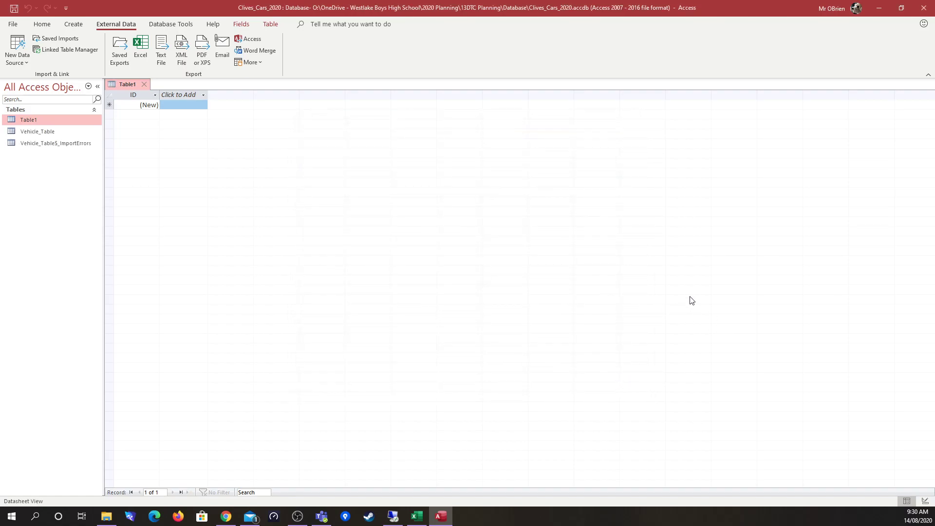
# Step: Open Vehicle_Table and Vehicle_Table$_ImportErrors, and widen the error table's columns to read the import errors
pyautogui.click(44, 132)
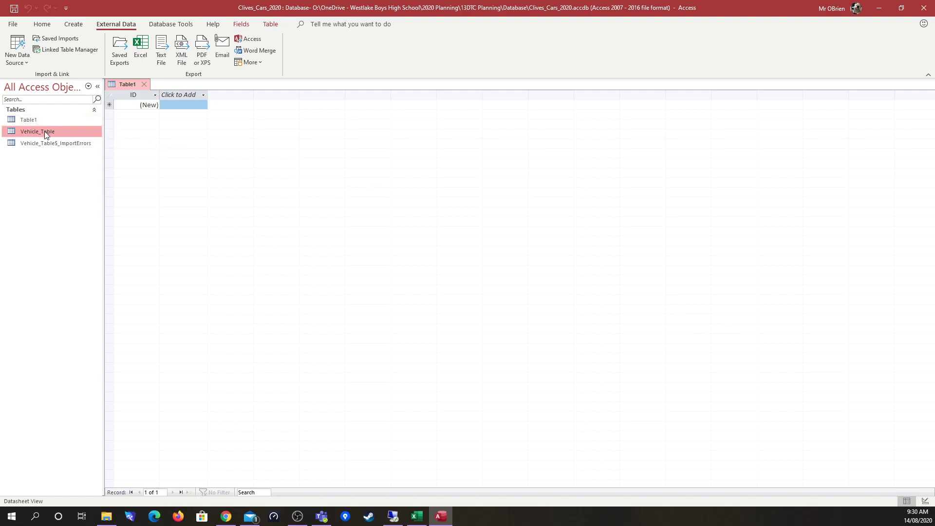
pyautogui.doubleClick(45, 130)
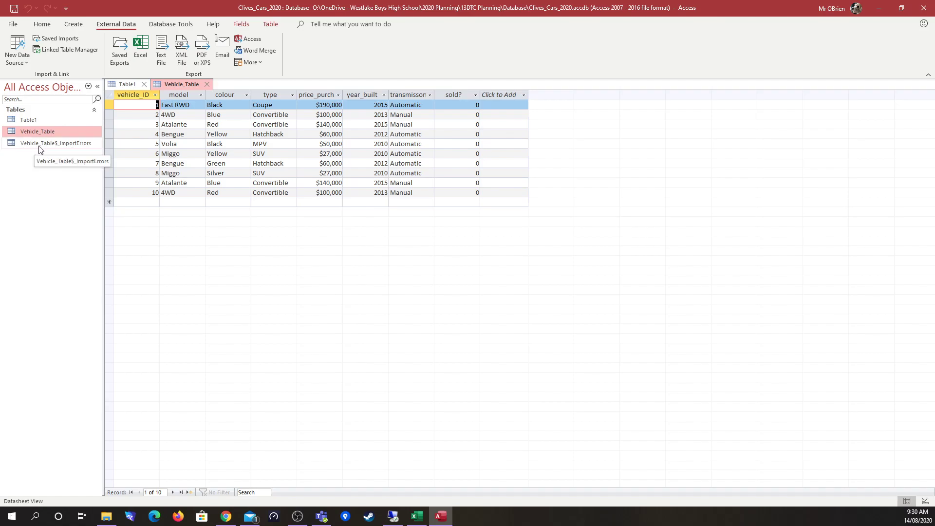
pyautogui.click(51, 144)
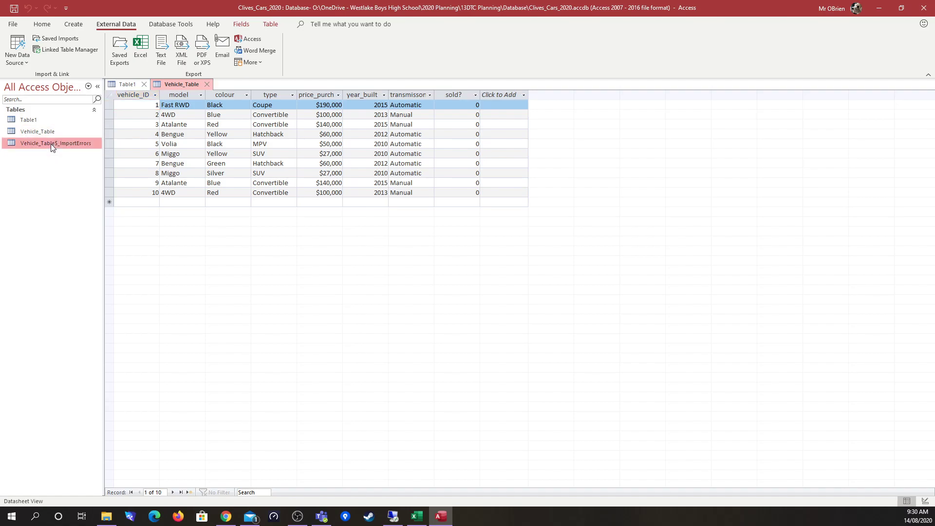
pyautogui.doubleClick(51, 145)
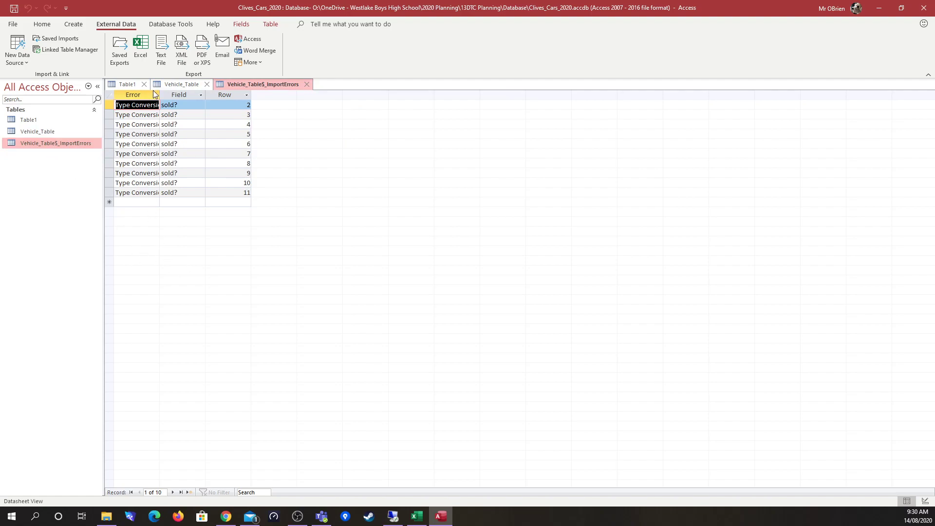
pyautogui.moveTo(159, 94); pyautogui.dragTo(343, 94)
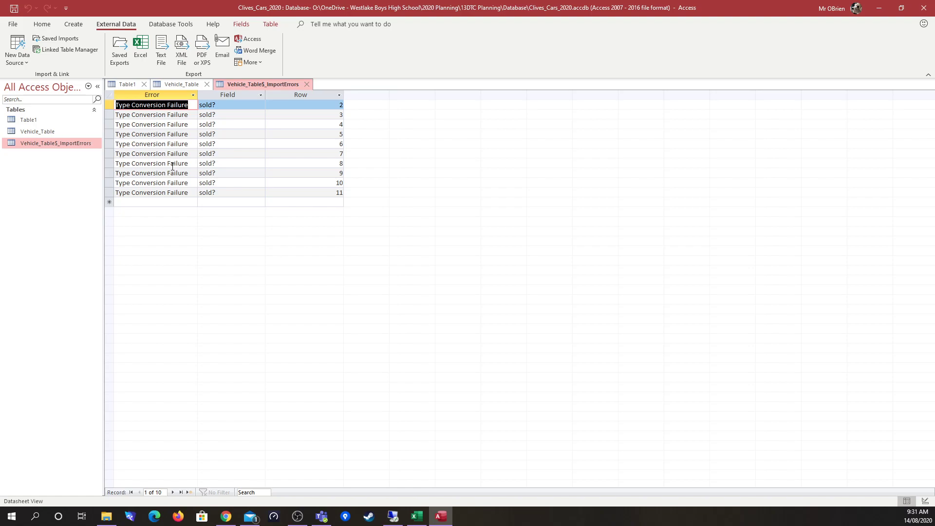
# Step: Examine the sold? field's definition on the Data Dictionary sheet in Excel, and return to Access
pyautogui.moveTo(930, 104); pyautogui.dragTo(738, 73)
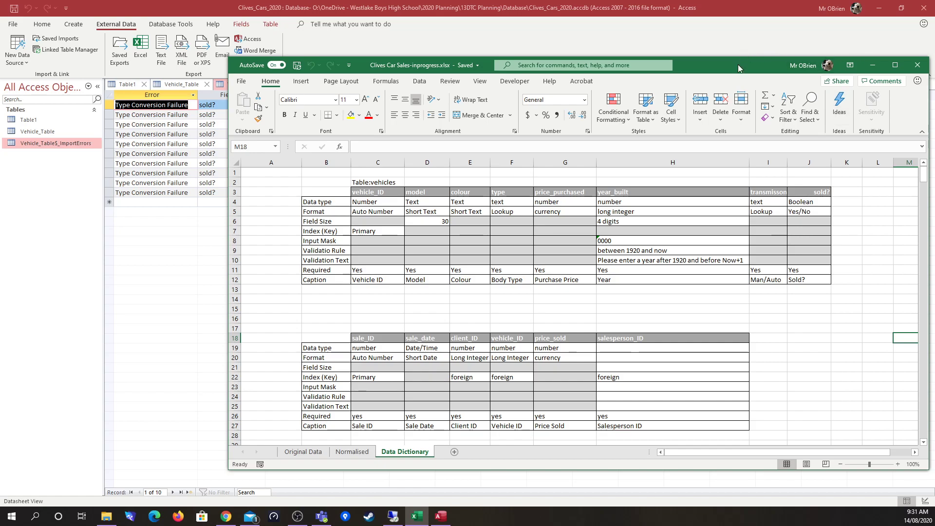
pyautogui.moveTo(738, 66); pyautogui.dragTo(871, 44)
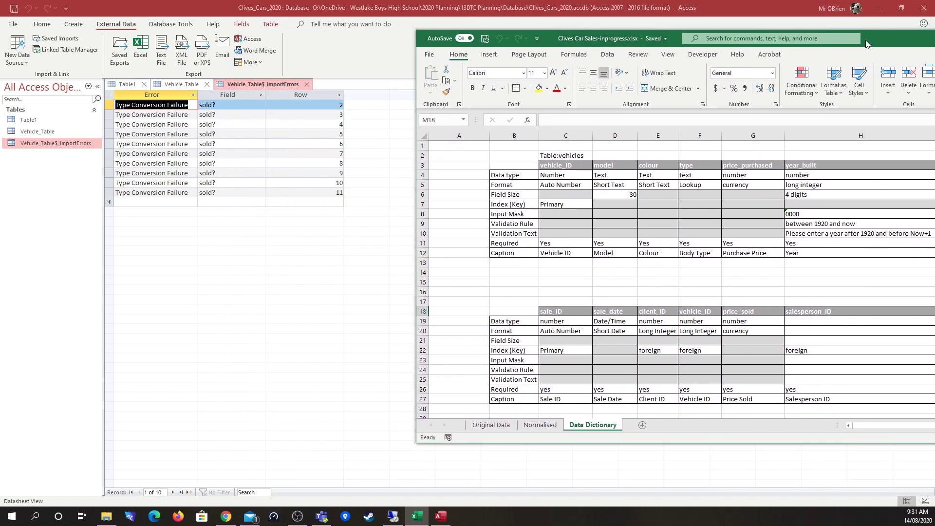
pyautogui.click(294, 276)
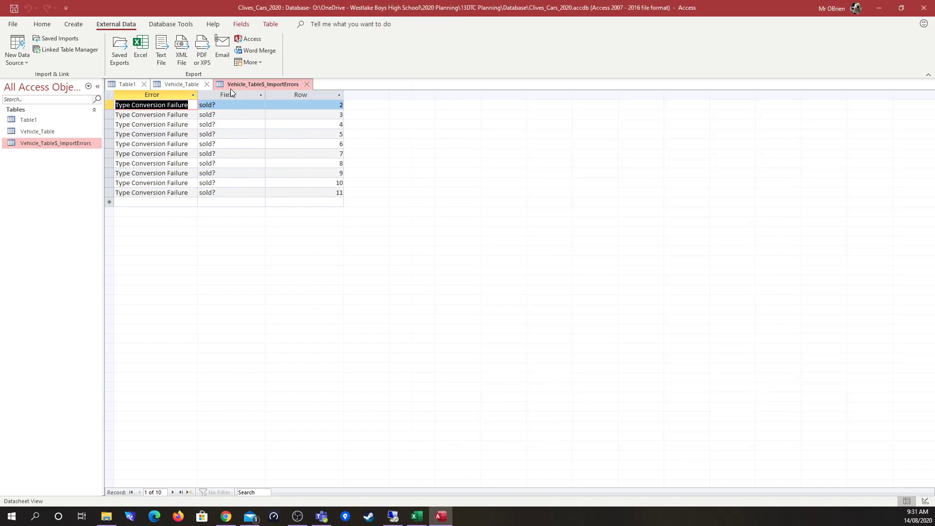
# Step: Set the sold? value to -1 for all ten vehicle records in Vehicle_Table
pyautogui.click(179, 83)
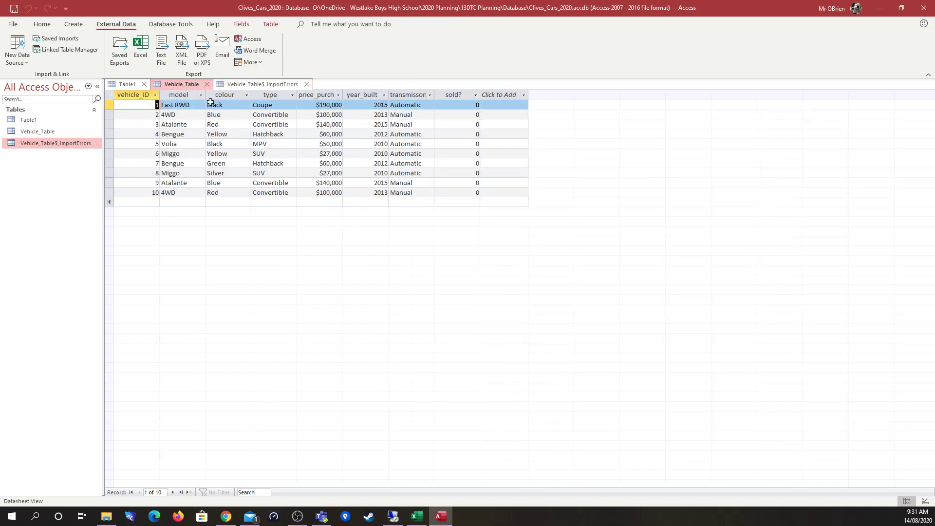
pyautogui.click(468, 104)
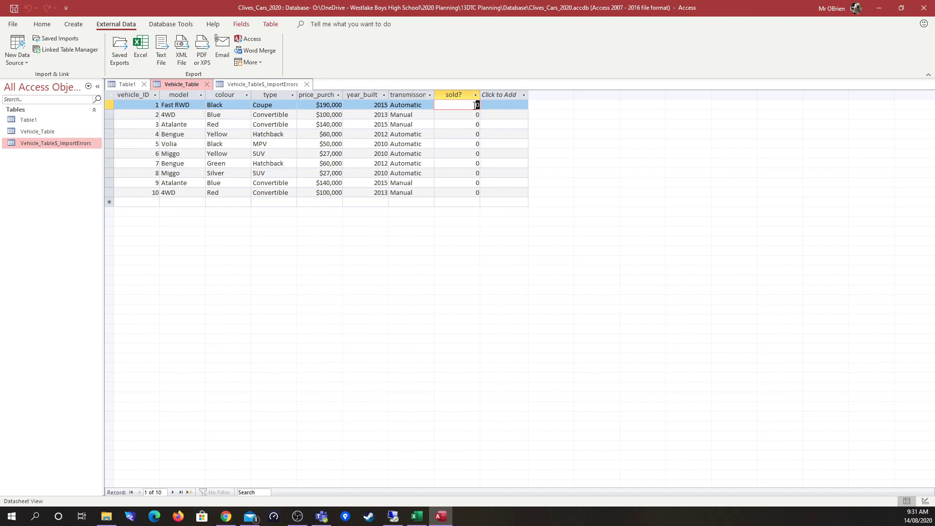
pyautogui.press('Down')
pyautogui.write('-1')
pyautogui.press('Down')
pyautogui.write('-1')
pyautogui.press('Down')
pyautogui.write('-1')
pyautogui.press('Down')
pyautogui.press('Down')
pyautogui.write('-1')
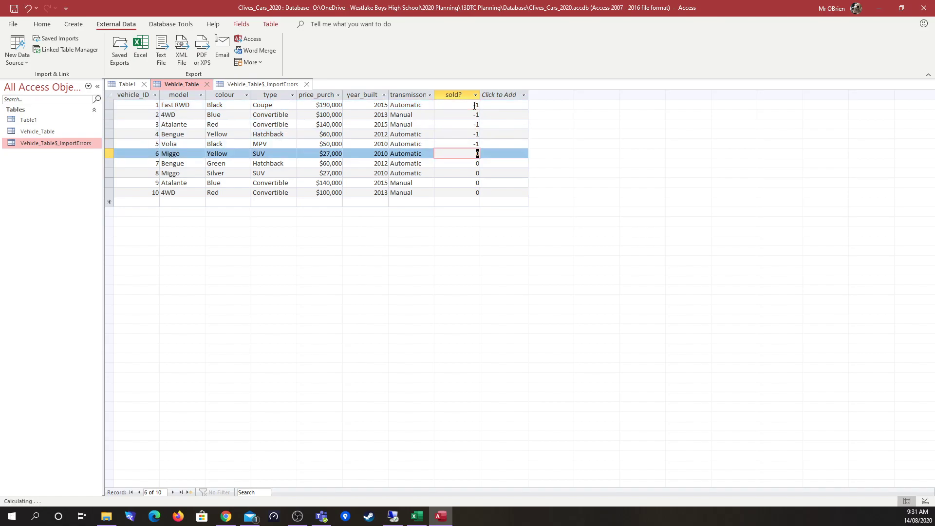
pyautogui.write('-1')
pyautogui.press('Down')
pyautogui.write('-1')
pyautogui.press('Down')
pyautogui.write('-1')
pyautogui.press('Down')
pyautogui.write('-1')
pyautogui.press('Down')
pyautogui.write('-1')
pyautogui.press('Down')
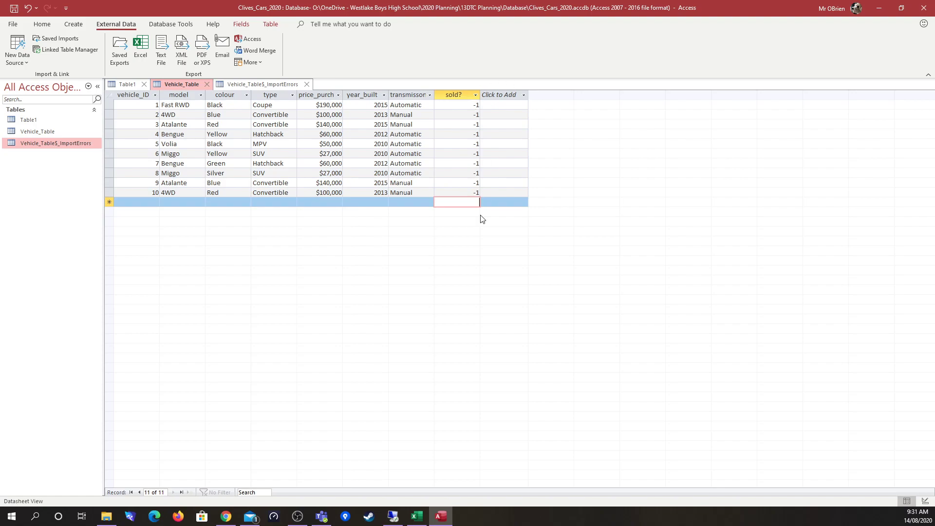
# Step: Narrow the sold? column in Vehicle_Table and switch the table to Design View
pyautogui.moveTo(479, 95); pyautogui.dragTo(467, 95)
pyautogui.click(436, 105)
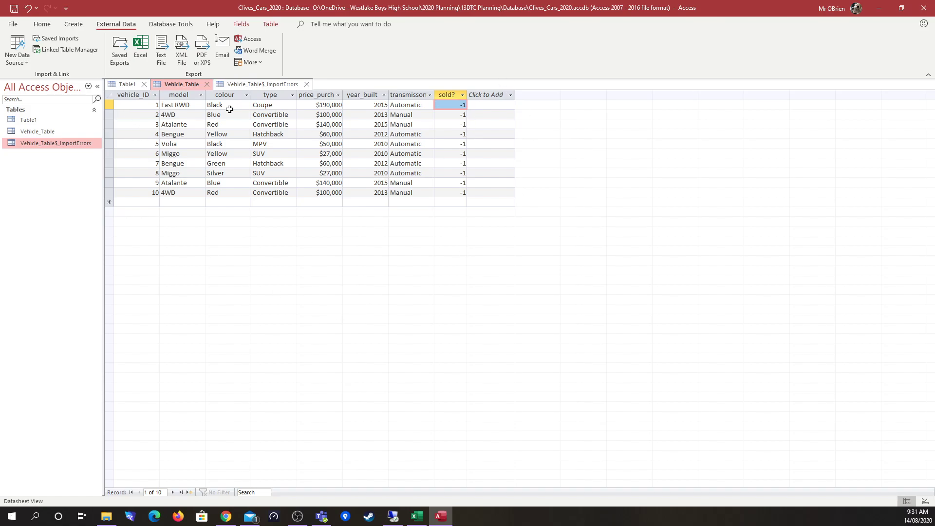
pyautogui.click(339, 95)
pyautogui.click(588, 238)
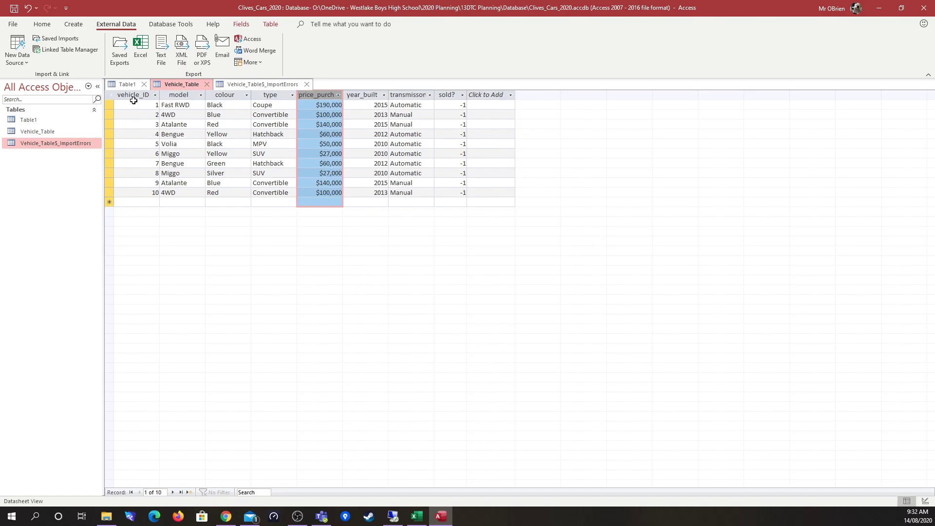
pyautogui.click(41, 24)
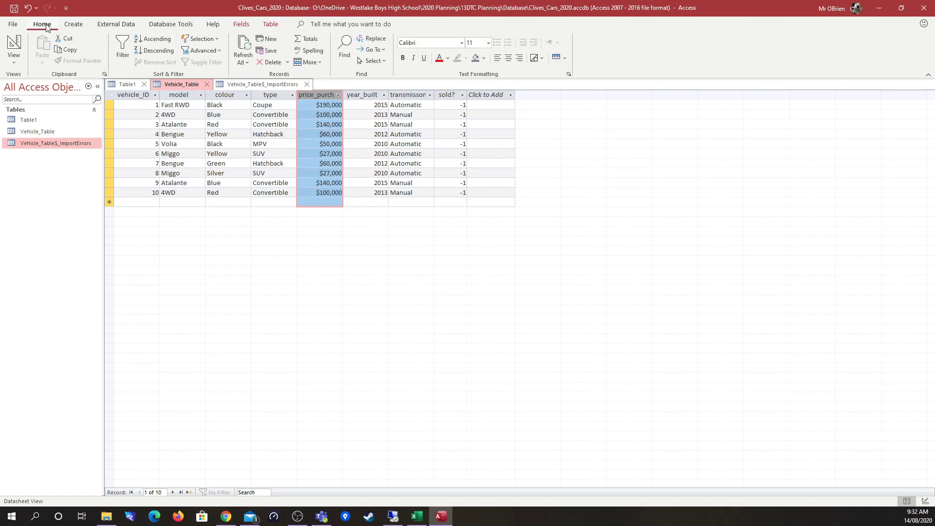
pyautogui.click(10, 47)
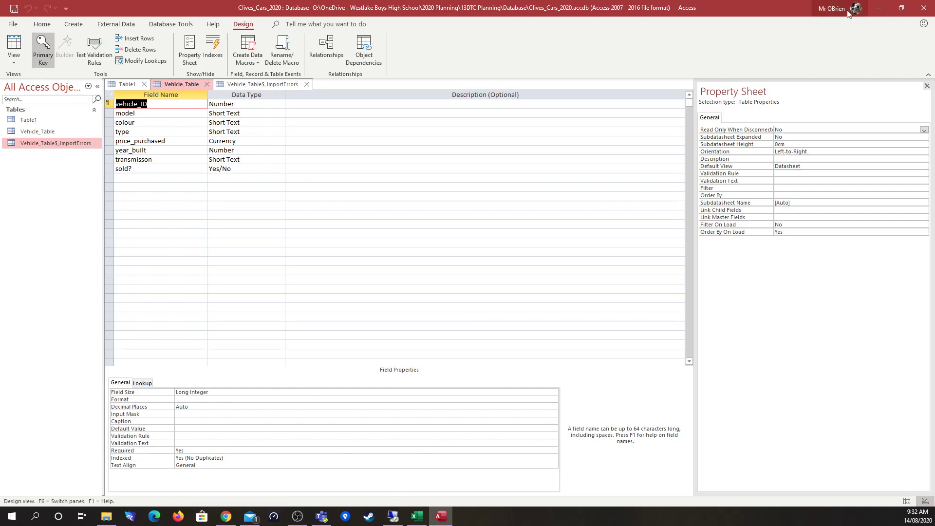
# Step: Arrange Access and the Excel Data Dictionary side by side, and narrow the Property Sheet to make room for the field grid
pyautogui.click(901, 8)
pyautogui.moveTo(422, 444); pyautogui.dragTo(420, 370)
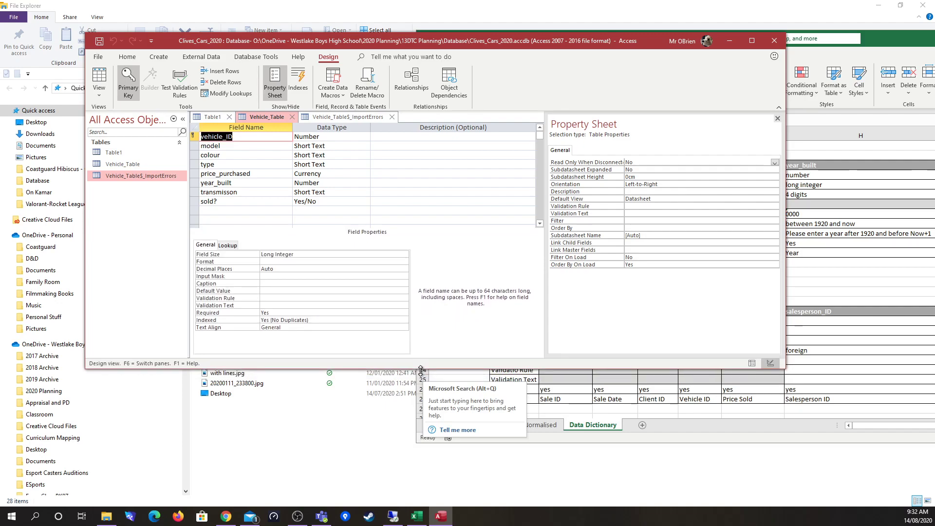
pyautogui.moveTo(642, 45); pyautogui.dragTo(510, 32)
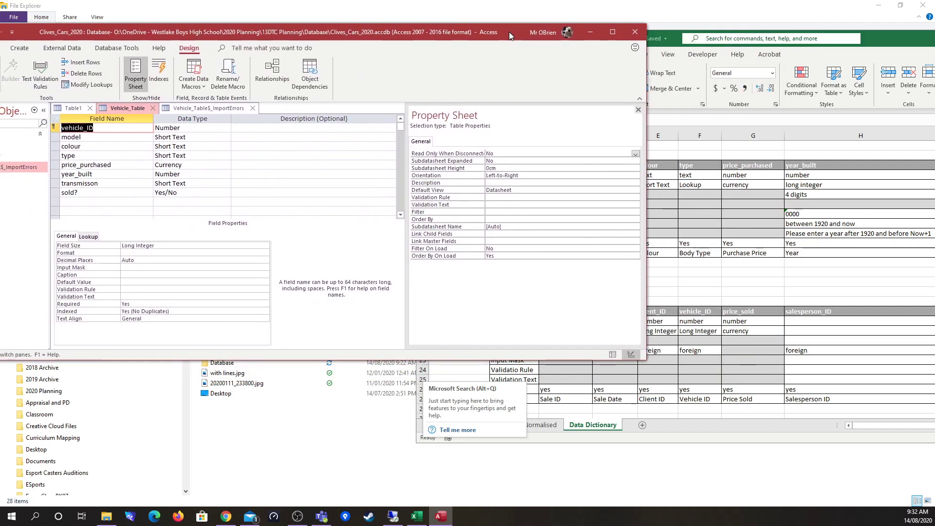
pyautogui.click(891, 37)
pyautogui.moveTo(884, 37); pyautogui.dragTo(934, 90)
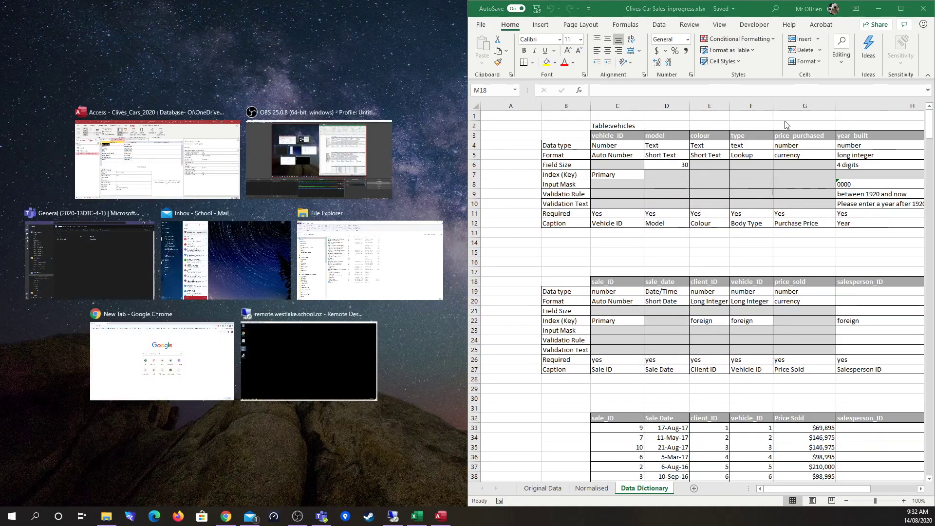
pyautogui.click(211, 168)
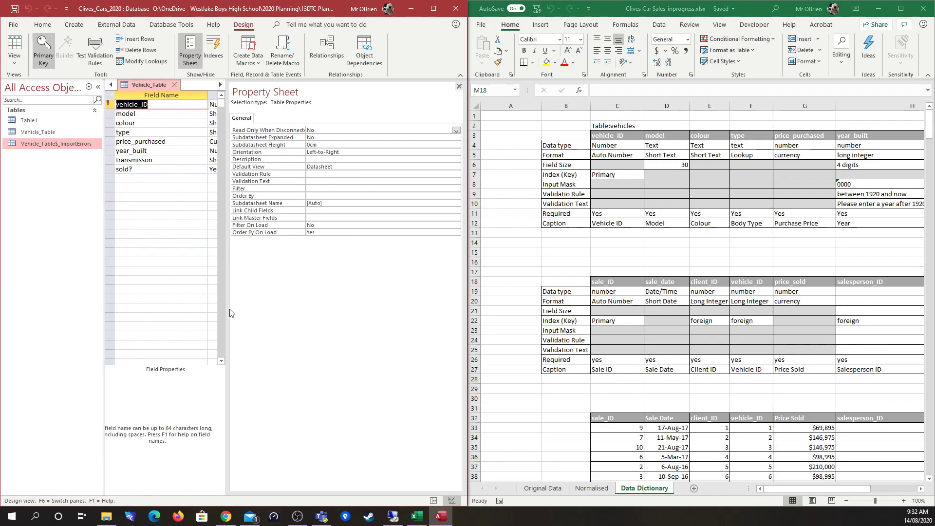
pyautogui.moveTo(227, 310); pyautogui.dragTo(238, 310)
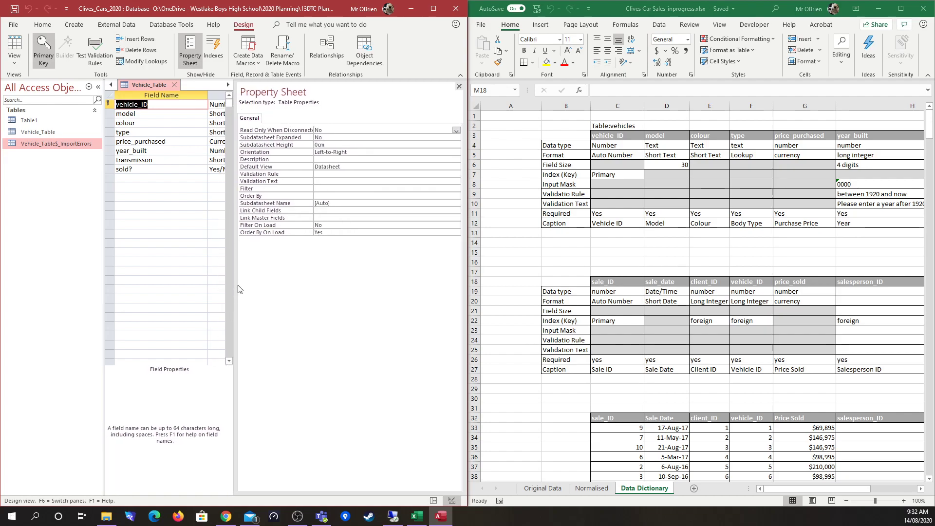
pyautogui.moveTo(234, 290); pyautogui.dragTo(407, 302)
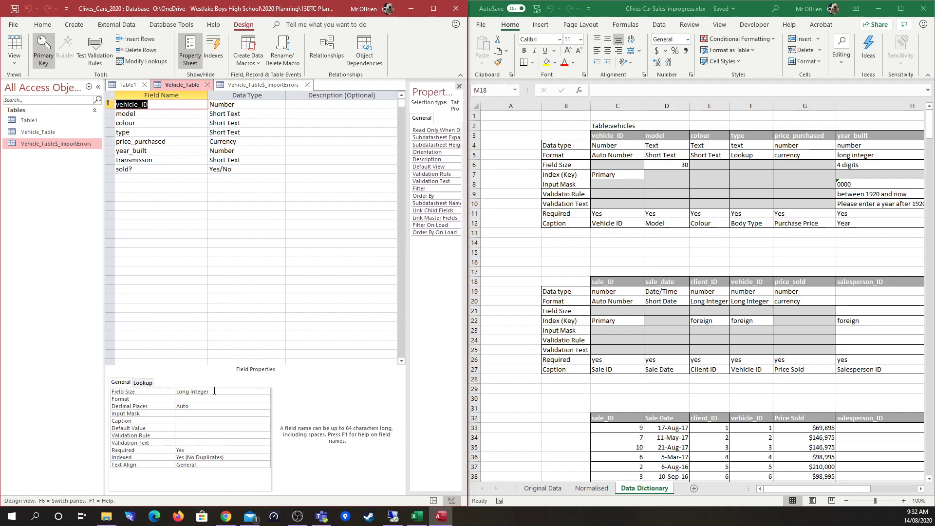
# Step: Try to change the data type of the vehicle_ID field to AutoNumber
pyautogui.click(249, 104)
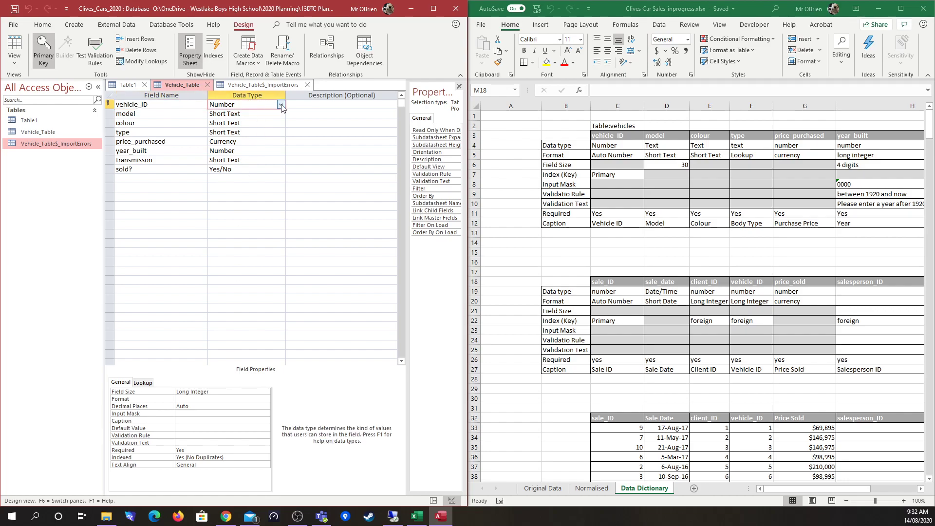
pyautogui.click(281, 104)
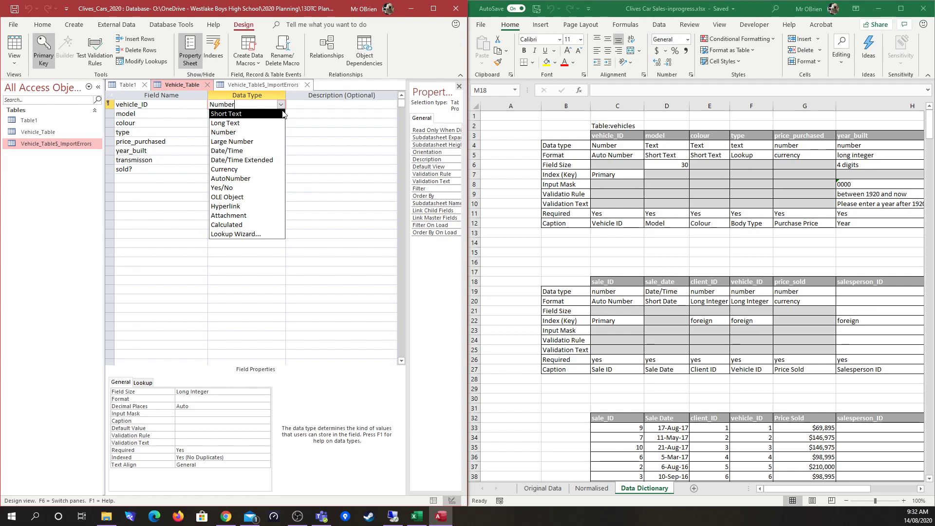
pyautogui.click(253, 179)
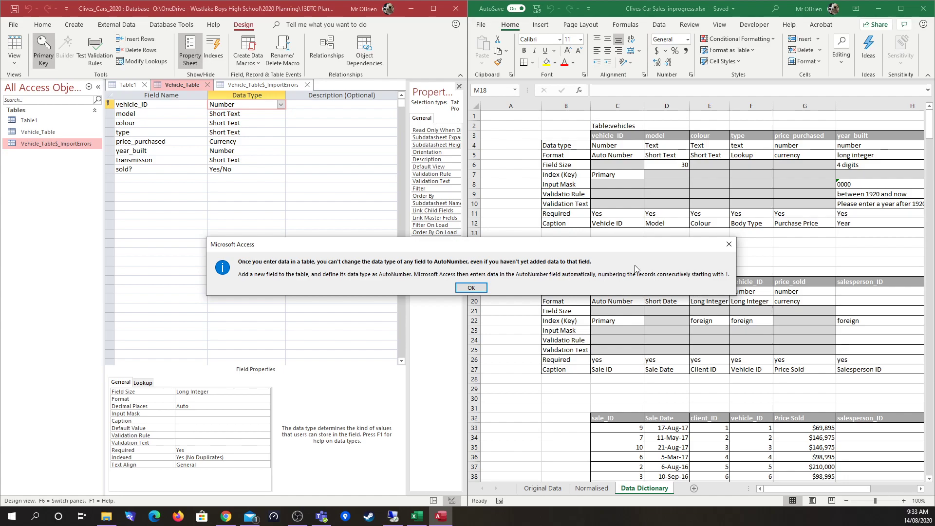
pyautogui.click(472, 287)
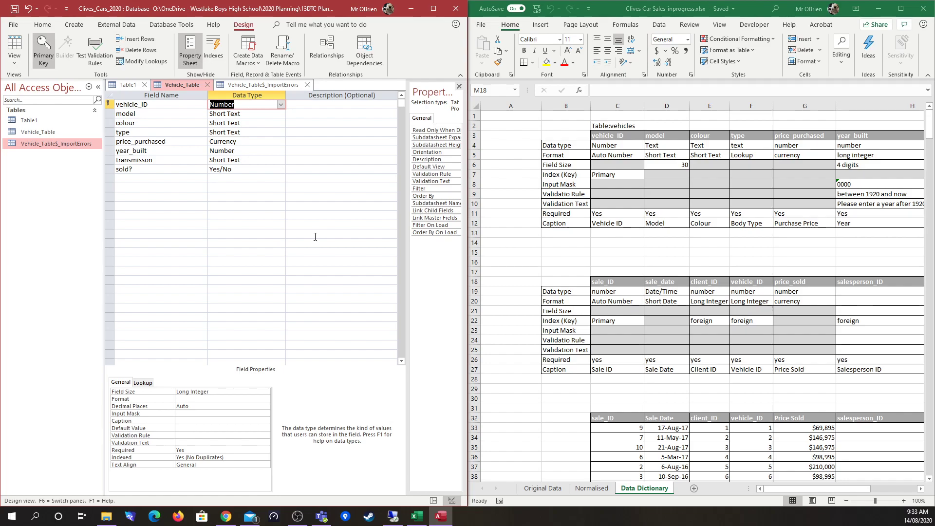
pyautogui.click(281, 104)
pyautogui.click(317, 189)
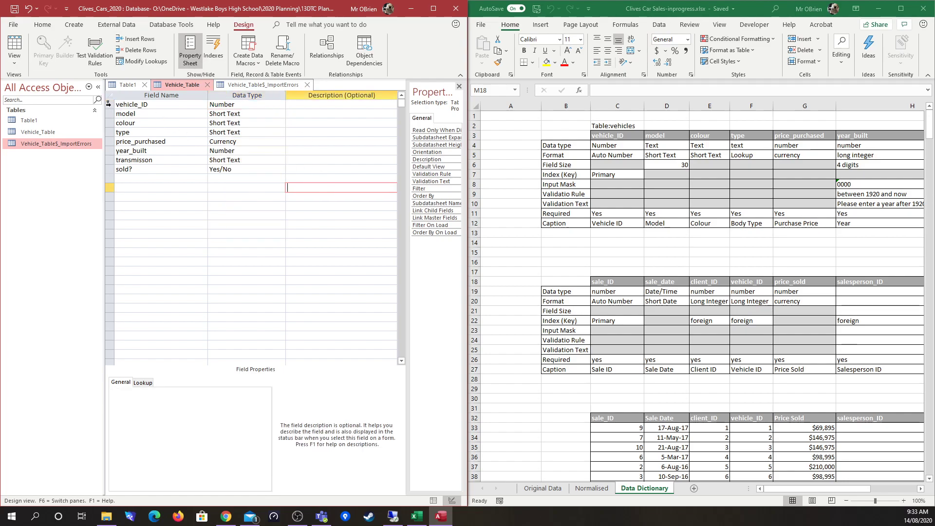
# Step: Remove the primary key from the vehicle_ID field and permanently delete the field with its data
pyautogui.click(109, 106)
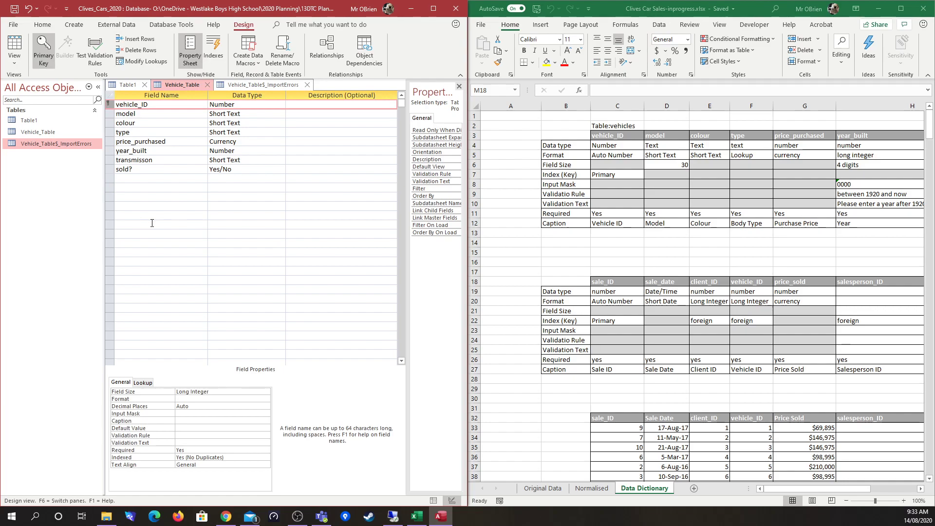
pyautogui.click(44, 56)
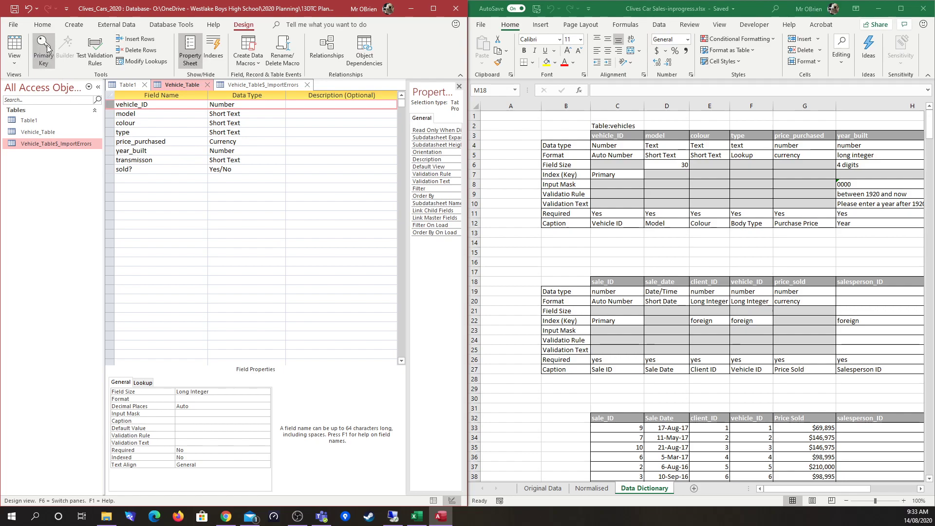
pyautogui.click(43, 55)
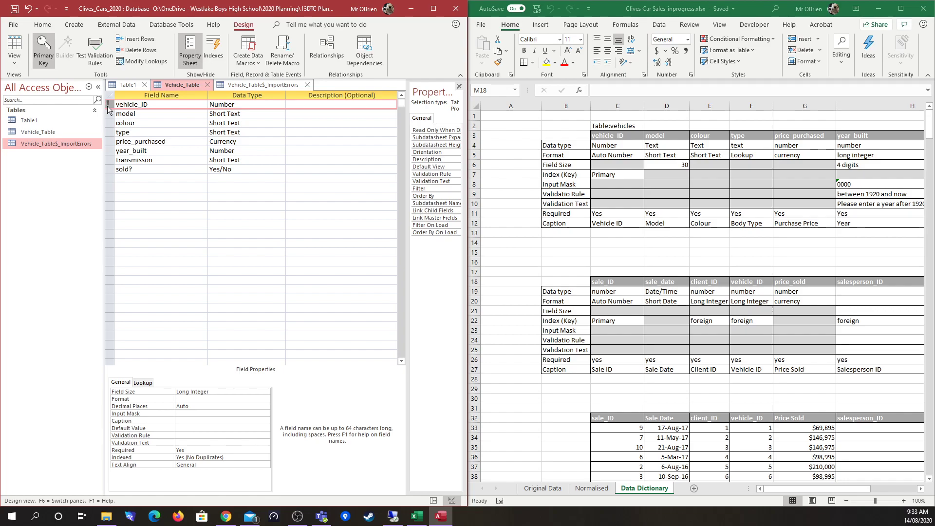
pyautogui.click(40, 46)
pyautogui.rightClick(111, 106)
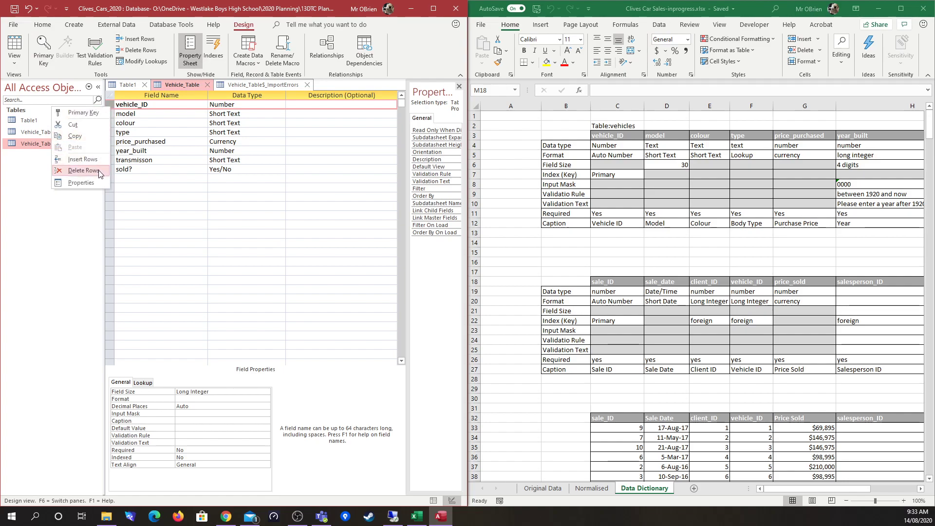
pyautogui.click(84, 170)
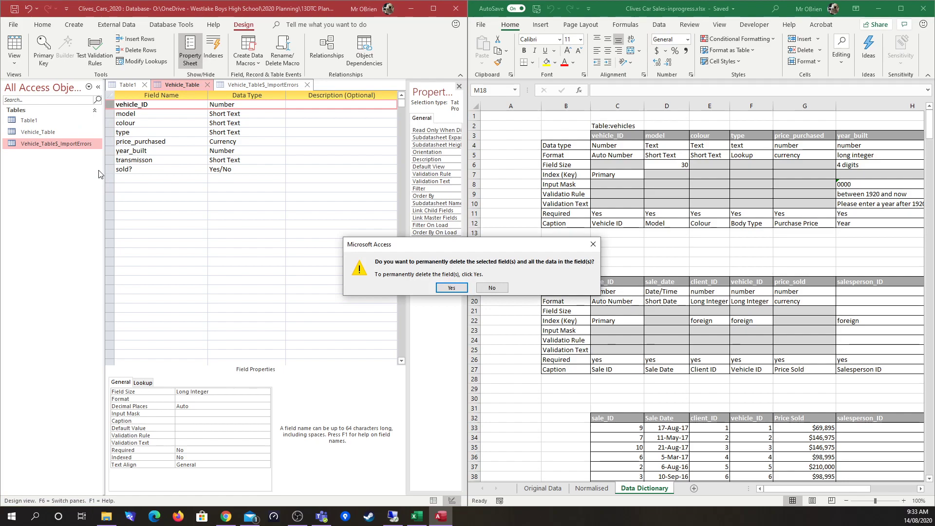
pyautogui.click(452, 288)
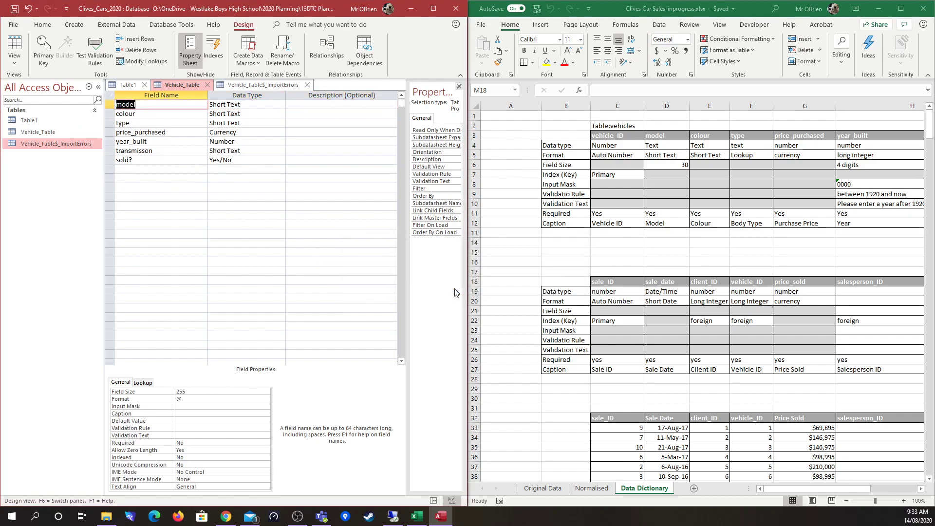
# Step: Add a new field named vehicle_ID below sold? with the AutoNumber data type
pyautogui.click(178, 168)
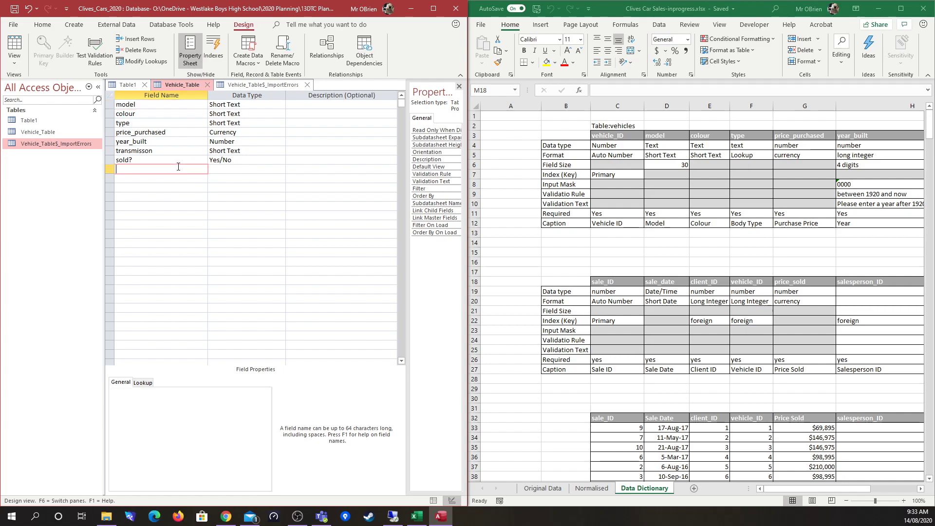
pyautogui.write('vehicle_ID')
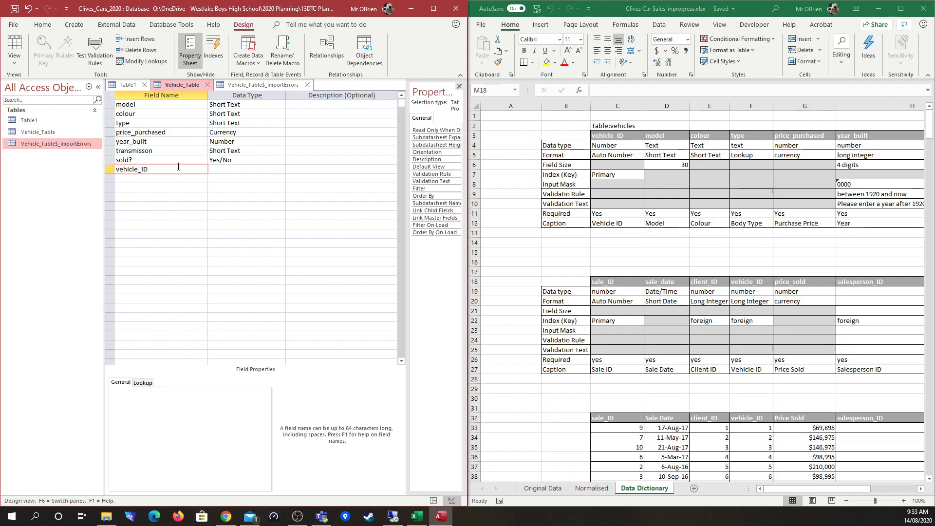
pyautogui.click(267, 169)
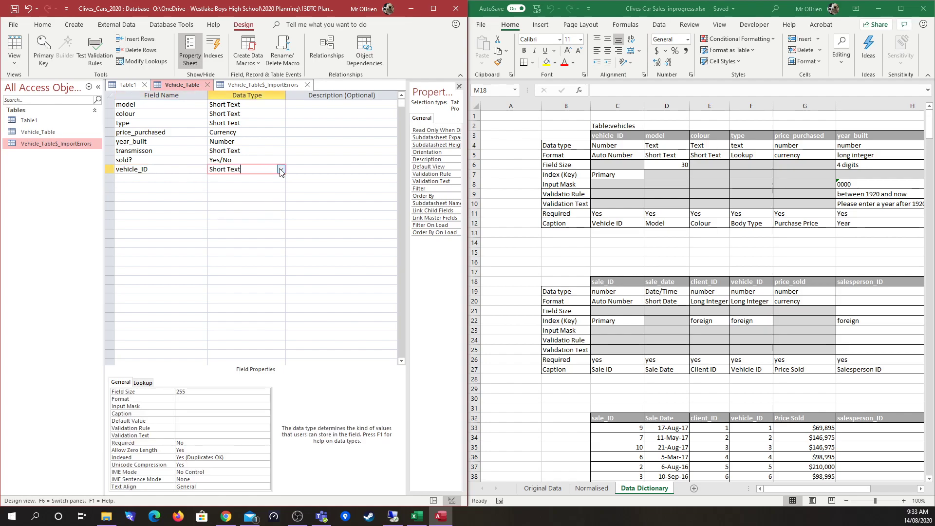
pyautogui.click(280, 169)
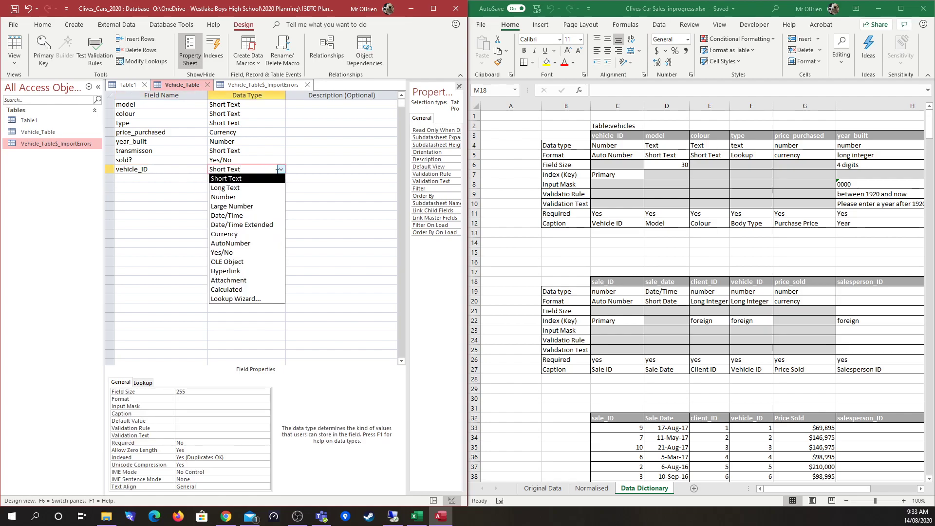
pyautogui.click(254, 244)
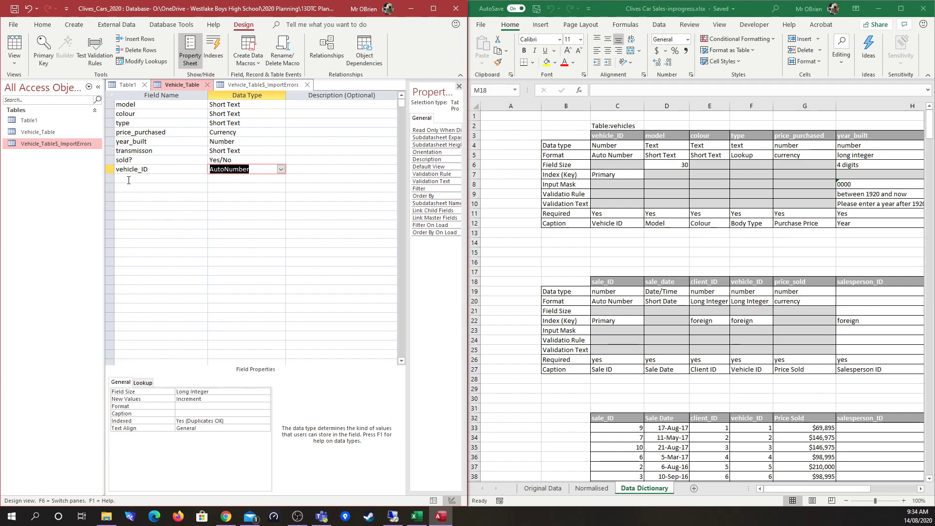
# Step: Make the new vehicle_ID field the table's primary key
pyautogui.click(110, 169)
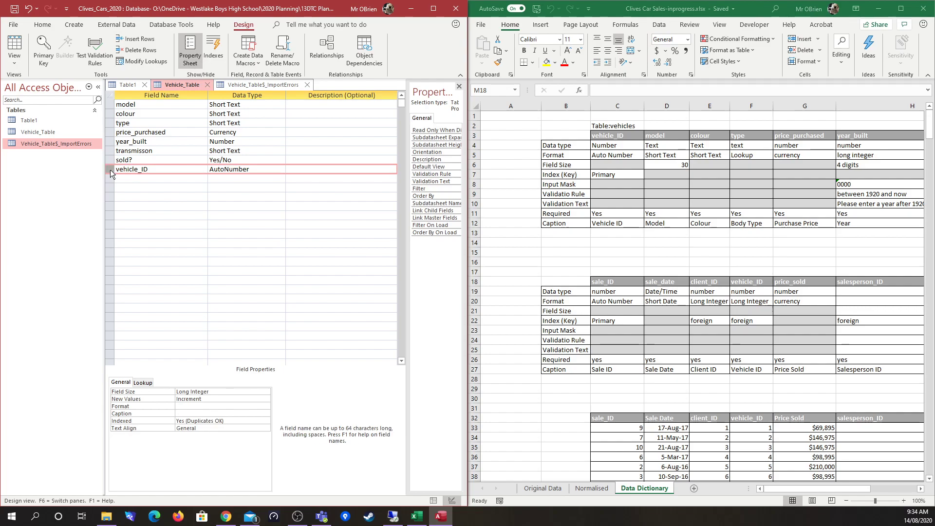
pyautogui.click(43, 44)
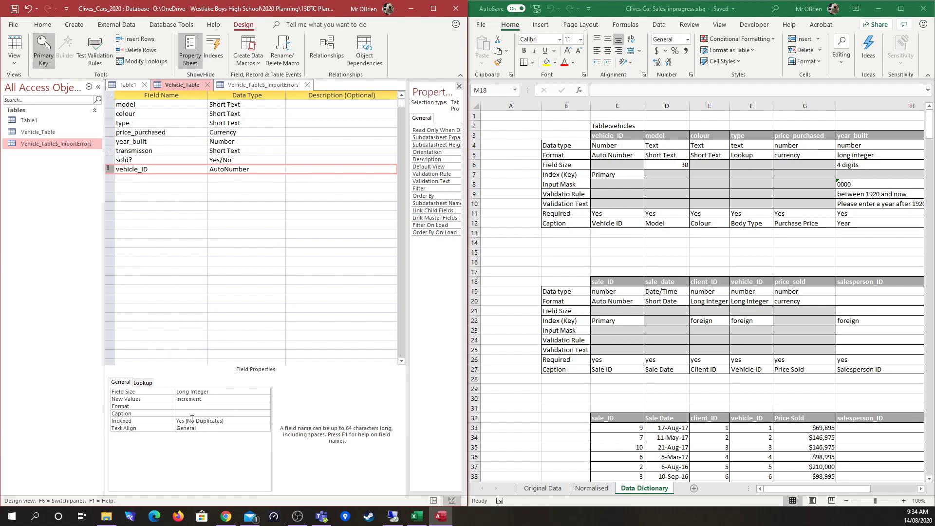
pyautogui.click(47, 56)
pyautogui.click(47, 57)
pyautogui.click(257, 256)
# Step: Move the vehicle_ID field above model so it is the first field in the table design
pyautogui.click(138, 169)
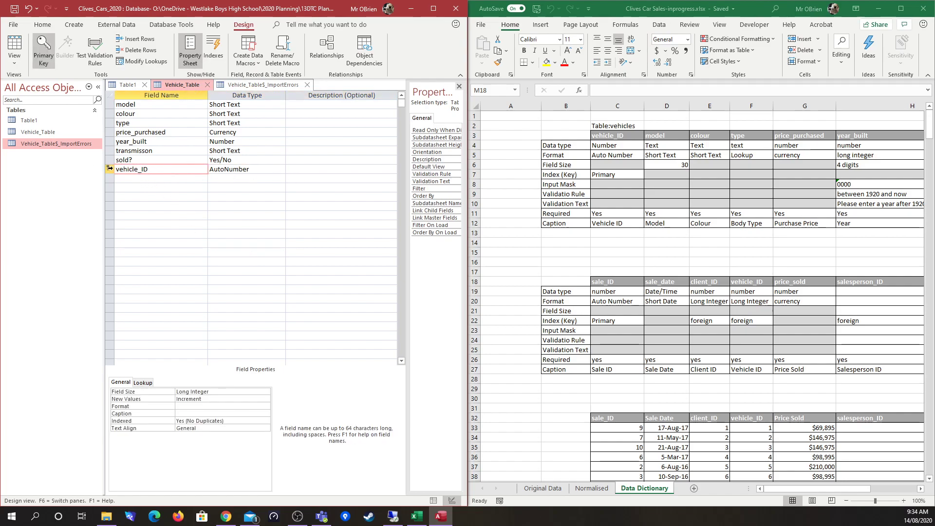
pyautogui.click(109, 171)
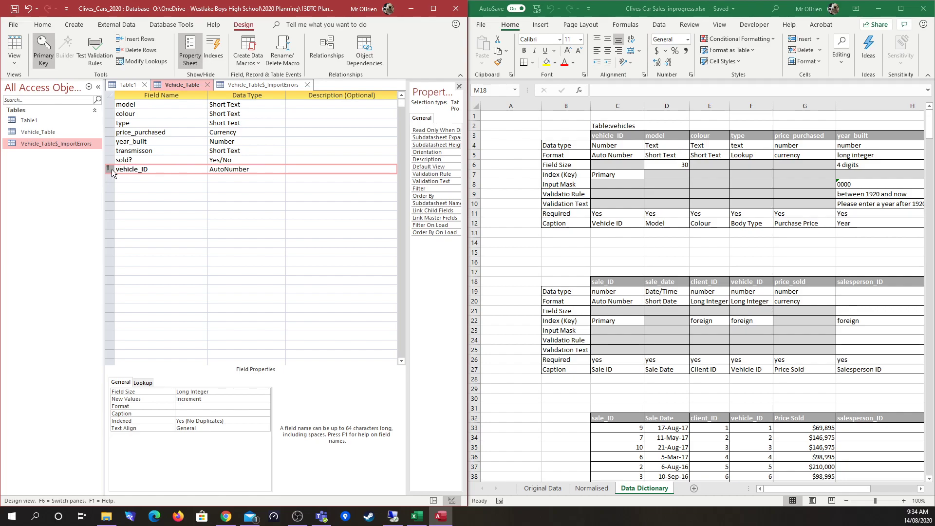
pyautogui.moveTo(111, 170); pyautogui.dragTo(119, 106)
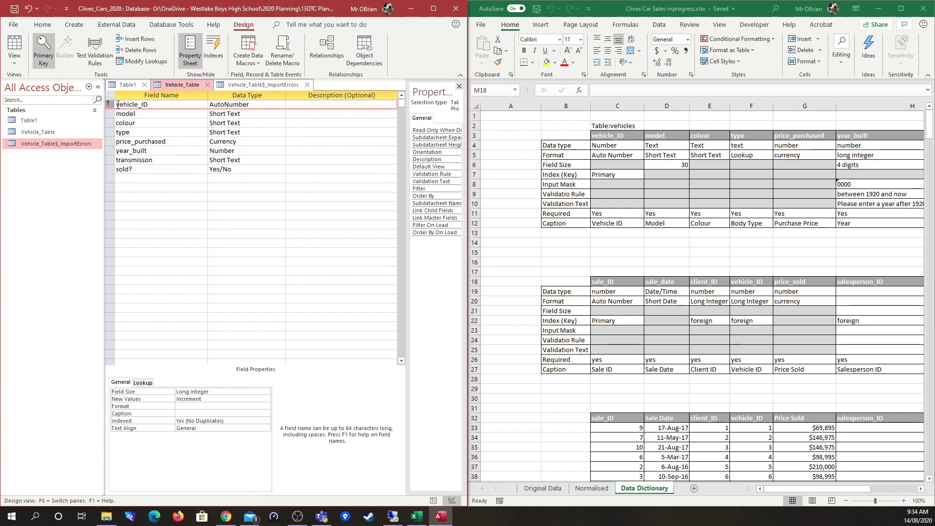
pyautogui.click(190, 228)
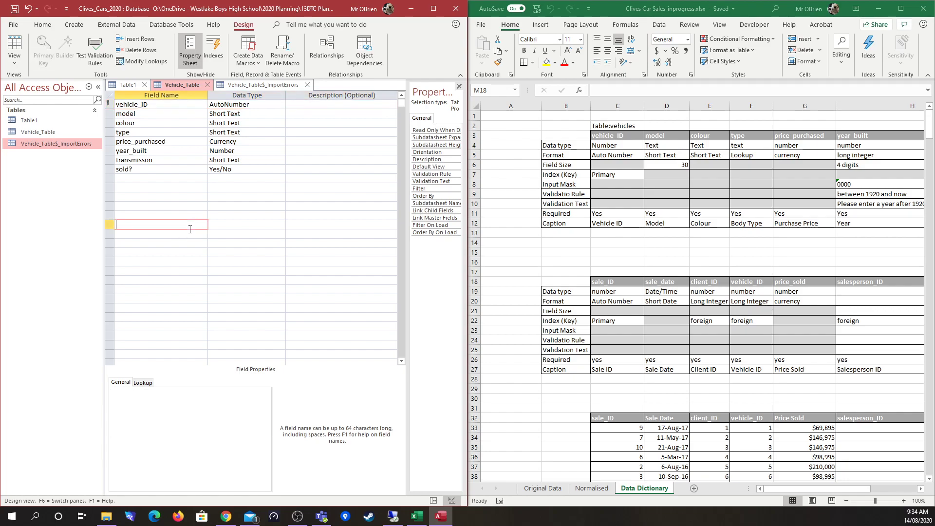
# Step: Save the design changes in Datasheet View and move the vehicle_ID column in front of the model column
pyautogui.click(16, 47)
pyautogui.click(442, 288)
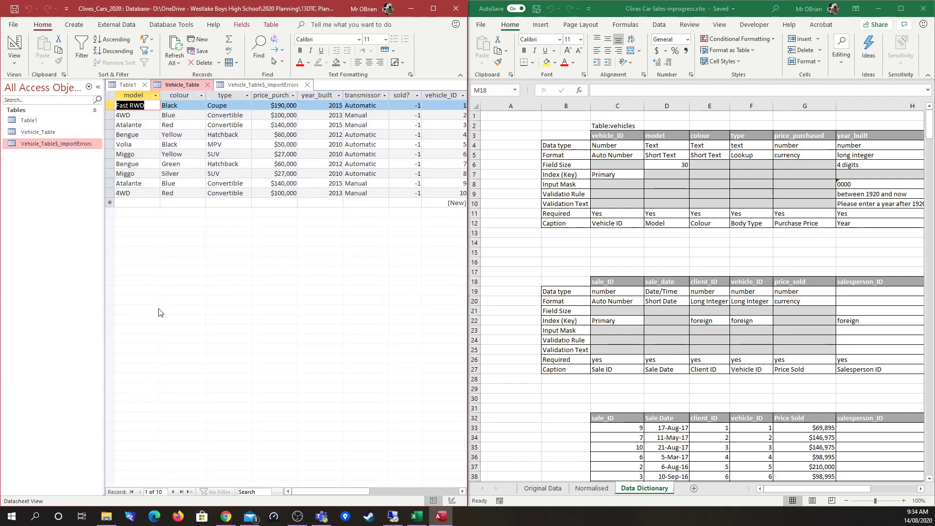
pyautogui.moveTo(358, 491); pyautogui.dragTo(335, 492)
pyautogui.click(14, 47)
pyautogui.click(14, 47)
pyautogui.click(442, 95)
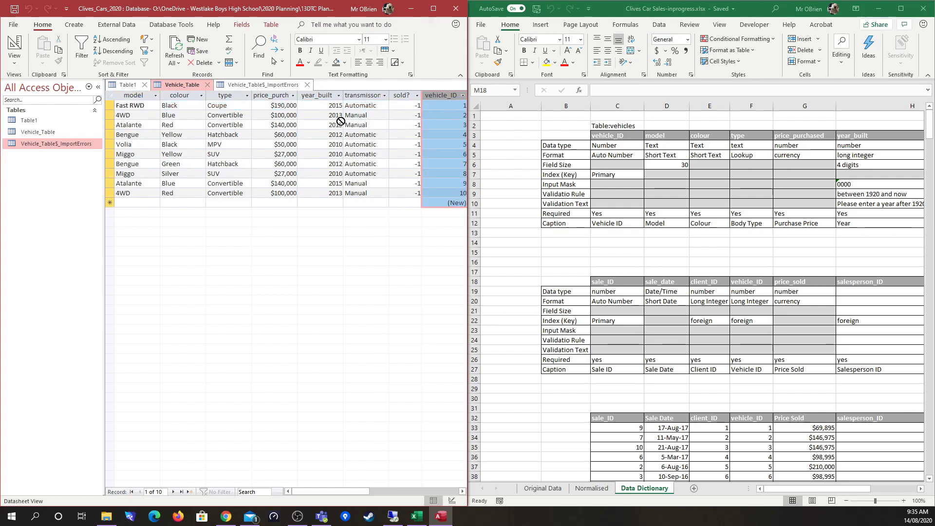
pyautogui.moveTo(431, 95); pyautogui.dragTo(119, 95)
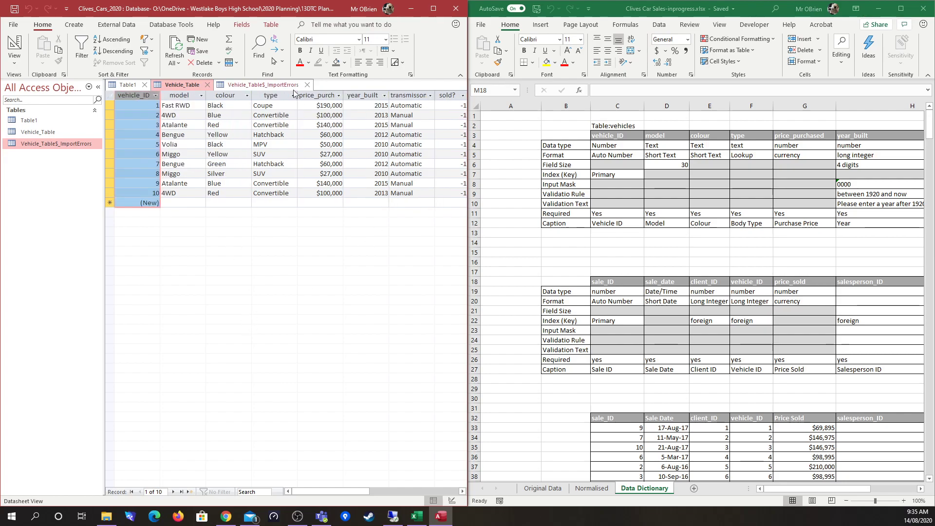
# Step: Widen the database window beside the workbook so that all Vehicle_Table columns fit in view
pyautogui.click(221, 95)
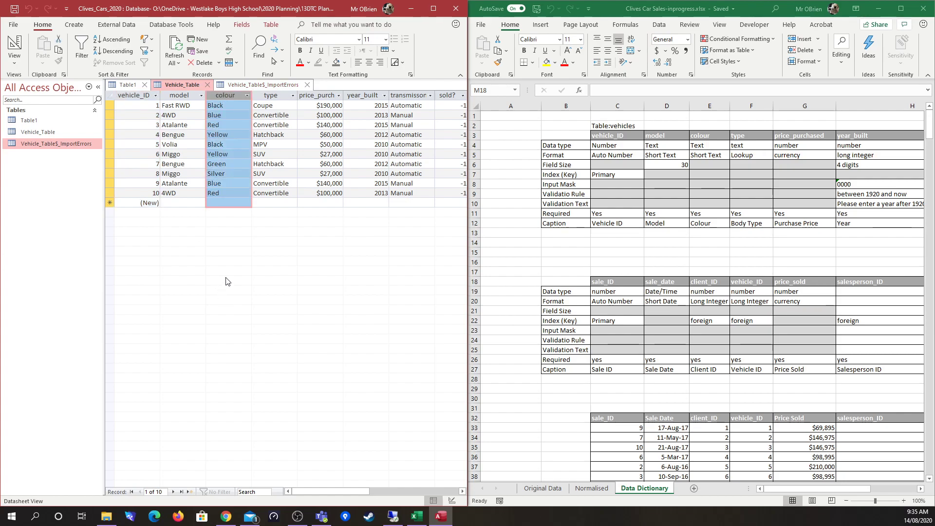
pyautogui.moveTo(469, 146); pyautogui.dragTo(549, 149)
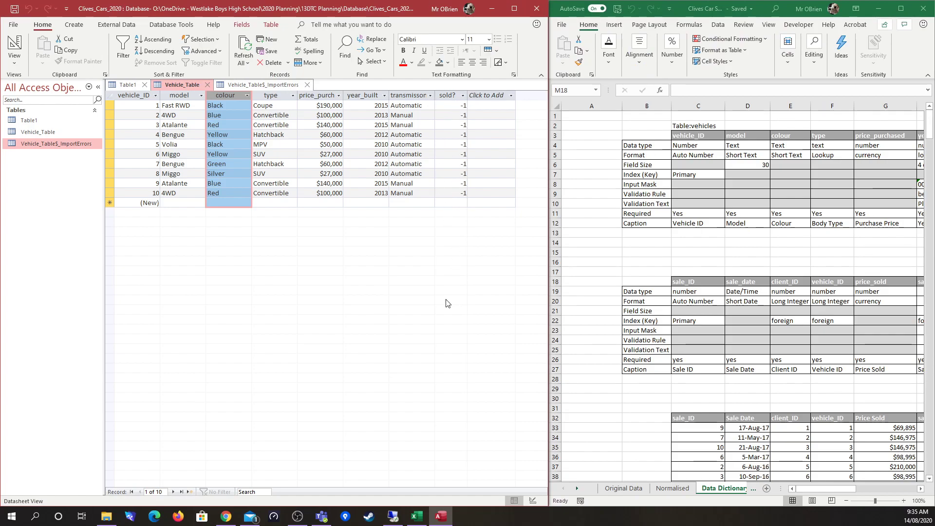
pyautogui.click(275, 136)
pyautogui.click(332, 108)
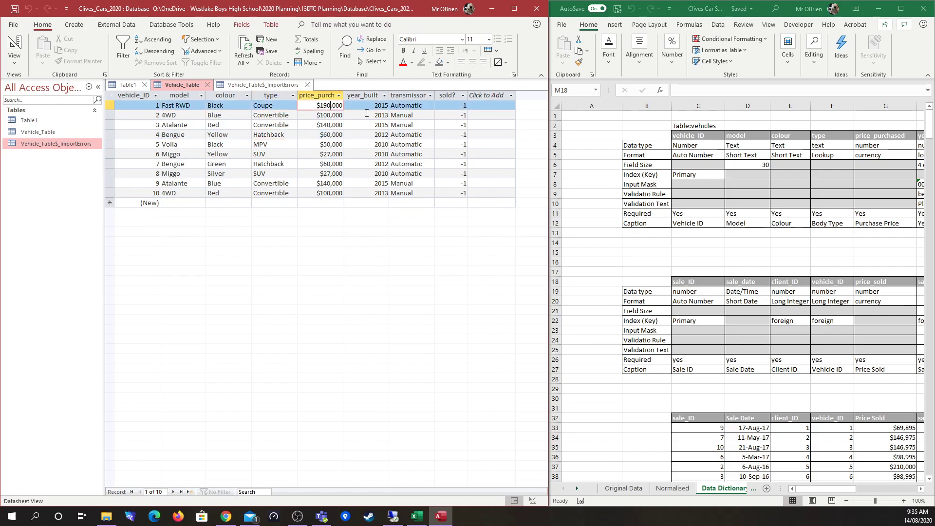
pyautogui.click(360, 116)
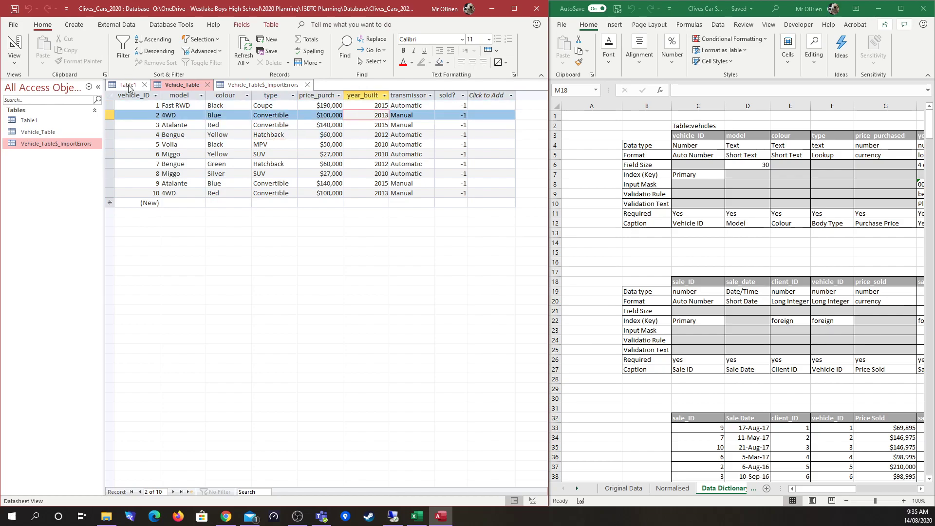
# Step: In Vehicle_Table's Design View, set the model field's size to 30 as listed in the data dictionary
pyautogui.click(14, 45)
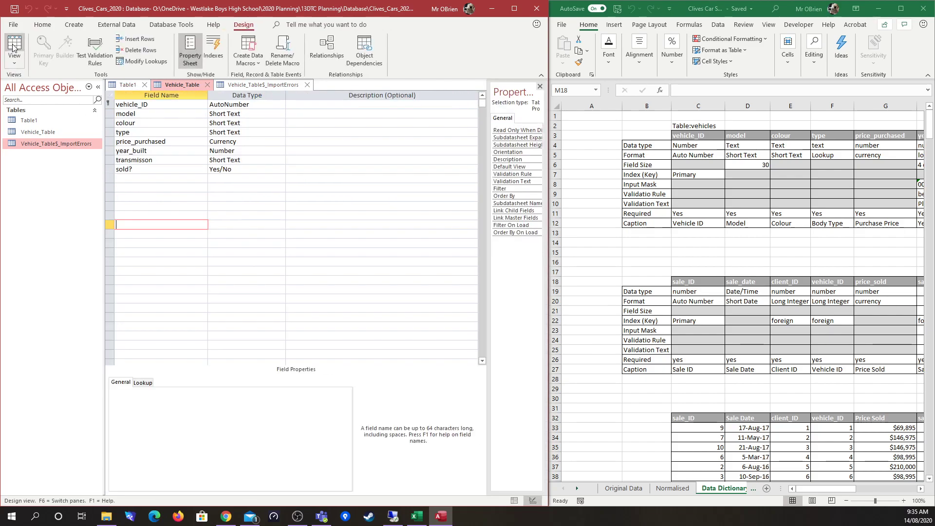
pyautogui.click(172, 119)
pyautogui.click(247, 114)
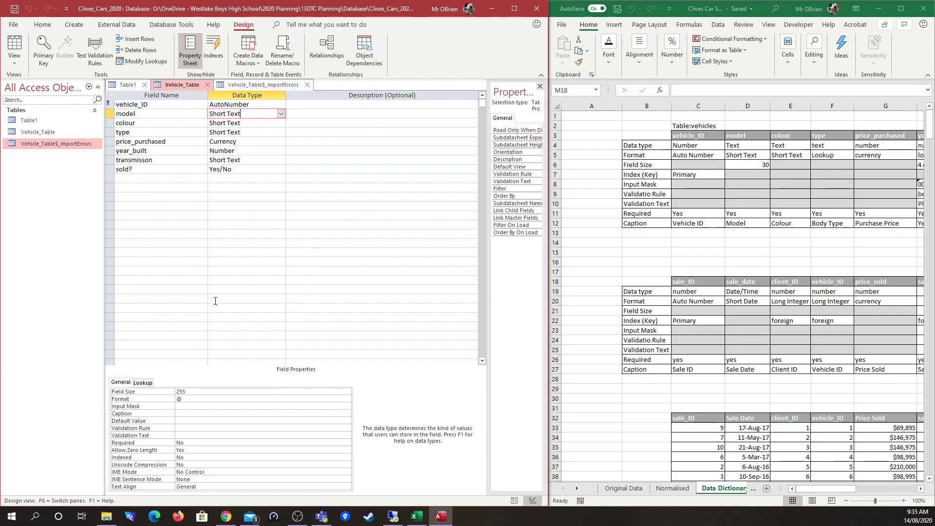
pyautogui.click(192, 393)
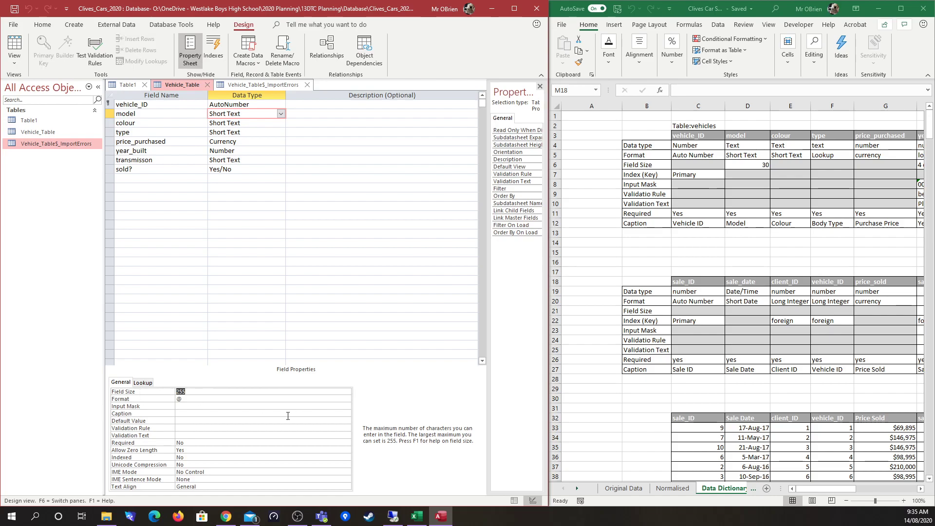
pyautogui.click(748, 165)
pyautogui.click(748, 165)
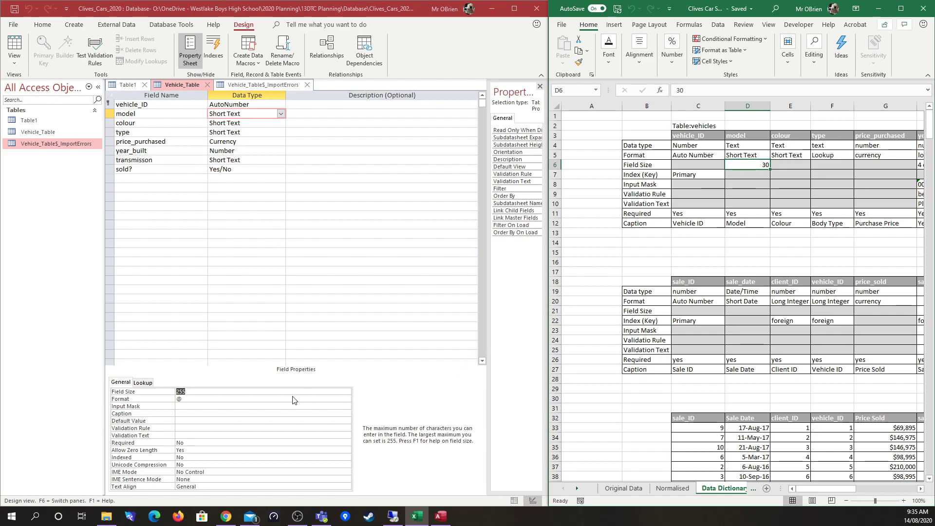
pyautogui.click(256, 393)
pyautogui.doubleClick(181, 393)
pyautogui.write('30')
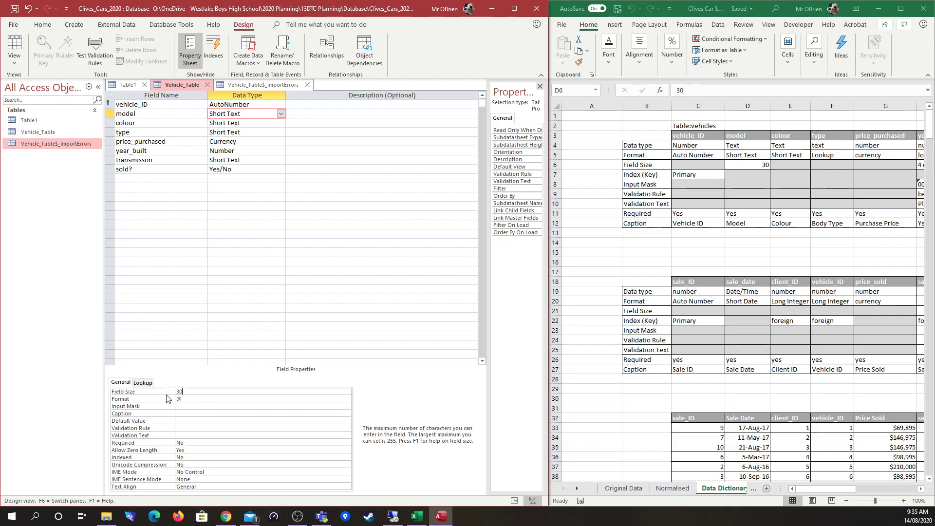
# Step: Make the model field required and set its caption to Model
pyautogui.click(199, 402)
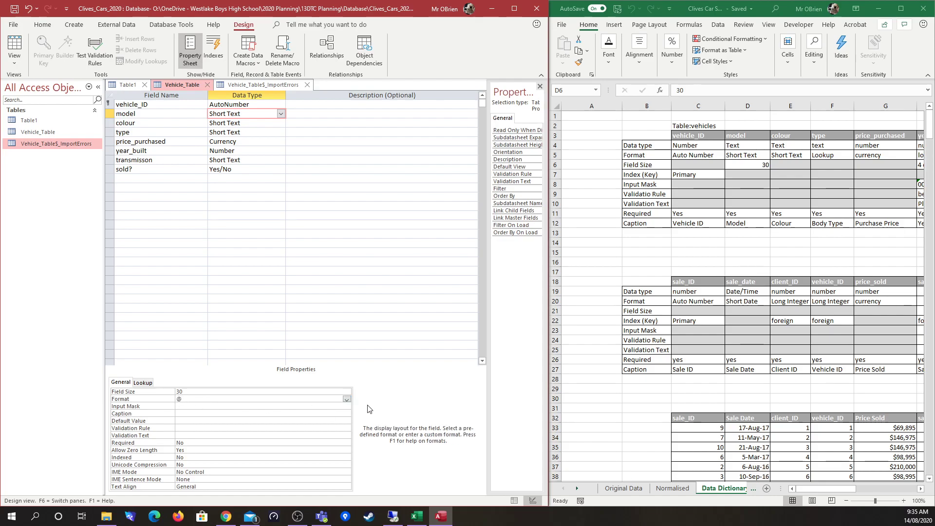
pyautogui.click(346, 399)
pyautogui.click(312, 429)
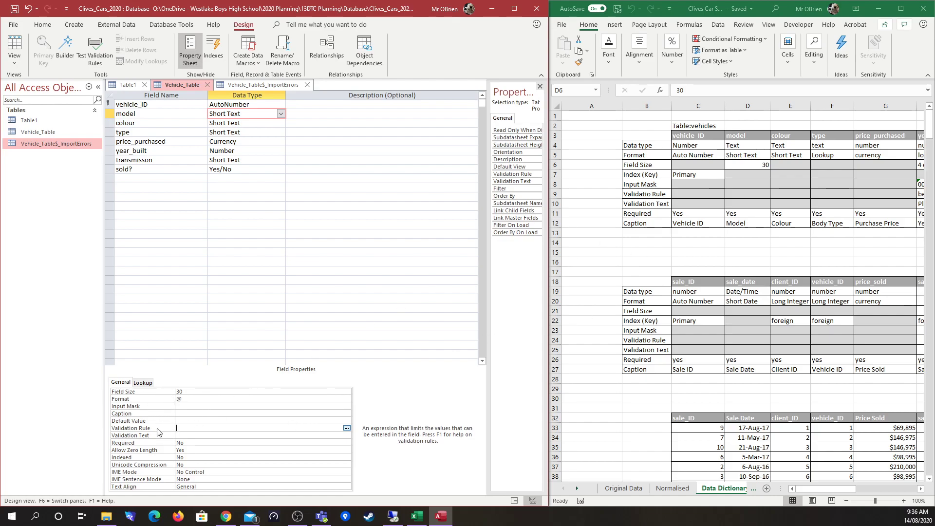
pyautogui.click(316, 443)
pyautogui.click(347, 442)
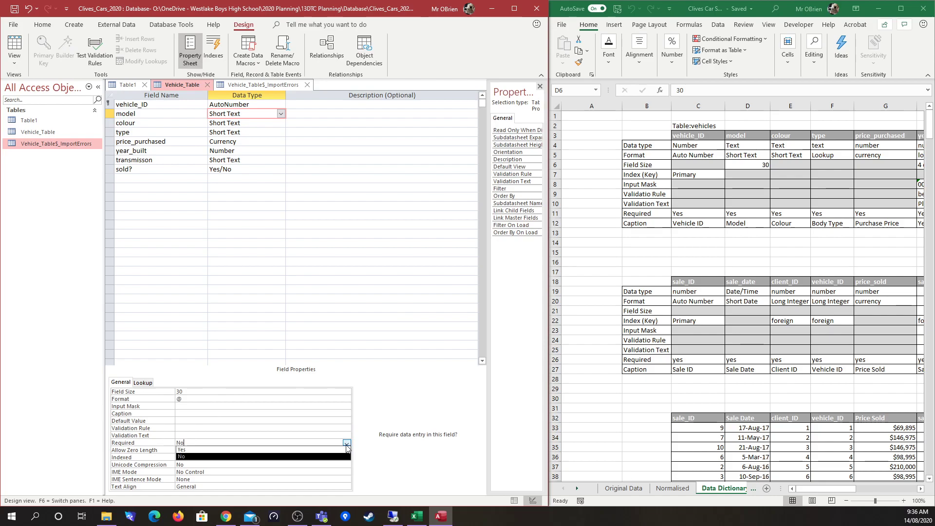
pyautogui.click(316, 450)
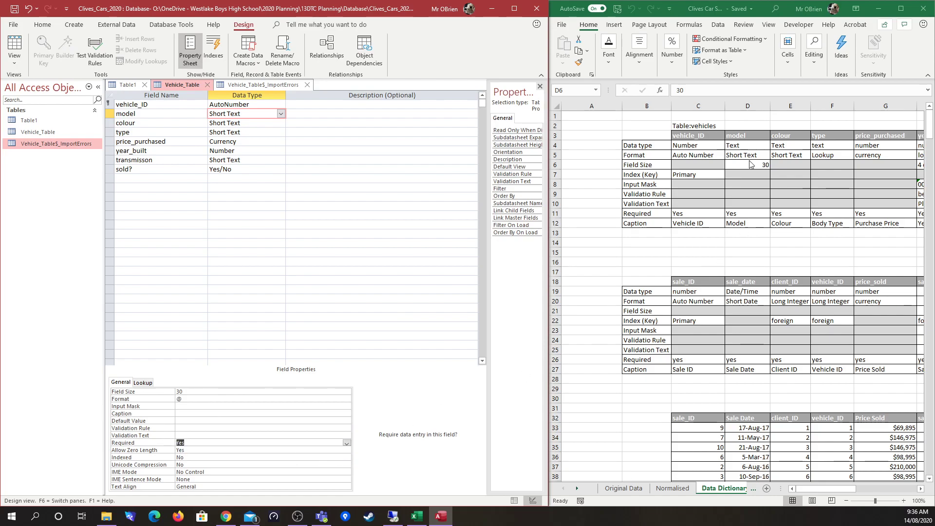
pyautogui.click(200, 413)
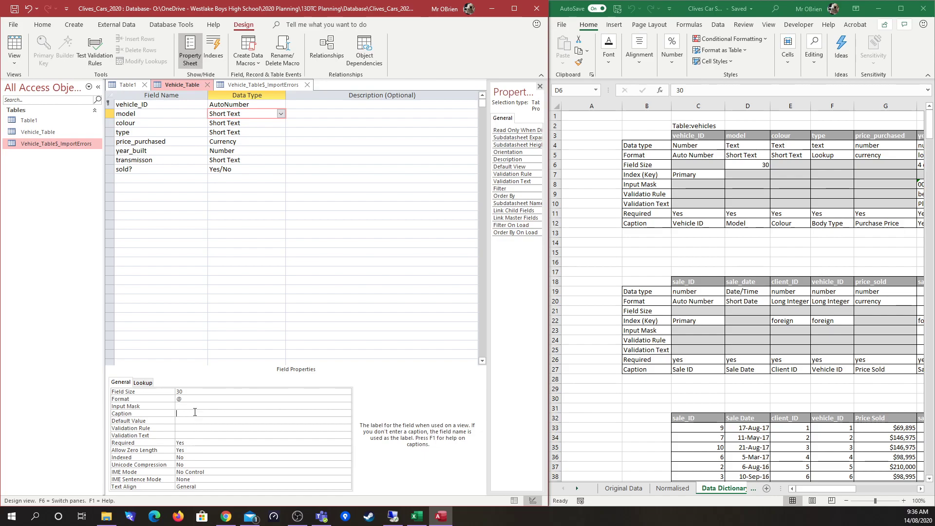
pyautogui.write('Mo')
pyautogui.click(364, 316)
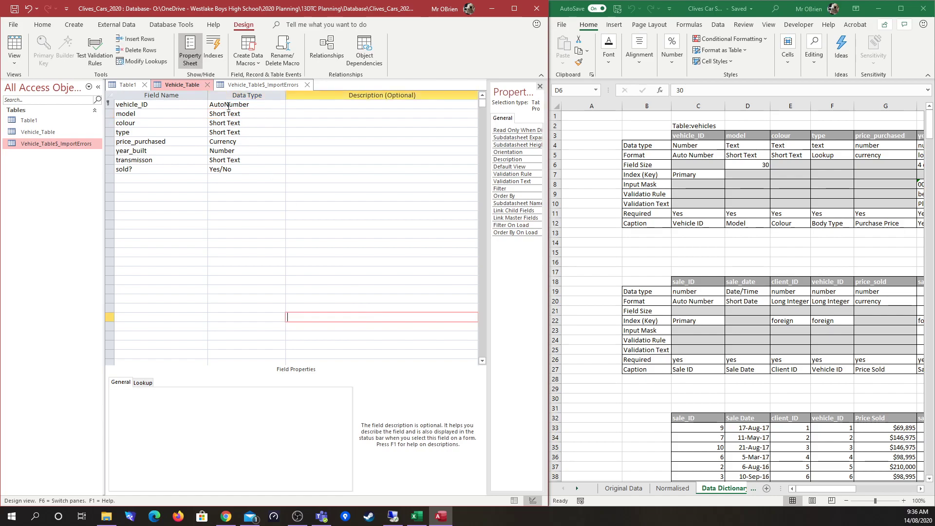
# Step: Set the vehicle_ID field's caption to Vehicle ID
pyautogui.click(228, 105)
pyautogui.click(186, 413)
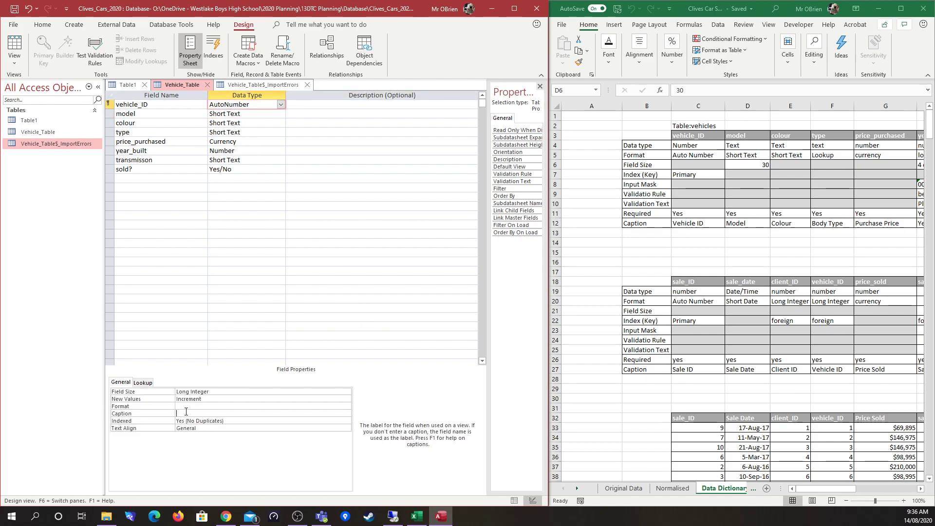
pyautogui.write('Vehicle ID')
pyautogui.click(198, 415)
pyautogui.click(162, 117)
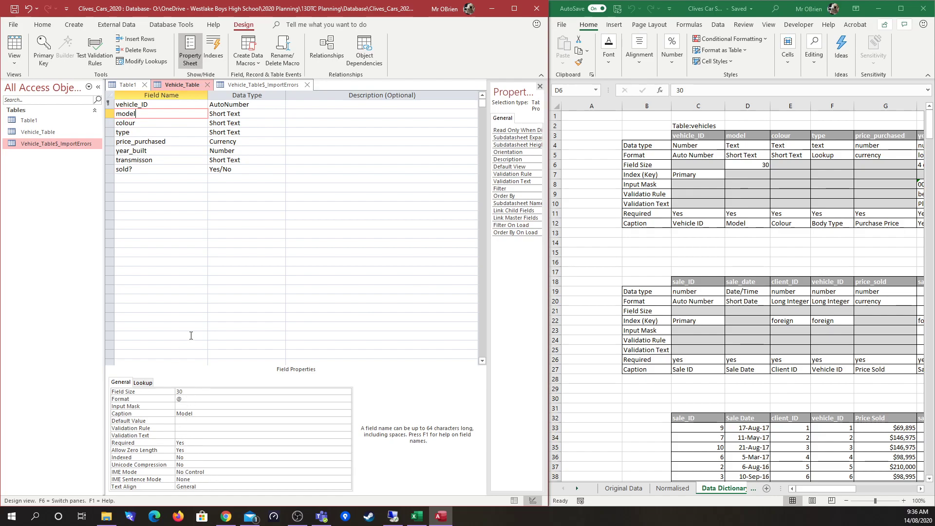
# Step: Enter a field size of 20 for colour in cell E6 of the workbook's Data Dictionary sheet
pyautogui.click(186, 123)
pyautogui.click(245, 120)
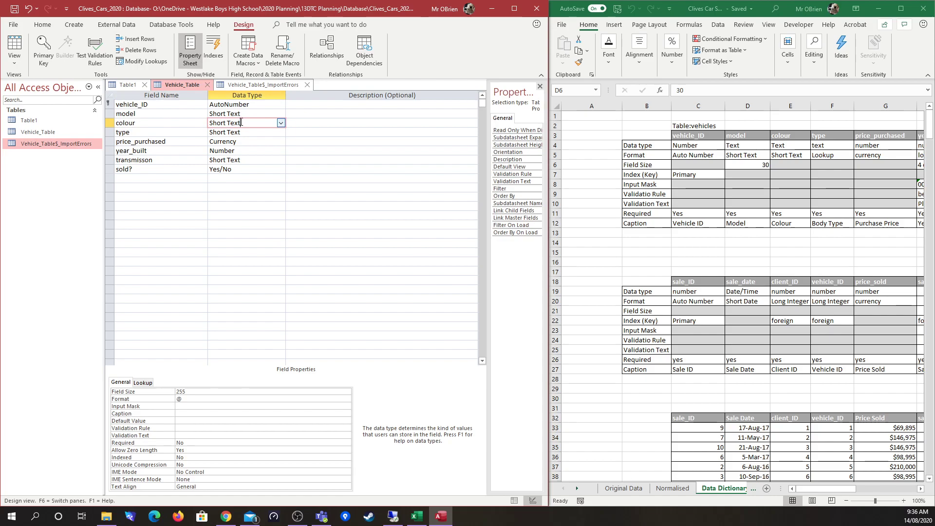
pyautogui.click(787, 167)
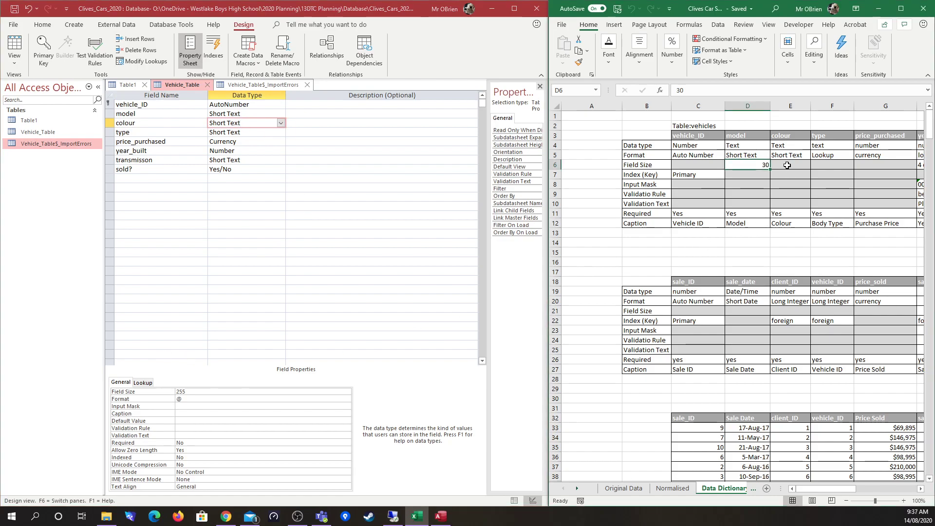
pyautogui.click(787, 165)
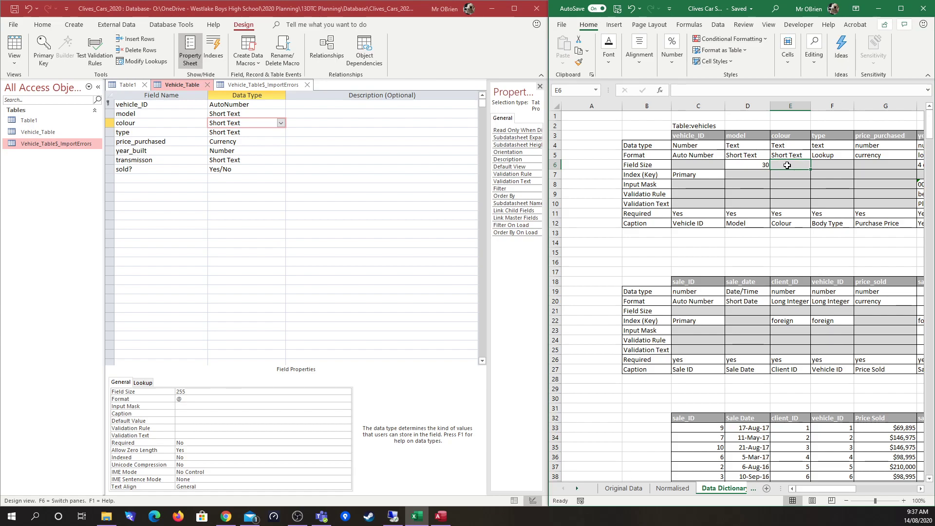
pyautogui.write('20')
pyautogui.press('Return')
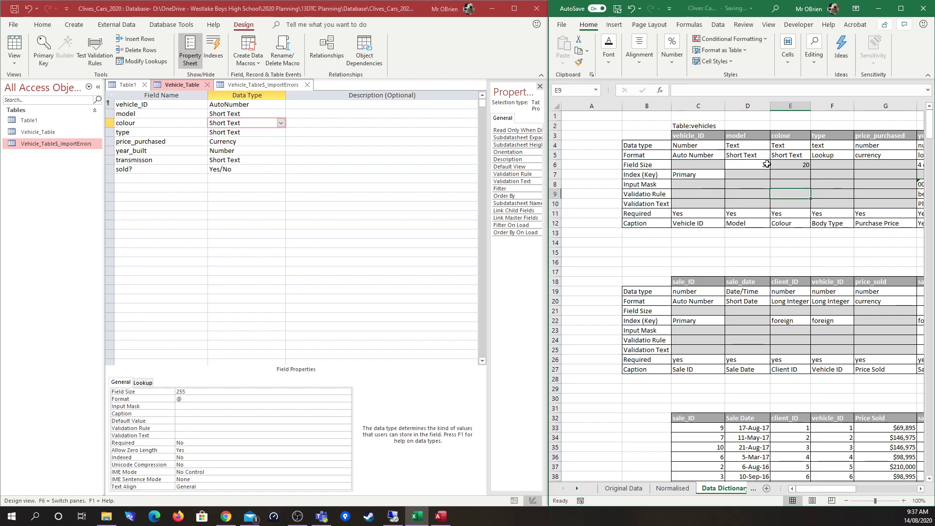
pyautogui.click(748, 165)
pyautogui.click(789, 165)
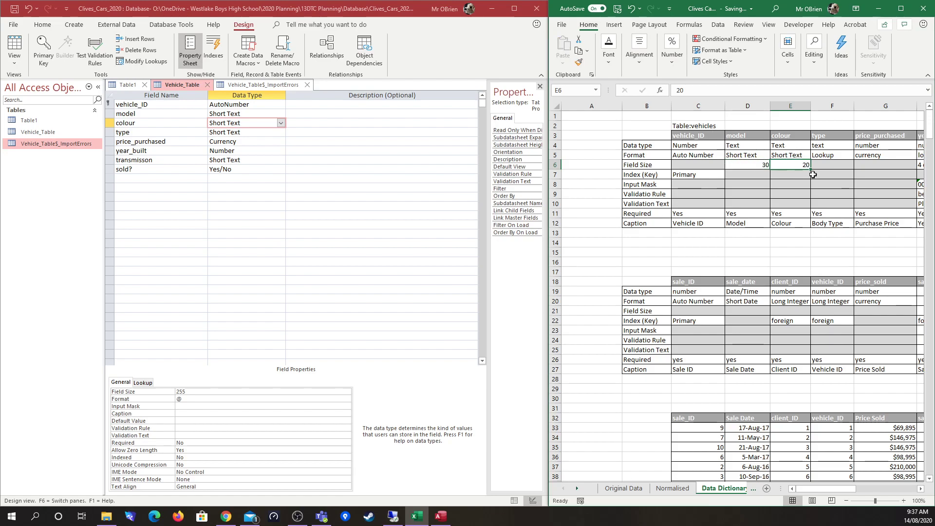
# Step: Set the colour field's size to 20 in the Vehicle_Table design
pyautogui.click(182, 392)
pyautogui.doubleClick(186, 391)
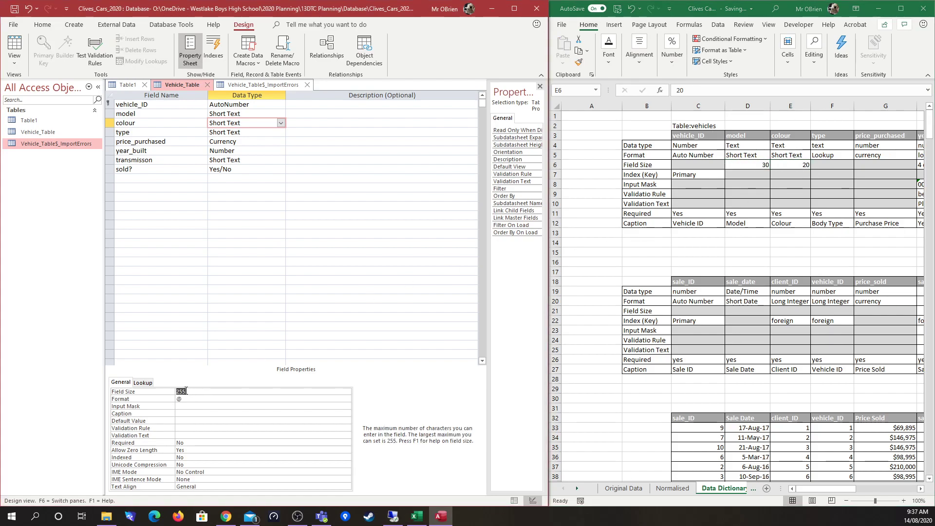
pyautogui.write('20')
# Step: Make the colour field required and set its caption to Colour
pyautogui.click(261, 448)
pyautogui.click(188, 441)
pyautogui.click(346, 443)
pyautogui.click(339, 450)
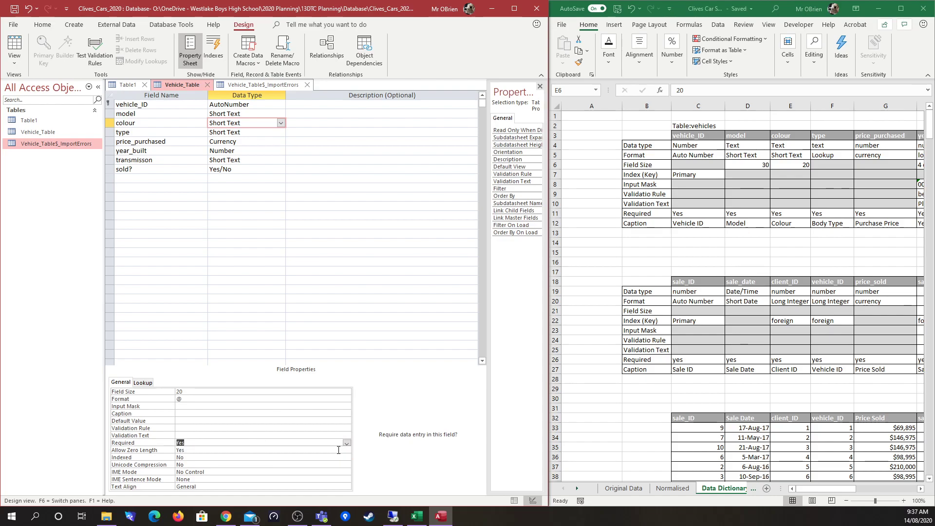
pyautogui.click(179, 414)
pyautogui.write('Colour')
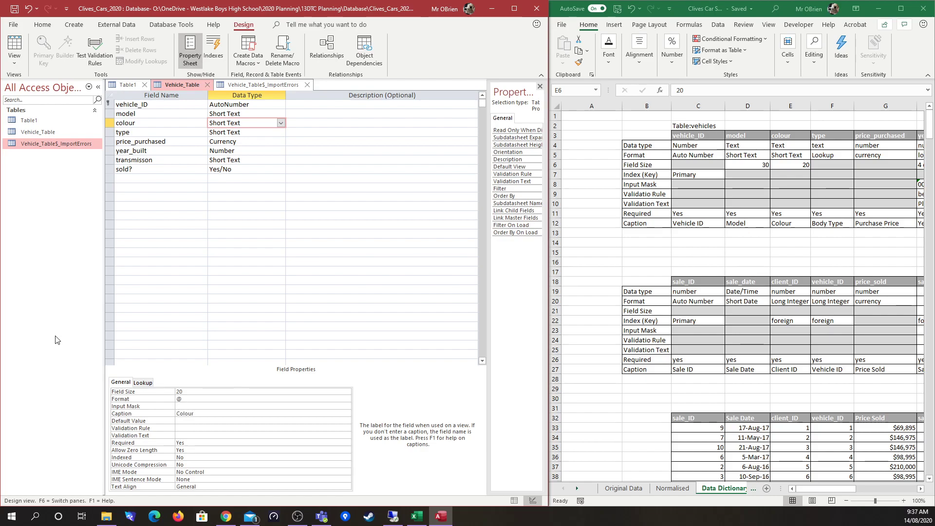
pyautogui.click(221, 442)
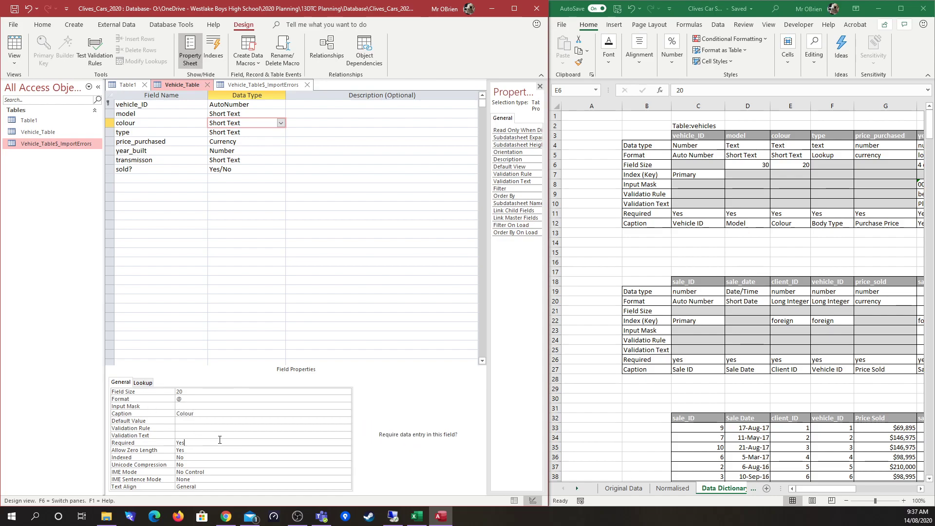
# Step: Start the Lookup Wizard for the type field and choose to type in the lookup values
pyautogui.click(272, 132)
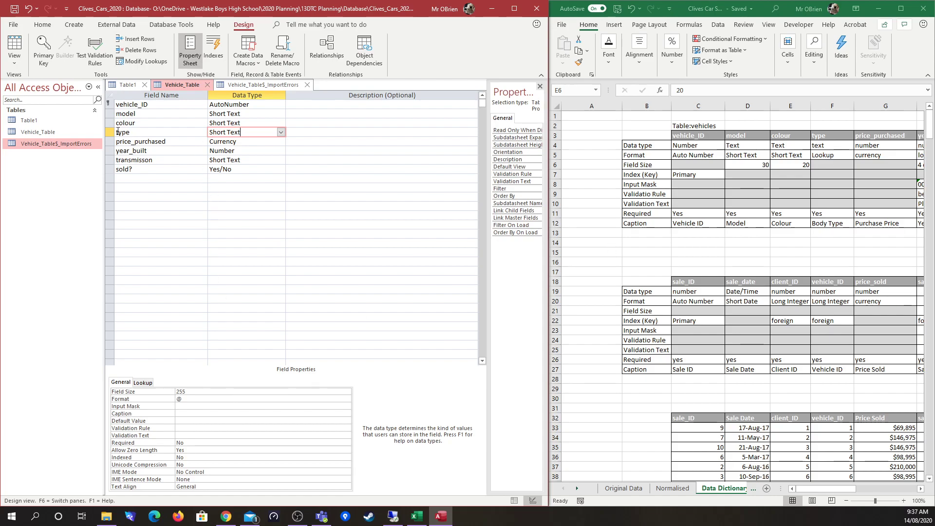
pyautogui.click(281, 132)
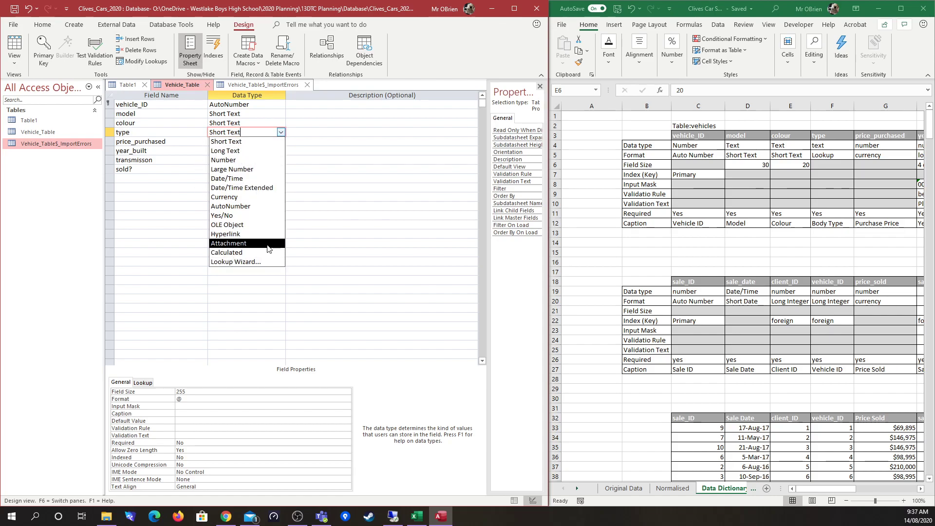
pyautogui.click(262, 262)
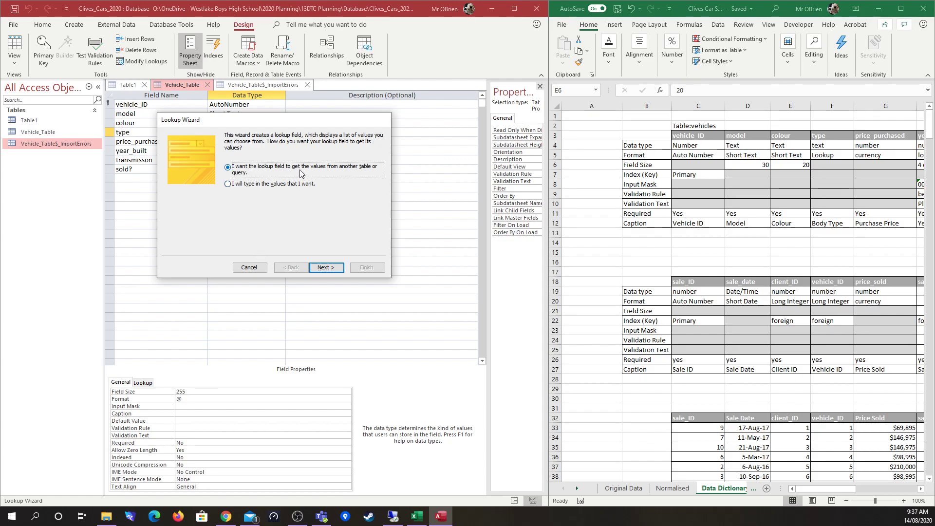
pyautogui.click(229, 184)
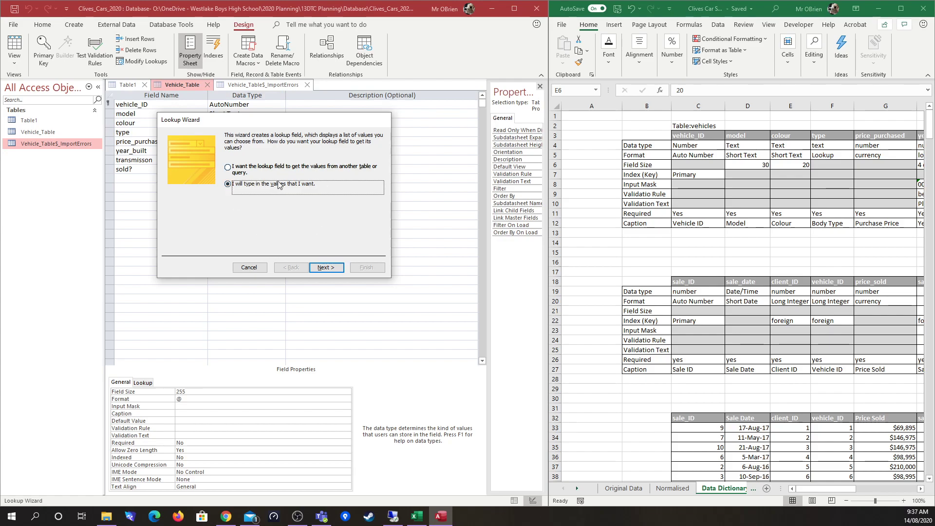
pyautogui.click(334, 268)
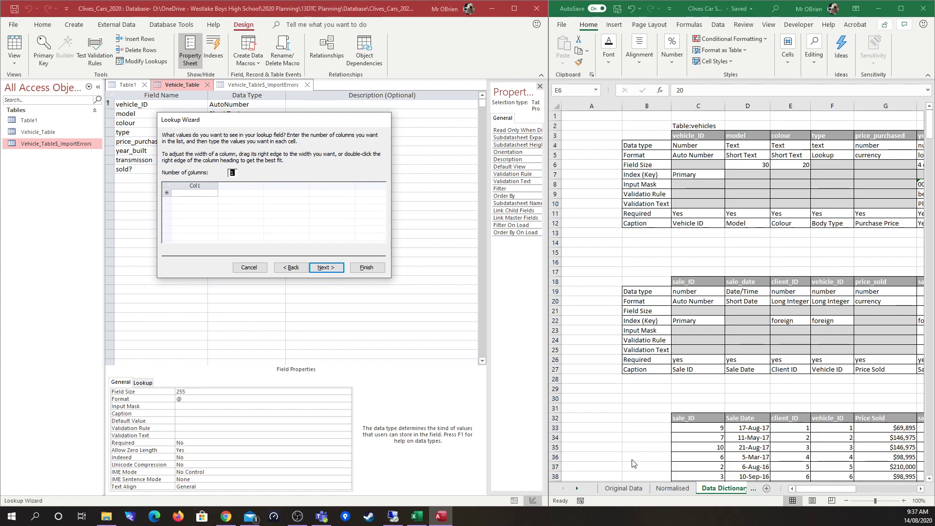
# Step: Copy Coupe from the Type column of the workbook's Original Data sheet into the first row of the lookup list
pyautogui.click(638, 490)
pyautogui.click(638, 490)
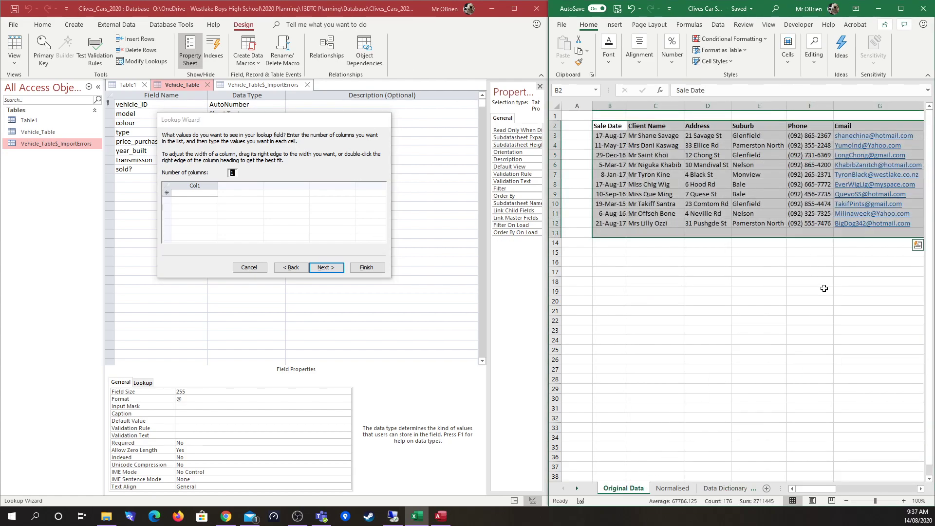
pyautogui.moveTo(808, 490); pyautogui.dragTo(866, 484)
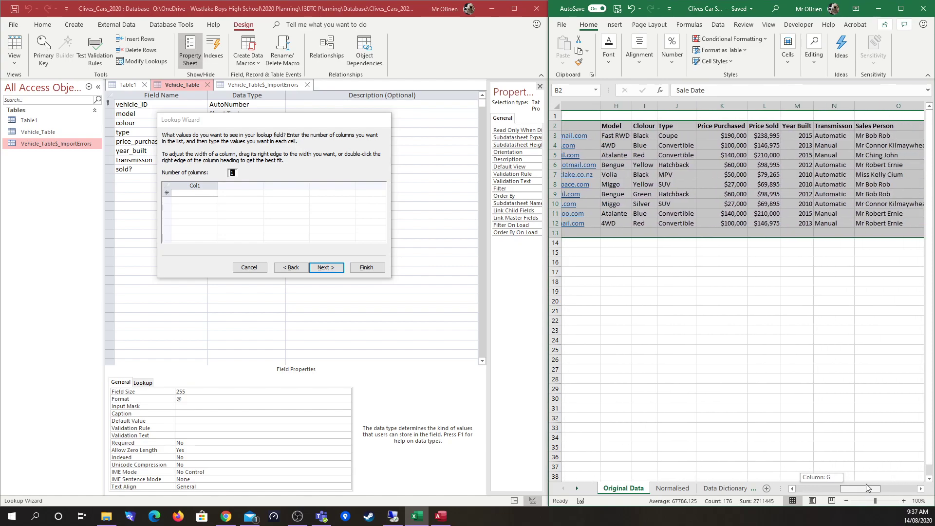
pyautogui.click(656, 289)
pyautogui.click(642, 136)
pyautogui.hotkey('ctrl', 'c')
pyautogui.click(208, 193)
pyautogui.hotkey('ctrl', 'v')
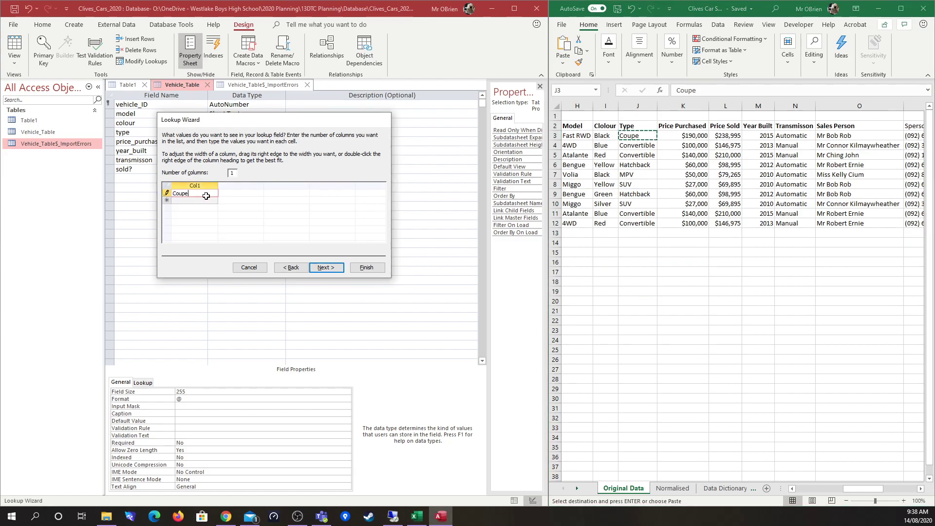
# Step: Copy Convertible and Hatchback from the Type column of the Original Data sheet into the second and third rows of the lookup list
pyautogui.click(639, 145)
pyautogui.hotkey('ctrl', 'c')
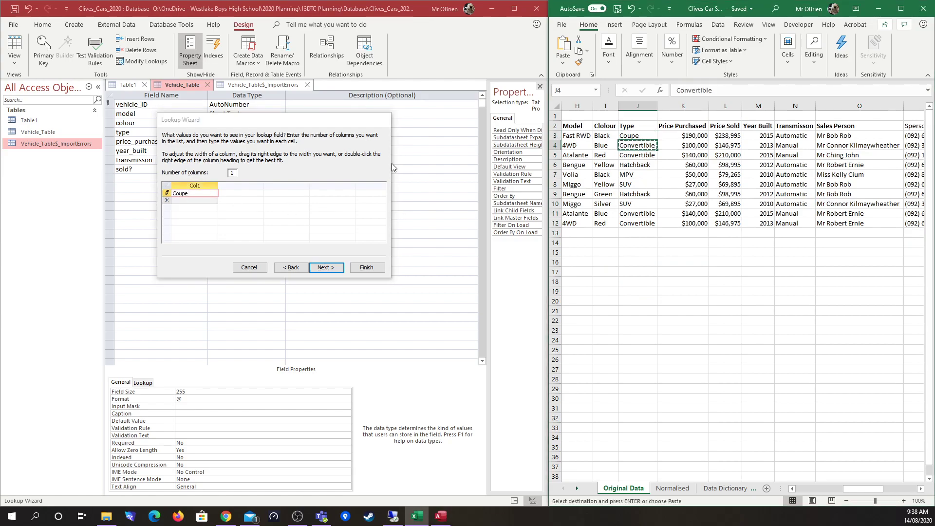
pyautogui.click(204, 201)
pyautogui.hotkey('ctrl', 'v')
pyautogui.doubleClick(635, 145)
pyautogui.click(636, 164)
pyautogui.hotkey('ctrl', 'c')
pyautogui.click(213, 208)
pyautogui.hotkey('ctrl', 'v')
# Step: Copy MPV and SUV from the workbook's Type column into the fourth and fifth rows of the lookup list
pyautogui.click(639, 165)
pyautogui.click(642, 174)
pyautogui.hotkey('ctrl', 'c')
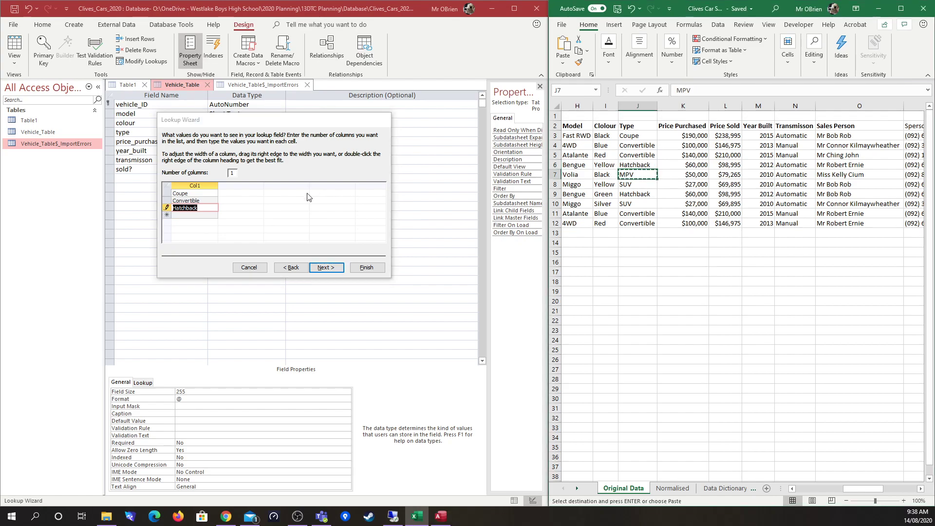
pyautogui.click(196, 216)
pyautogui.hotkey('ctrl', 'v')
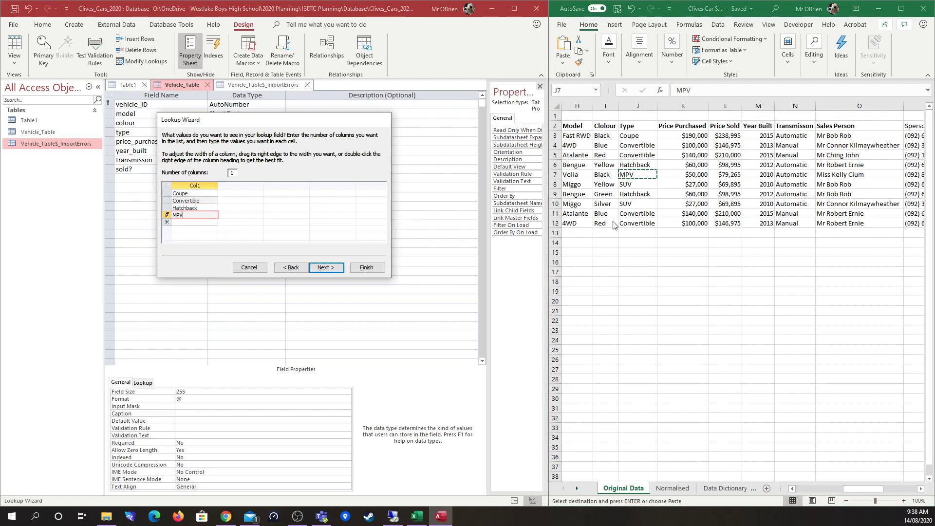
pyautogui.doubleClick(637, 175)
pyautogui.click(637, 184)
pyautogui.hotkey('ctrl', 'c')
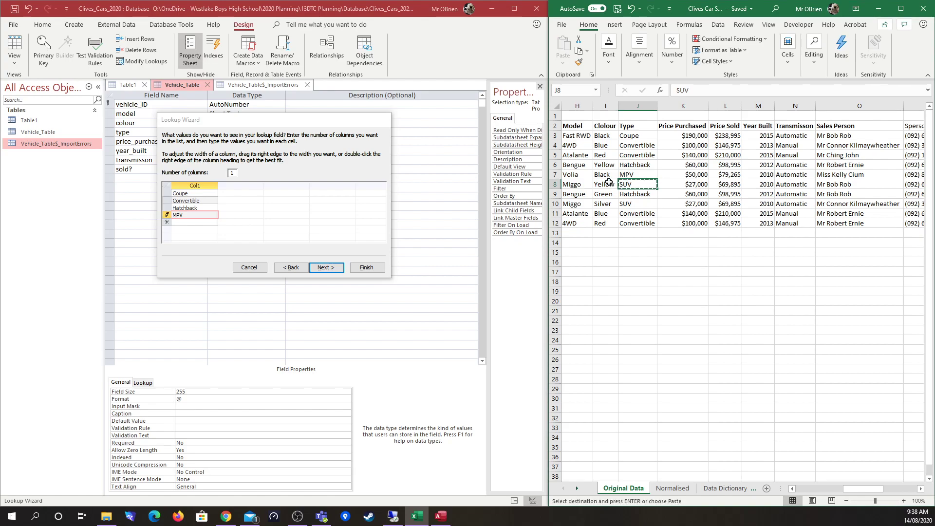
pyautogui.click(214, 224)
pyautogui.hotkey('ctrl', 'v')
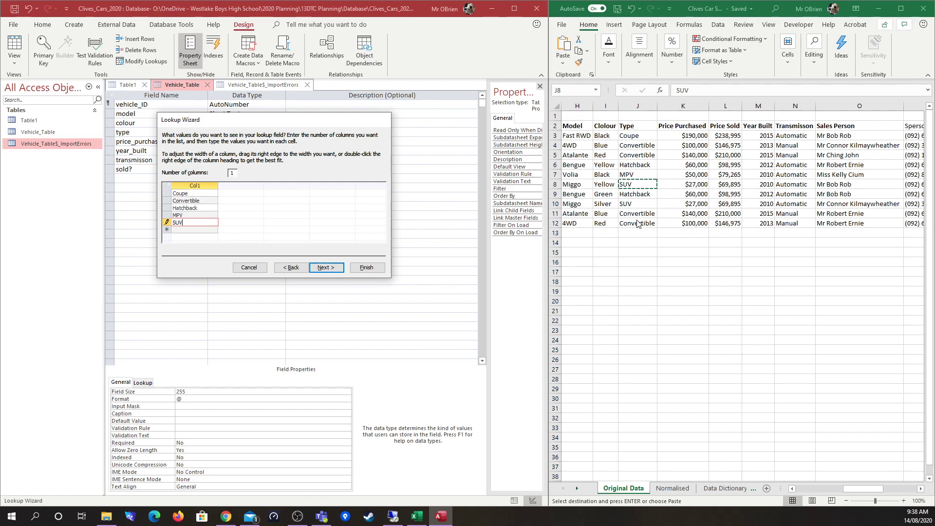
# Step: Add filters to the header row of the Original Data sheet and sort the Type column from A to Z
pyautogui.click(651, 265)
pyautogui.click(554, 127)
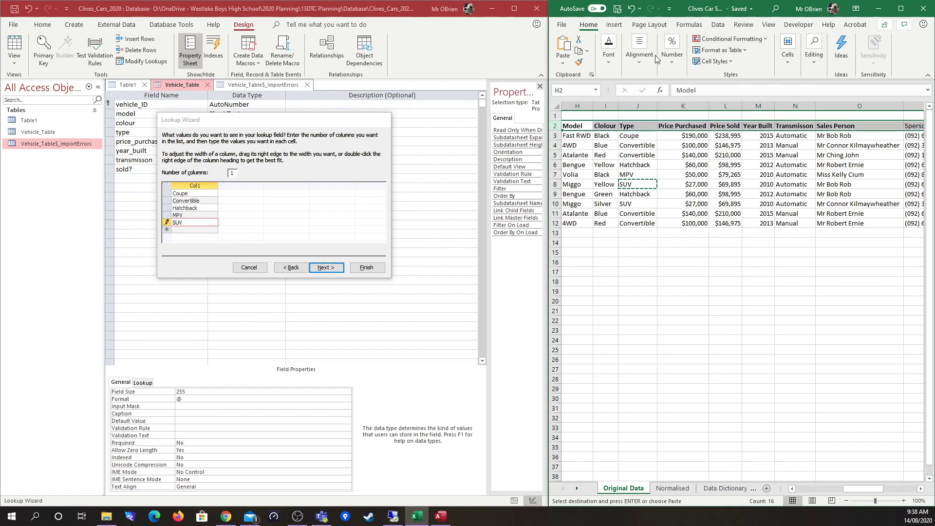
pyautogui.click(718, 24)
pyautogui.click(782, 48)
pyautogui.click(652, 125)
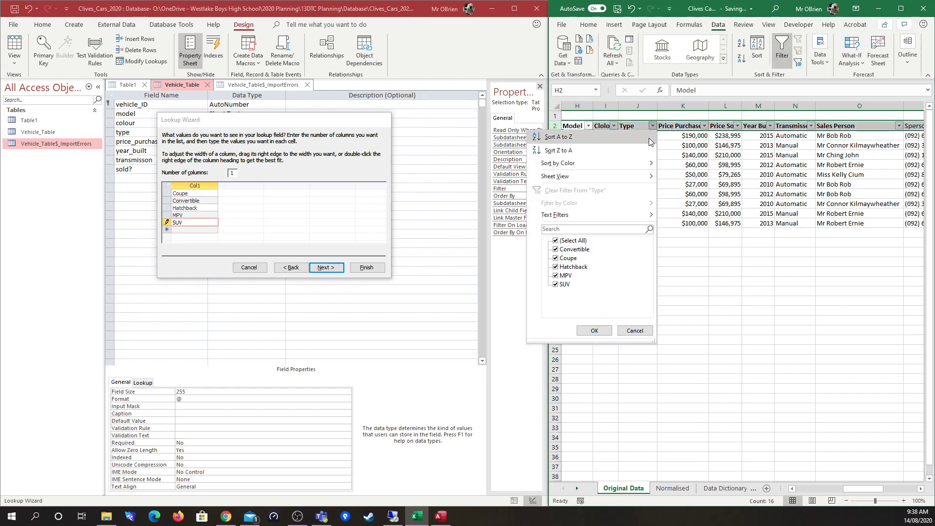
pyautogui.click(653, 139)
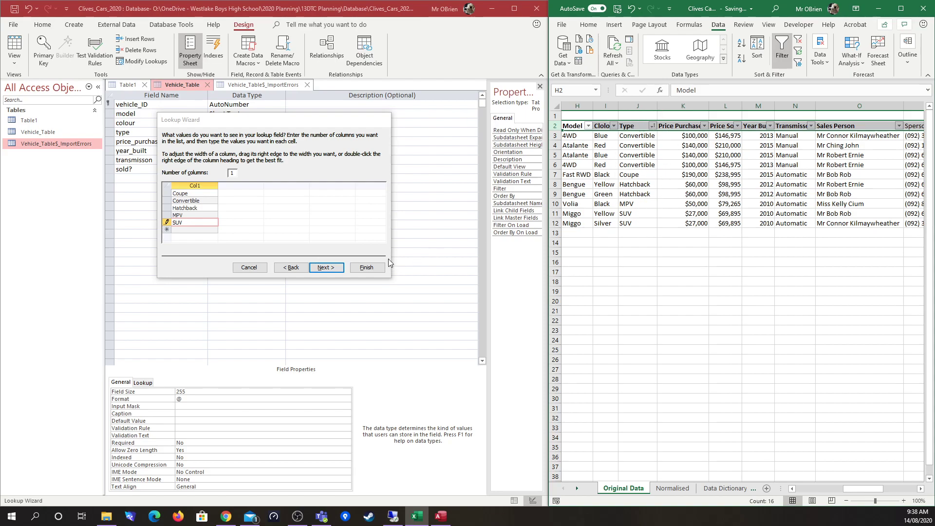
# Step: Complete the Lookup Wizard for the type field, keeping type as its label and leaving the data type as Short Text
pyautogui.click(326, 267)
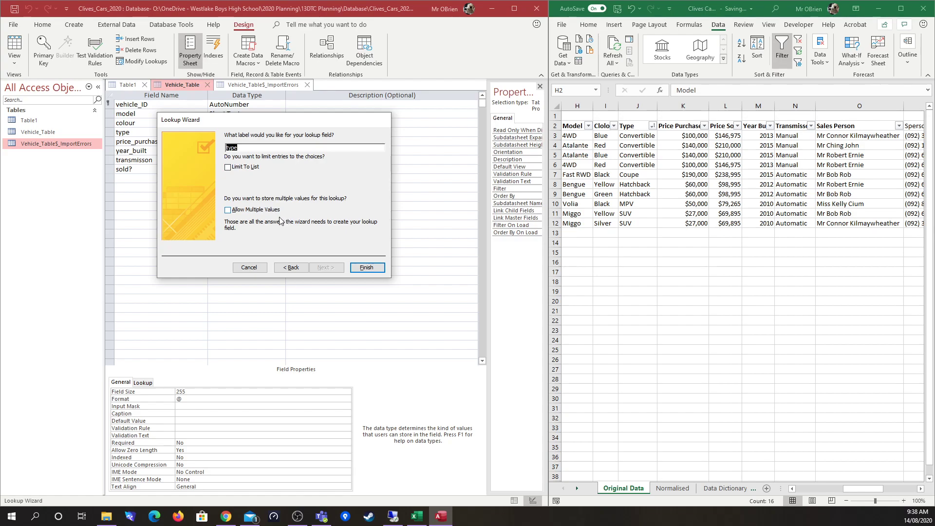
pyautogui.click(367, 268)
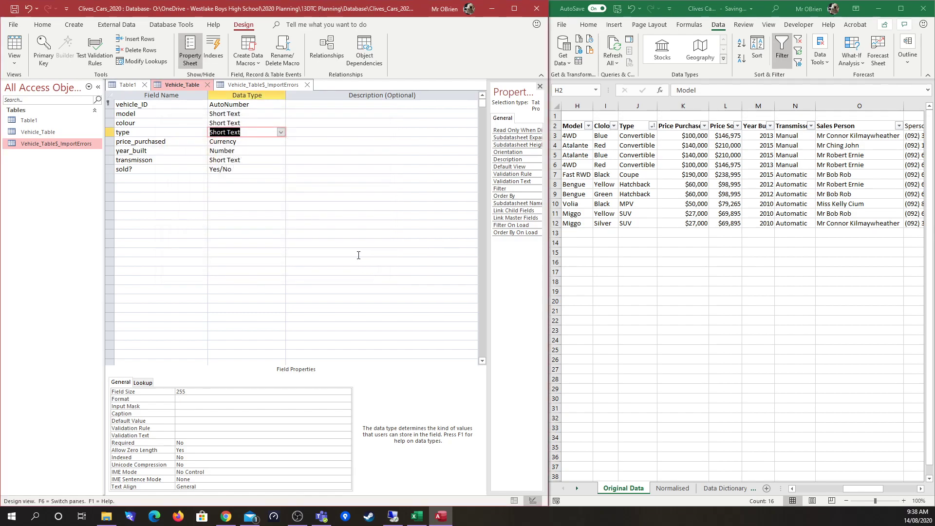
pyautogui.click(281, 133)
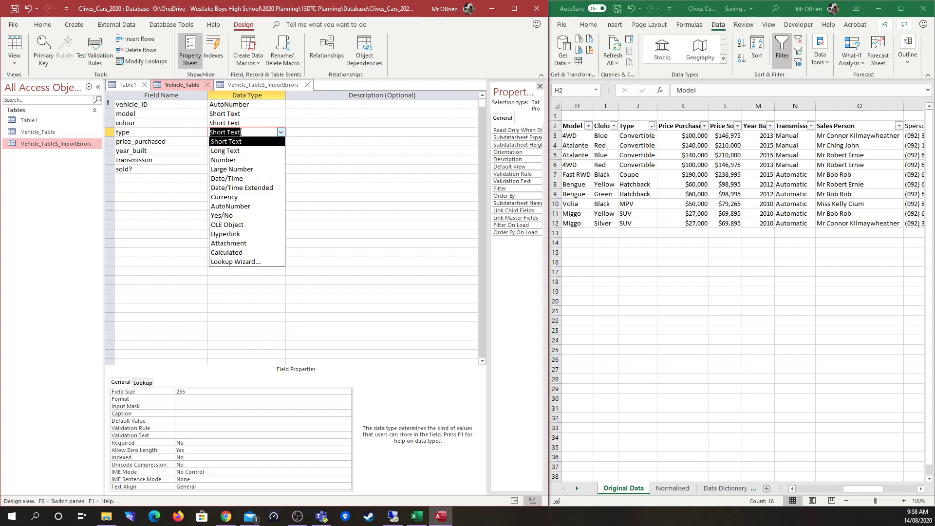
pyautogui.click(351, 186)
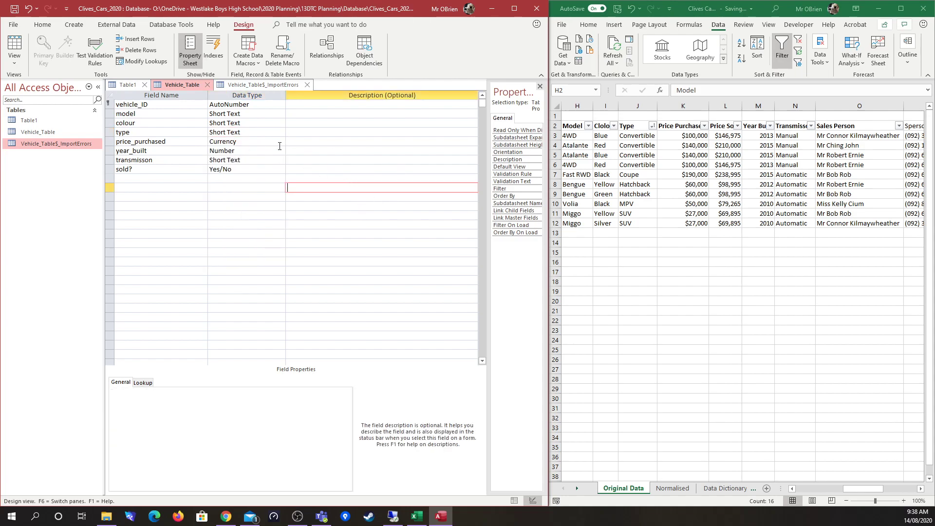
# Step: Set the type field's size to 20 and make the field required
pyautogui.click(245, 133)
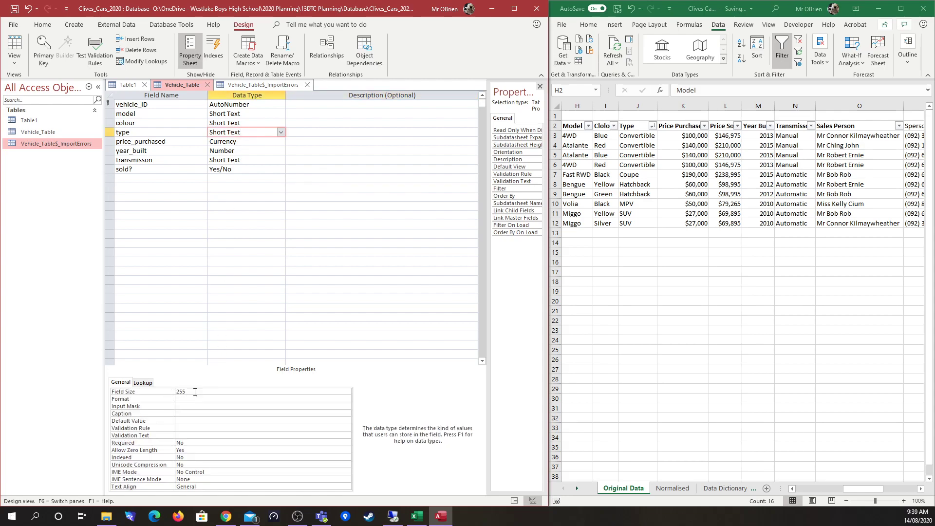
pyautogui.moveTo(193, 391); pyautogui.dragTo(172, 390)
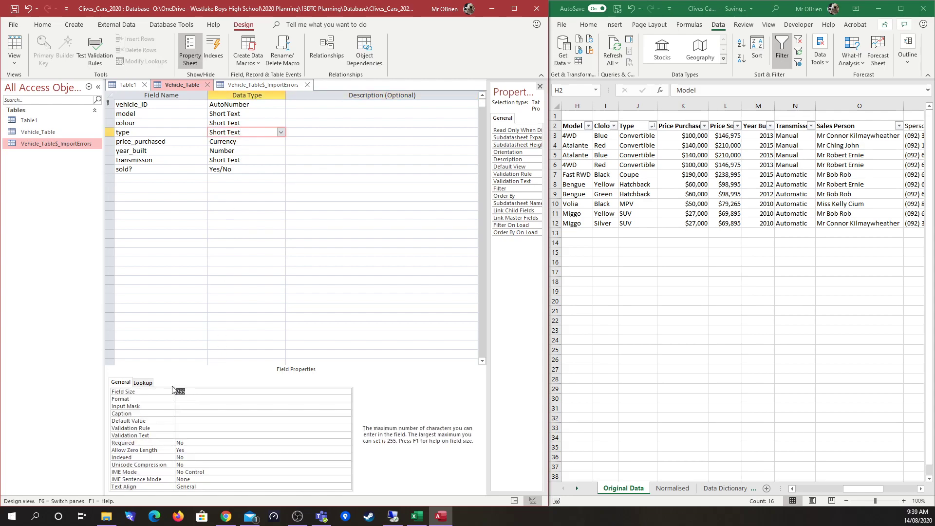
pyautogui.click(221, 430)
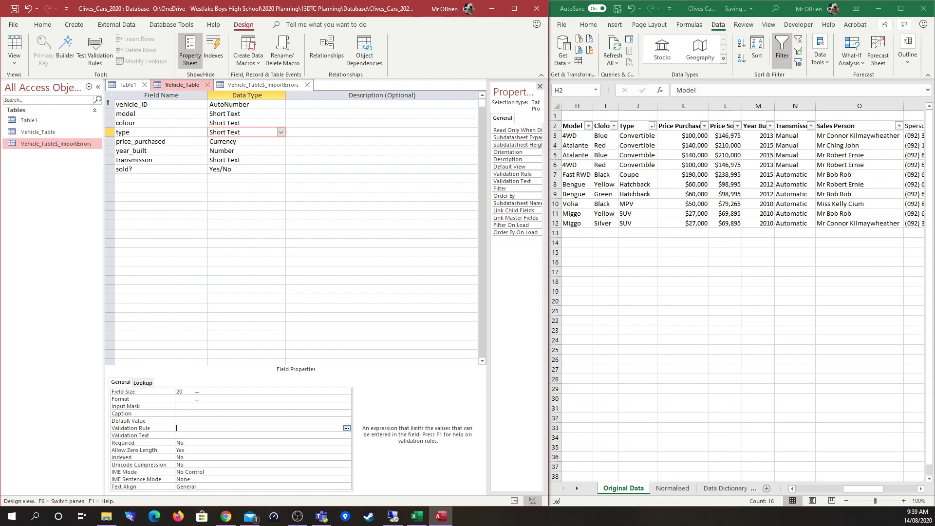
pyautogui.click(306, 446)
pyautogui.click(347, 444)
pyautogui.click(214, 450)
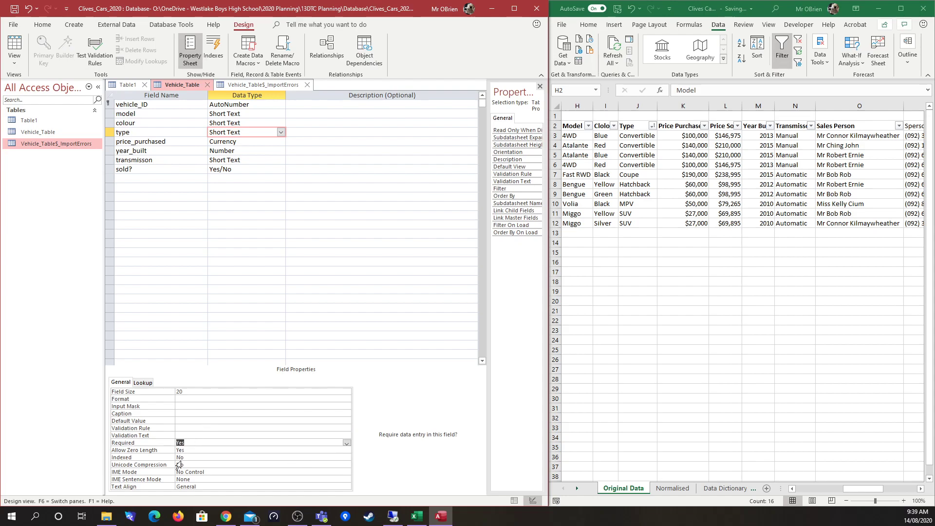
# Step: Set the caption of the price_purchased field to Price Purchased
pyautogui.click(267, 142)
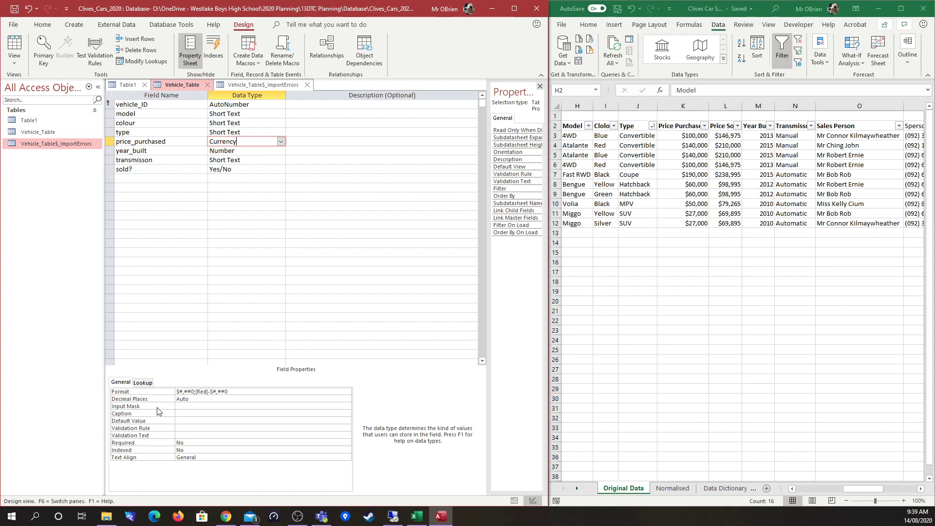
pyautogui.click(182, 413)
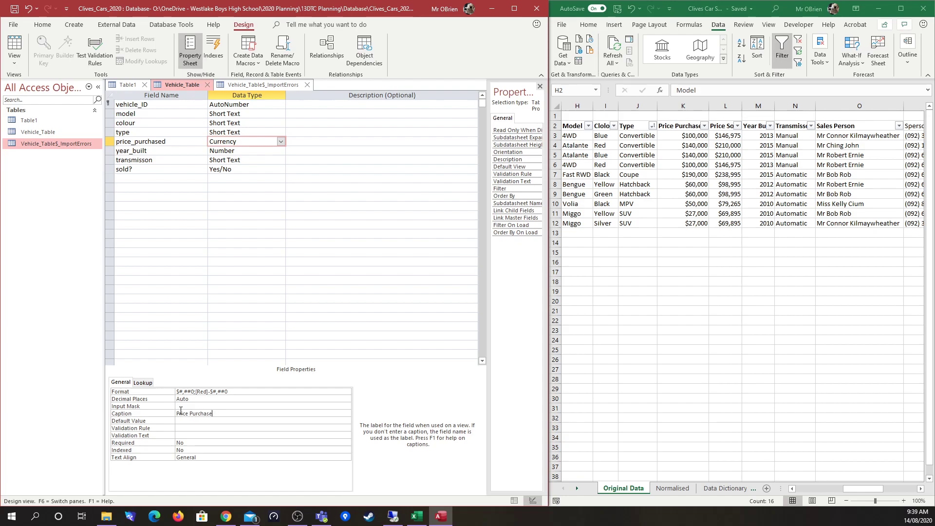
pyautogui.click(226, 443)
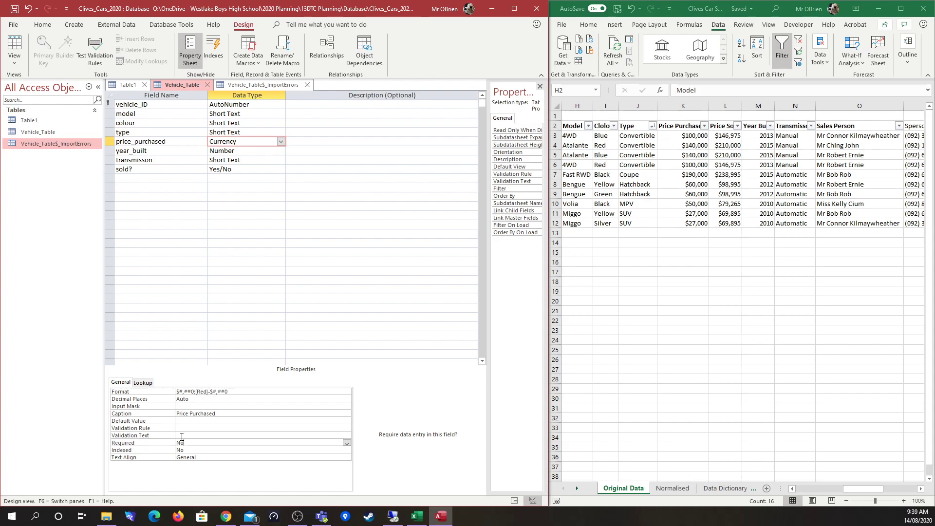
# Step: Consult the year_built column on the workbook's Data Dictionary sheet and set the year_built field's decimal places to 0
pyautogui.click(725, 488)
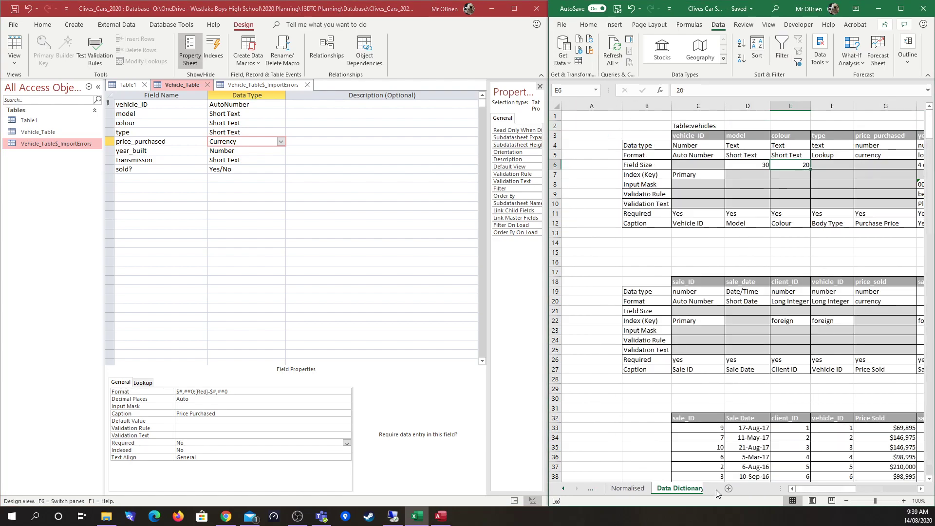
pyautogui.moveTo(827, 489); pyautogui.dragTo(857, 487)
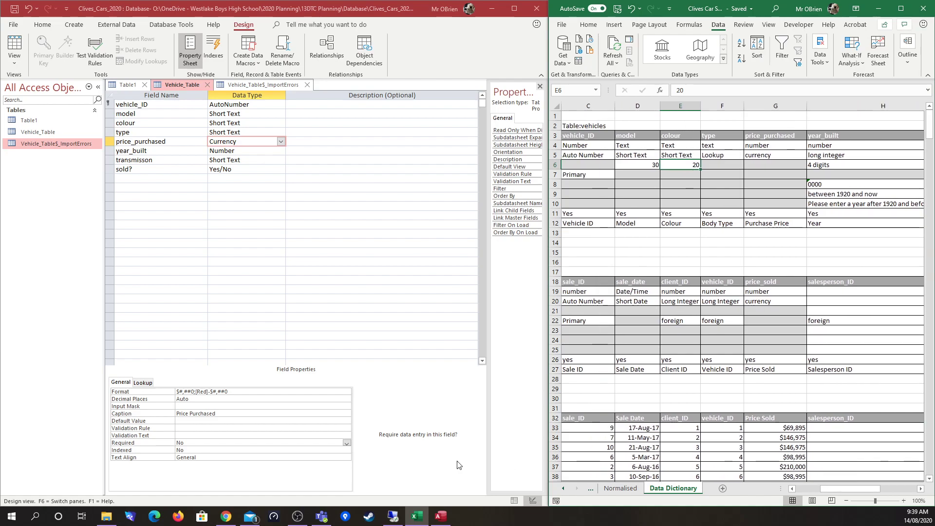
pyautogui.click(134, 152)
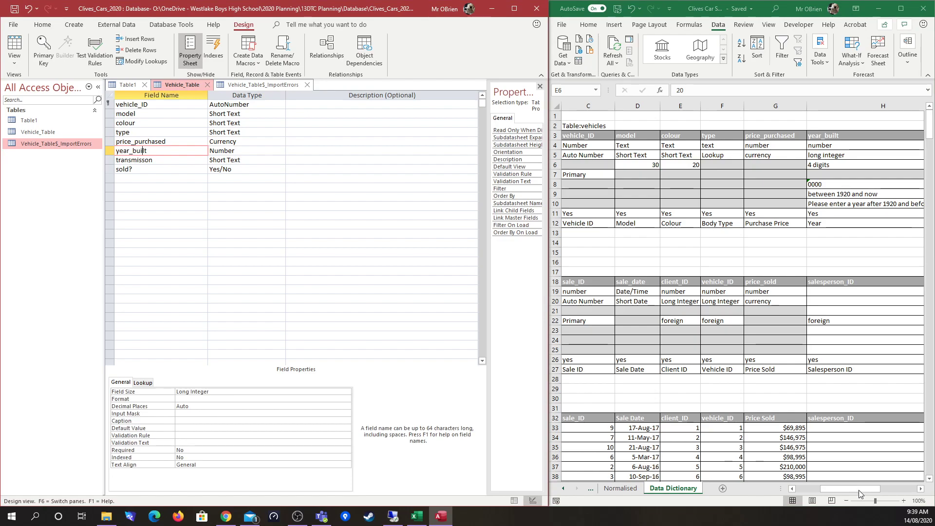
pyautogui.moveTo(883, 490); pyautogui.dragTo(906, 491)
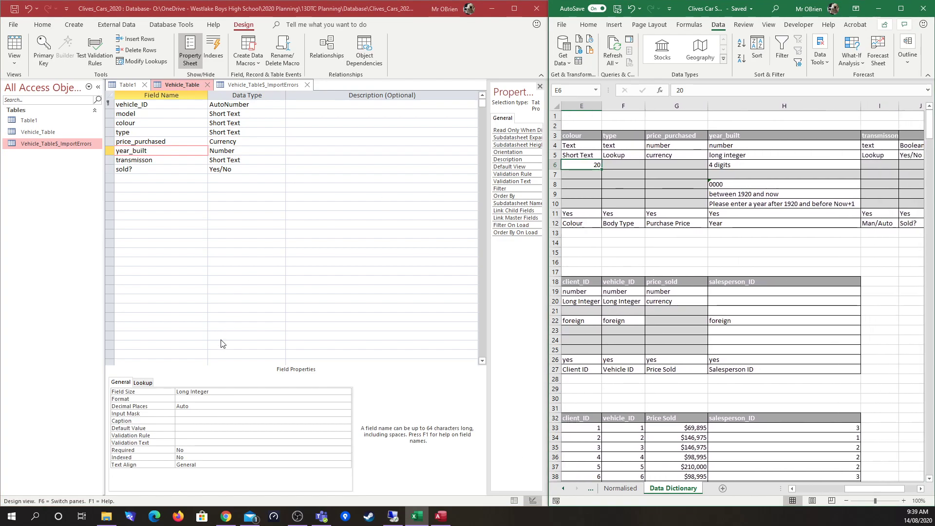
pyautogui.click(728, 155)
pyautogui.click(243, 399)
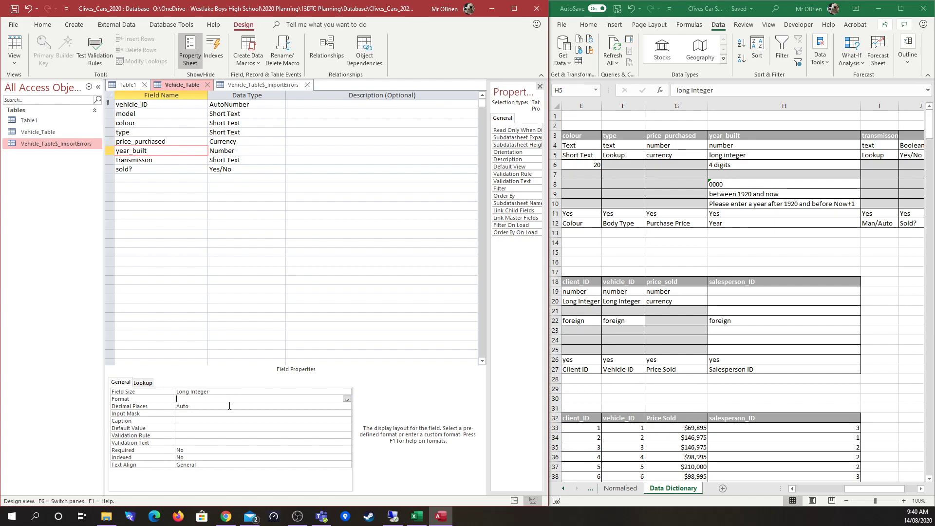
pyautogui.click(345, 406)
pyautogui.click(347, 407)
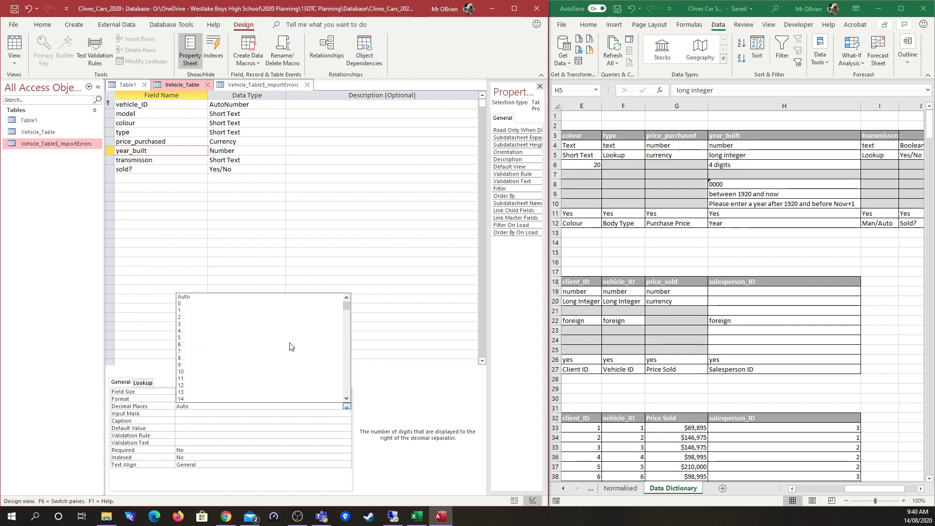
pyautogui.click(244, 303)
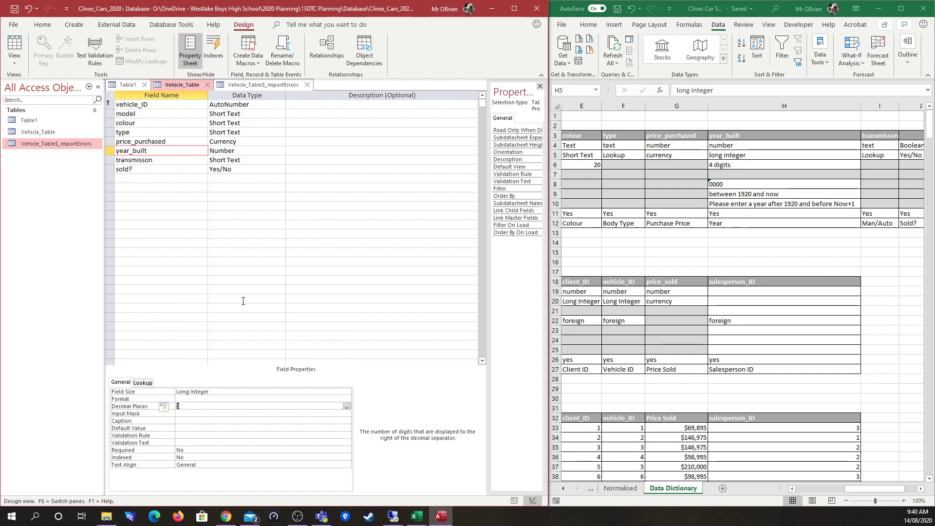
# Step: Give the year_built field the input mask #### and the caption Year Built
pyautogui.click(291, 430)
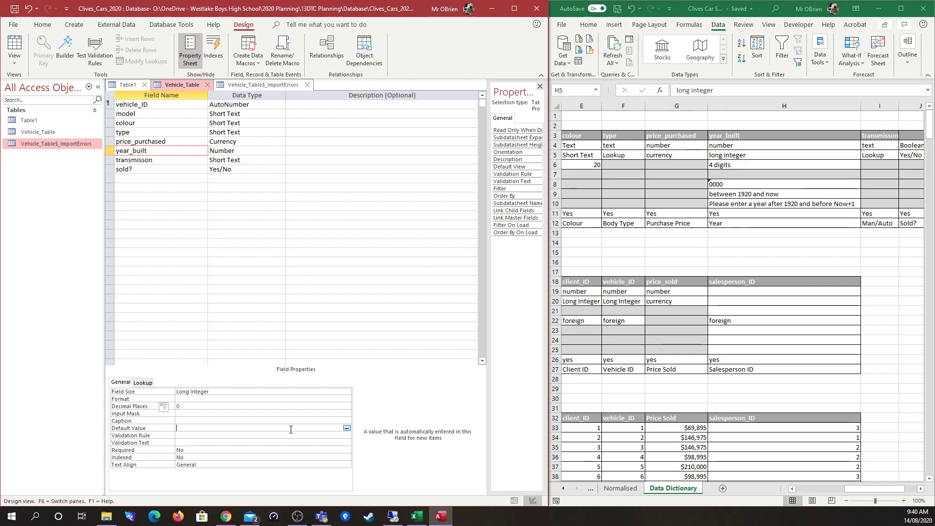
pyautogui.click(264, 412)
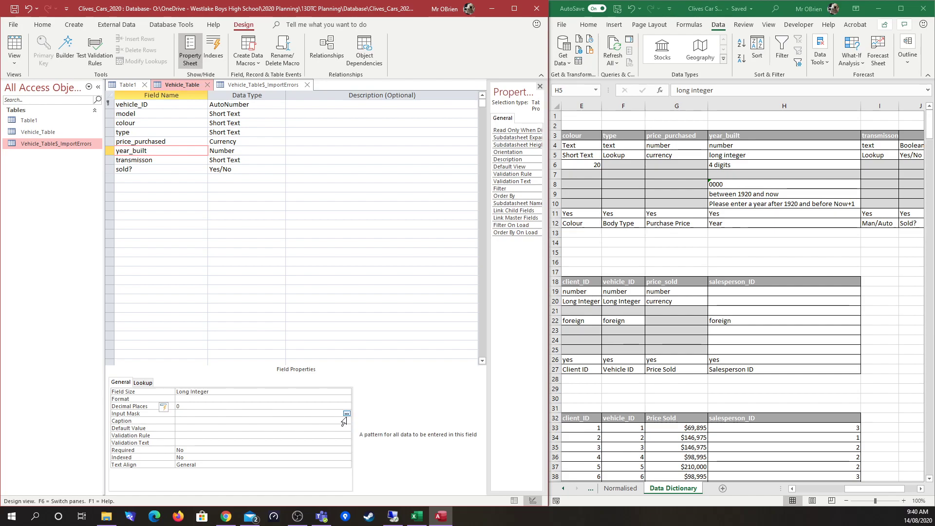
pyautogui.write('####')
pyautogui.click(274, 423)
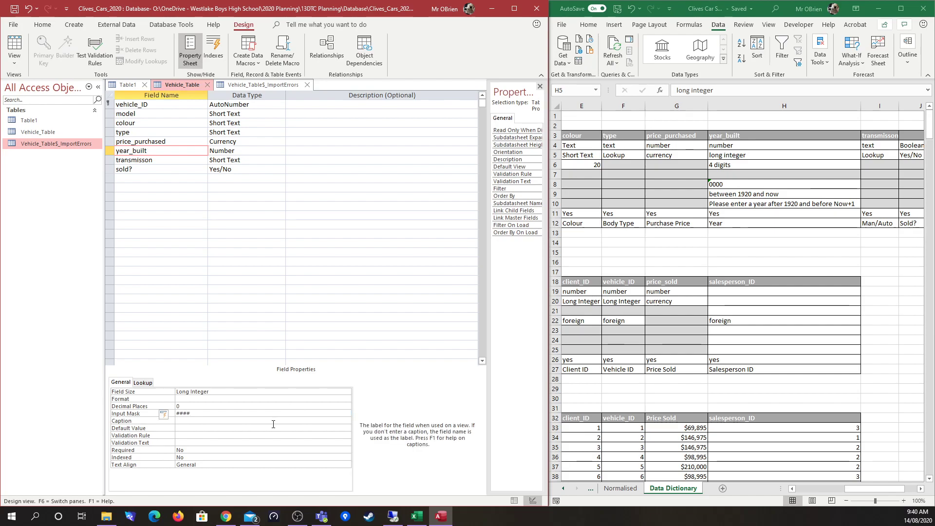
pyautogui.write('Year Built')
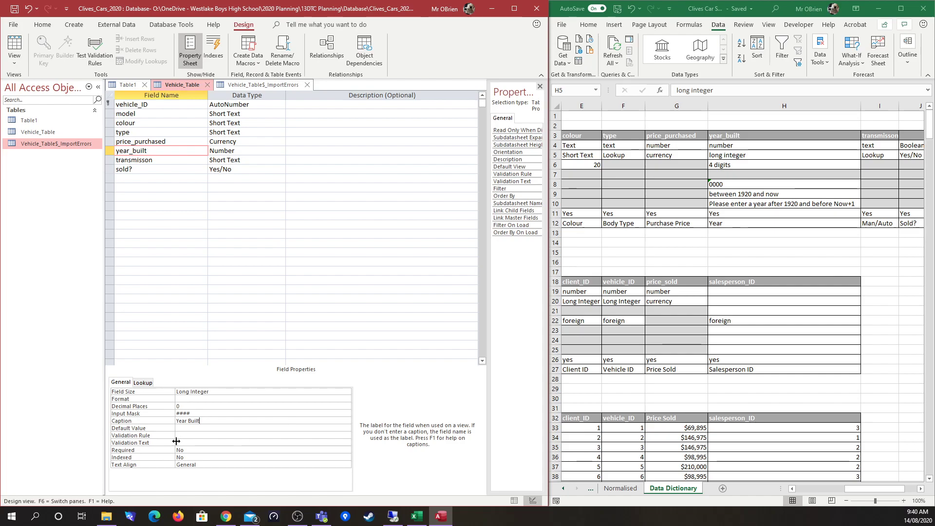
pyautogui.click(191, 435)
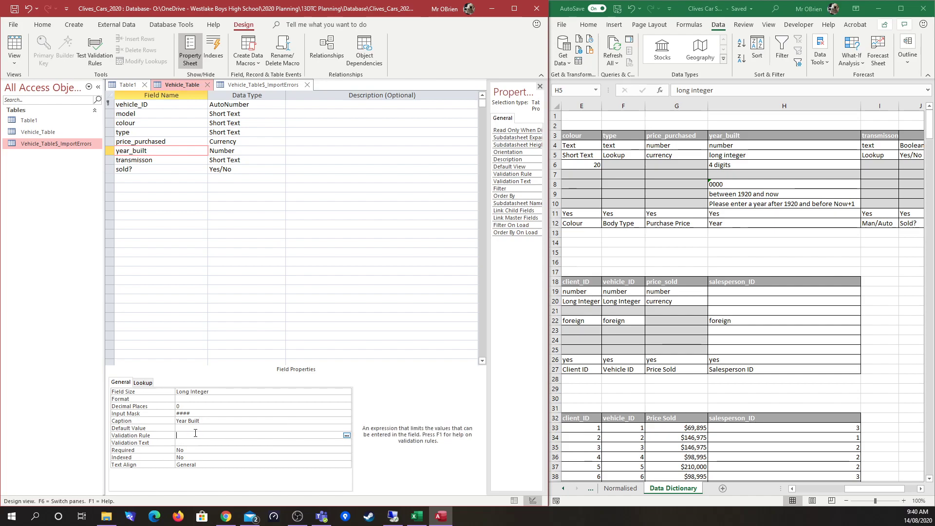
pyautogui.click(346, 436)
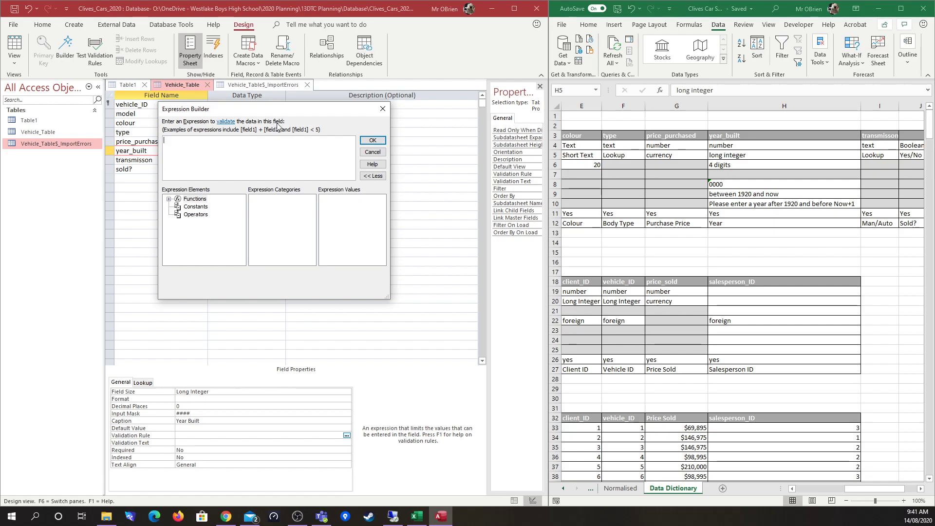
pyautogui.click(375, 154)
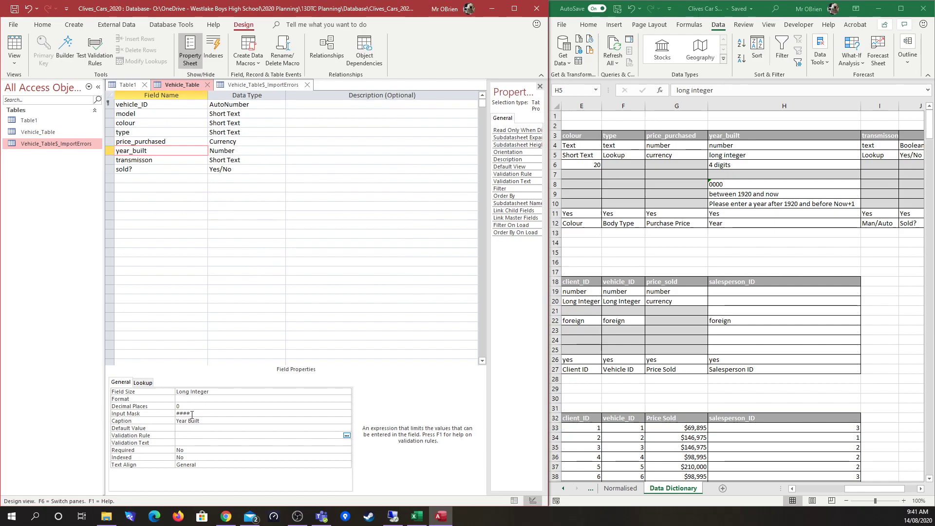
pyautogui.click(191, 414)
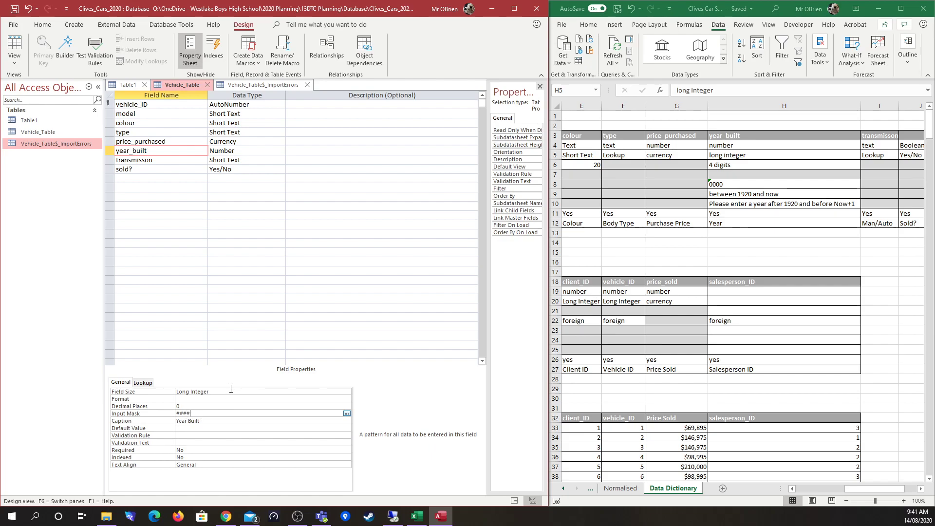
pyautogui.click(257, 427)
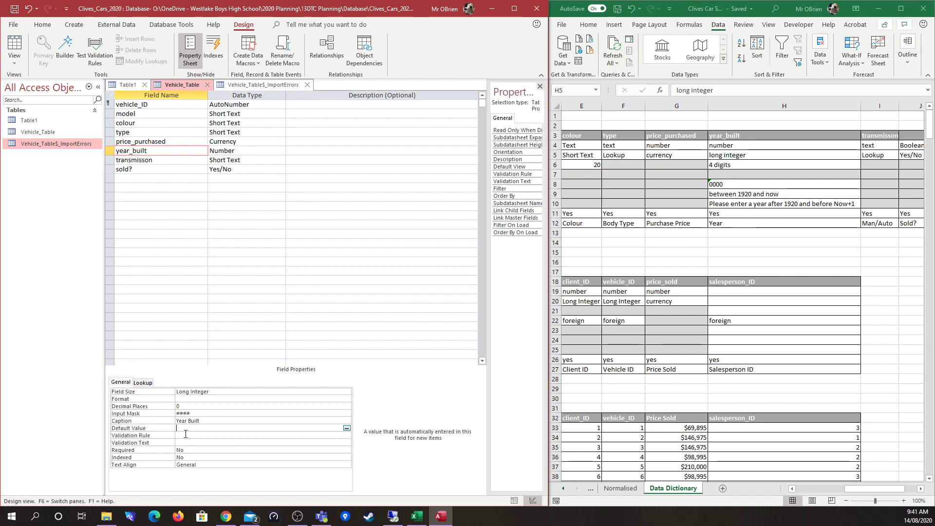
# Step: Start a lookup for the transmisson field with the Lookup Wizard, using a list of manually entered values
pyautogui.click(251, 160)
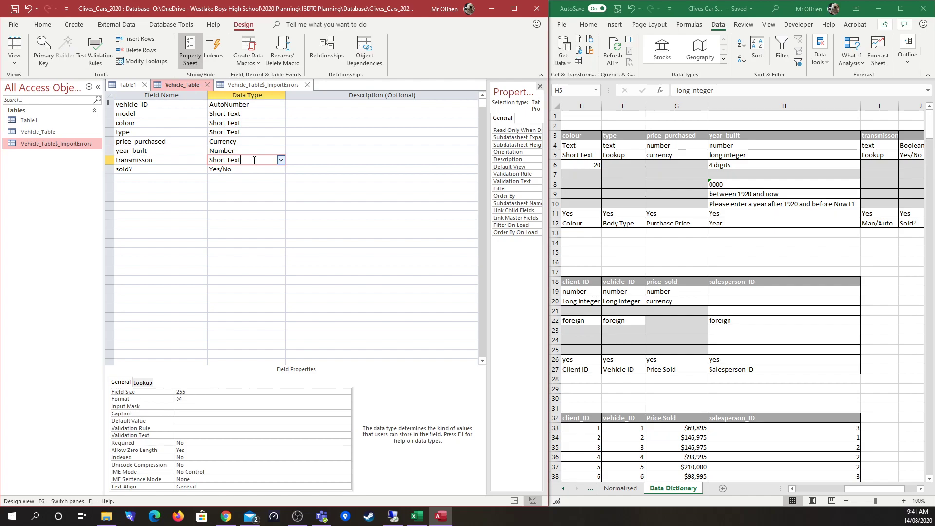
pyautogui.click(281, 160)
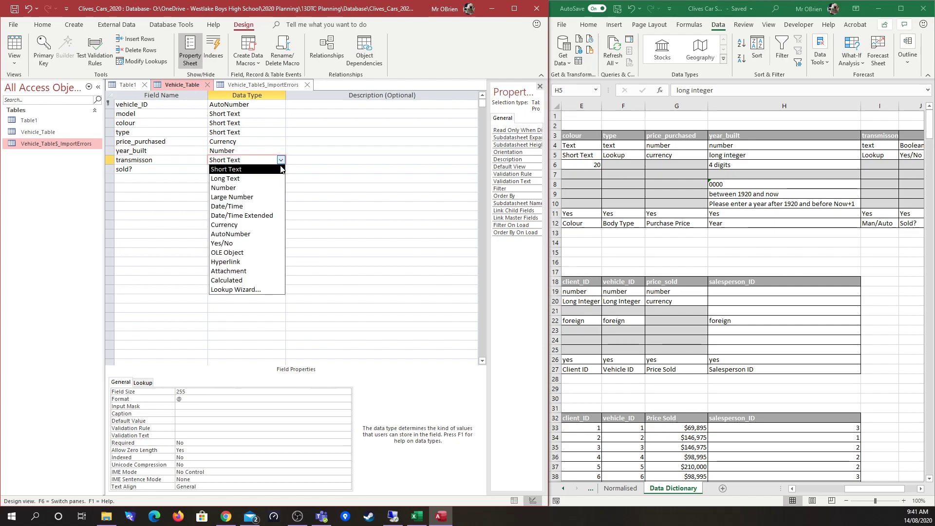
pyautogui.click(246, 290)
pyautogui.click(250, 186)
pyautogui.click(326, 267)
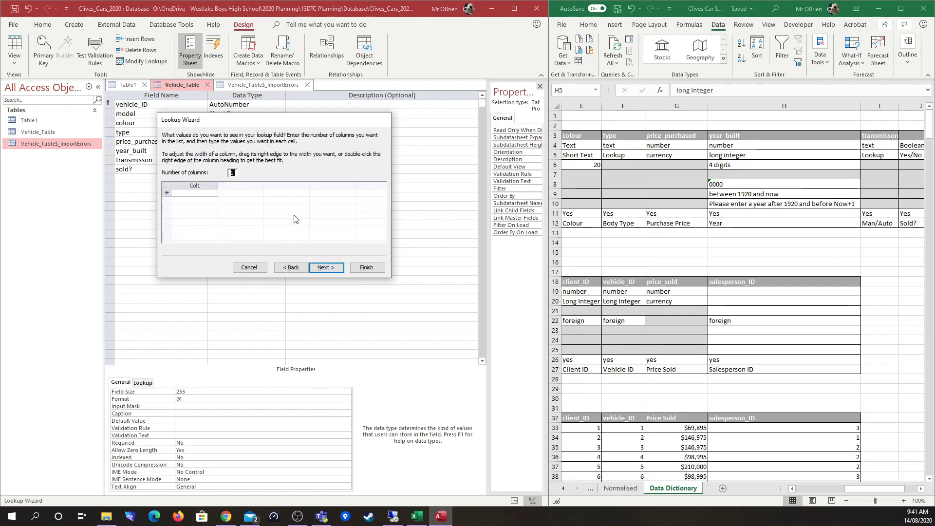
# Step: Enter Manual and Automatic as the lookup values in one column and finish the wizard, keeping the transmisson label
pyautogui.click(186, 194)
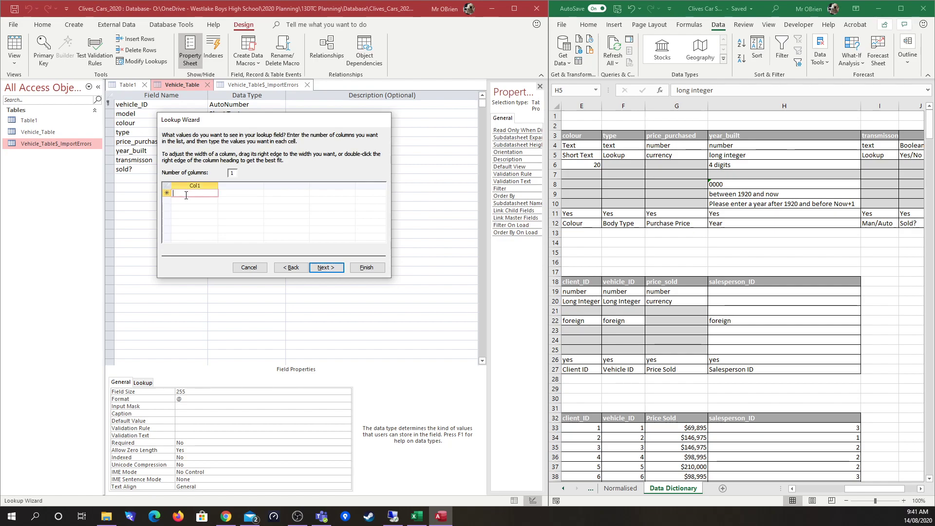
pyautogui.write('Manu')
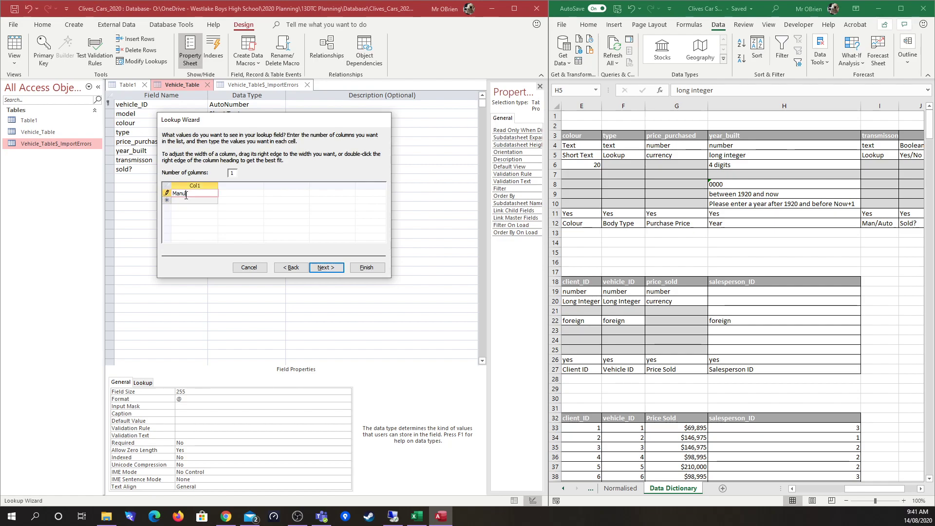
pyautogui.write('al')
pyautogui.press('Return')
pyautogui.write('Automa')
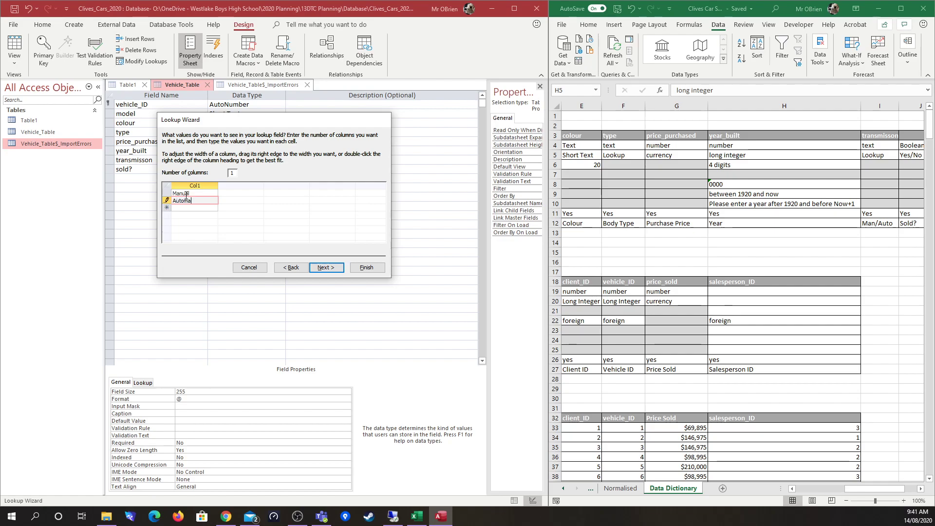
pyautogui.write('tic')
pyautogui.click(340, 269)
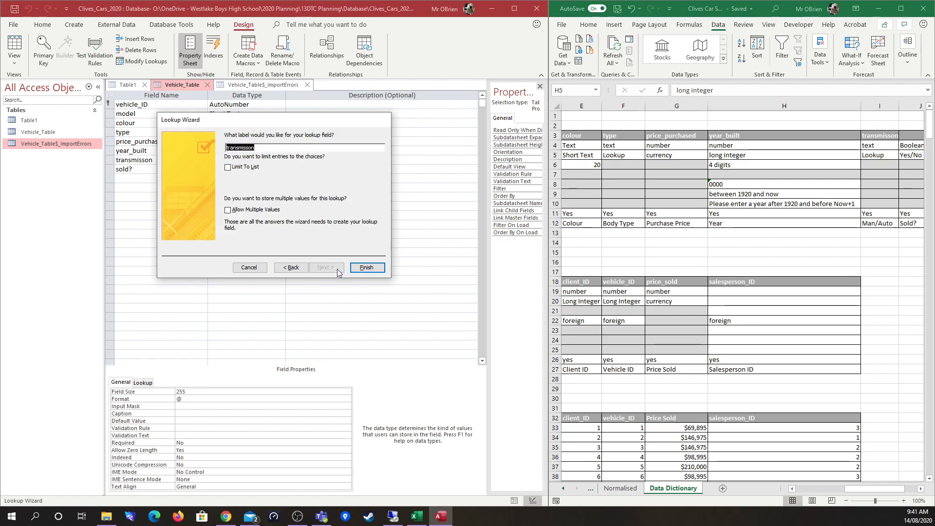
pyautogui.click(367, 268)
# Step: Consult the sold? column on the Data Dictionary sheet and set the sold? field's format to Yes/No
pyautogui.press('Down')
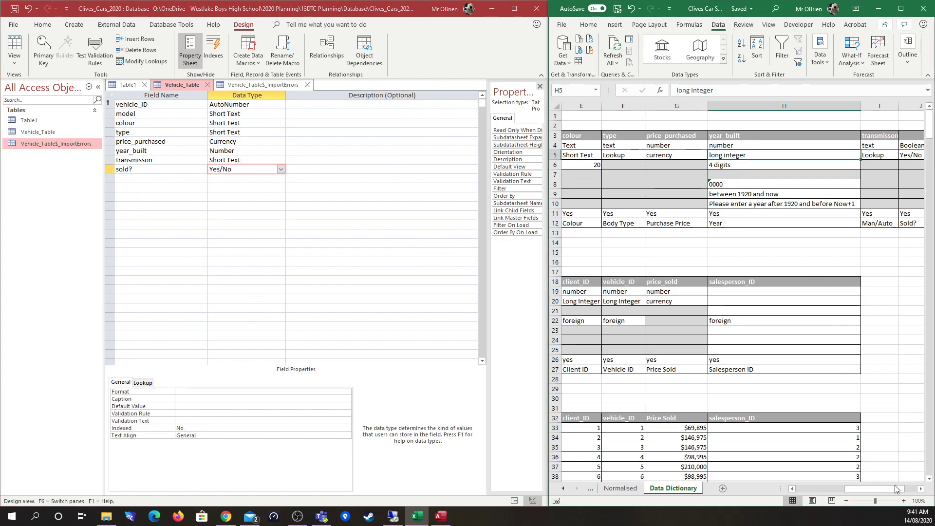
pyautogui.hscroll(1, 896, 486)
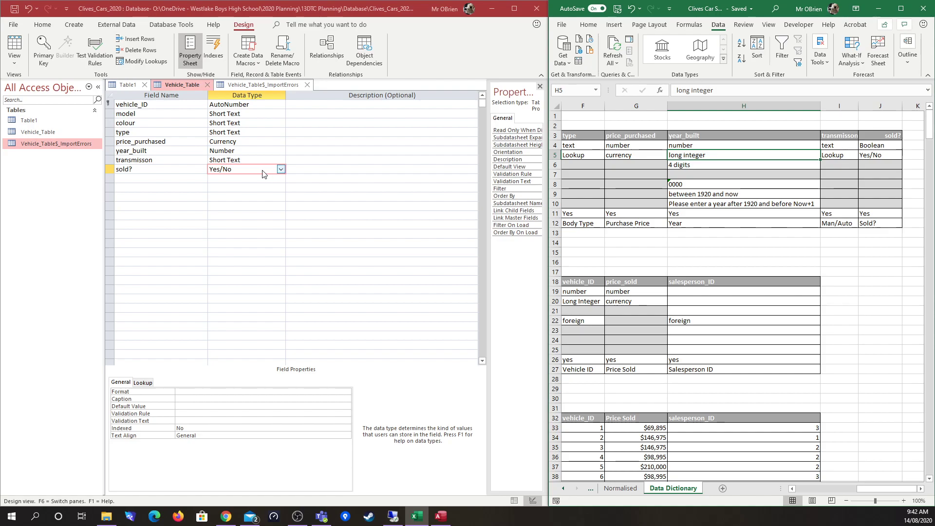
pyautogui.click(255, 392)
pyautogui.click(347, 392)
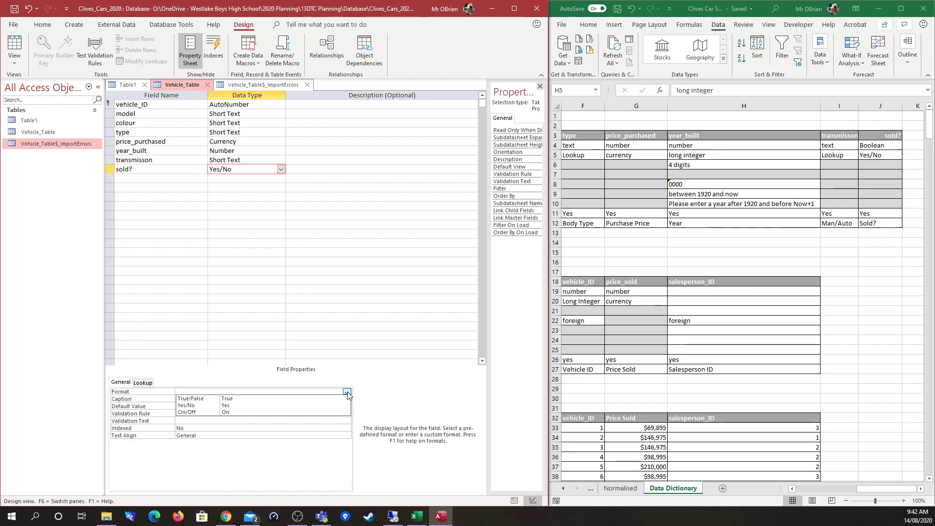
pyautogui.click(190, 406)
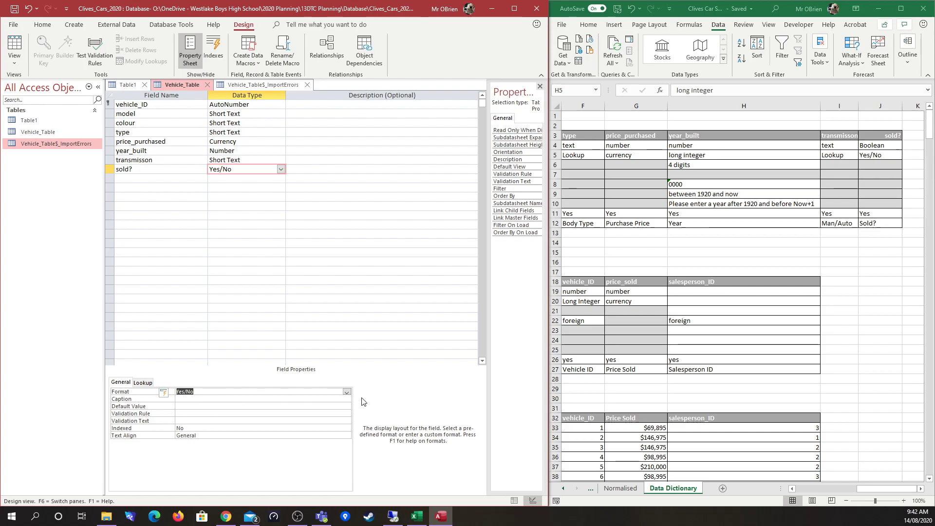
pyautogui.click(266, 420)
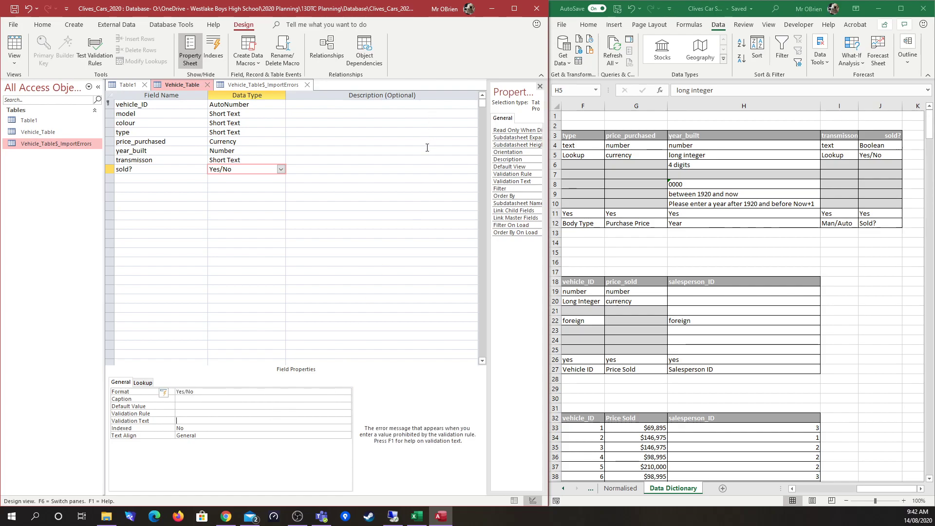
# Step: Save Vehicle_Table, accepting the shortened field sizes, and display its records in Datasheet View
pyautogui.click(19, 49)
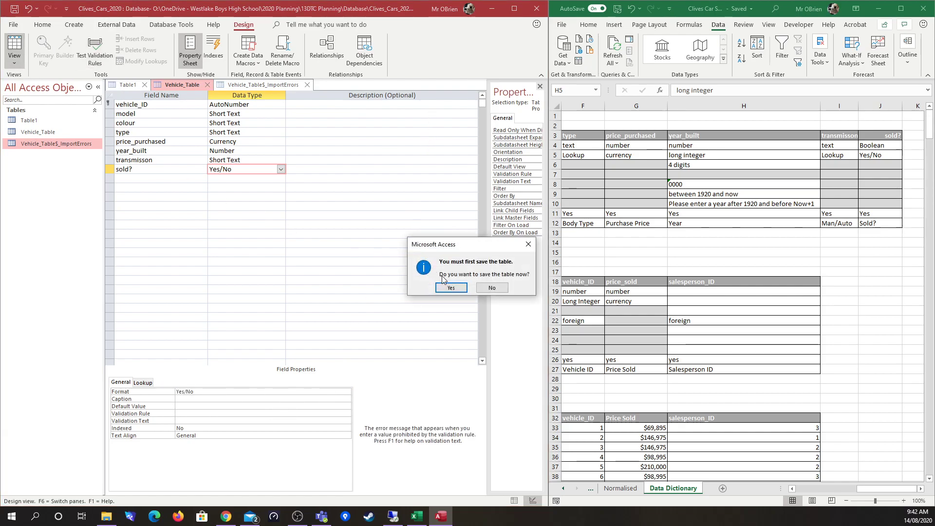
pyautogui.click(451, 290)
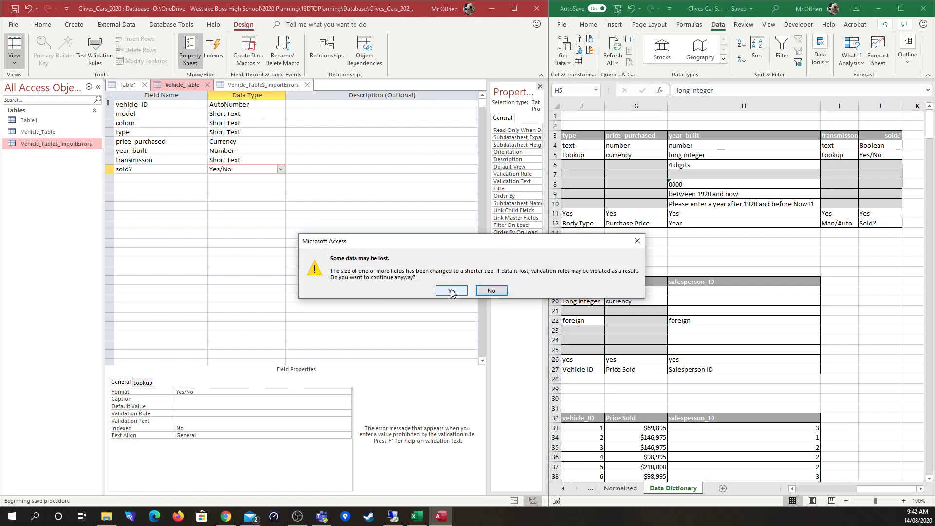
pyautogui.click(451, 290)
pyautogui.click(440, 292)
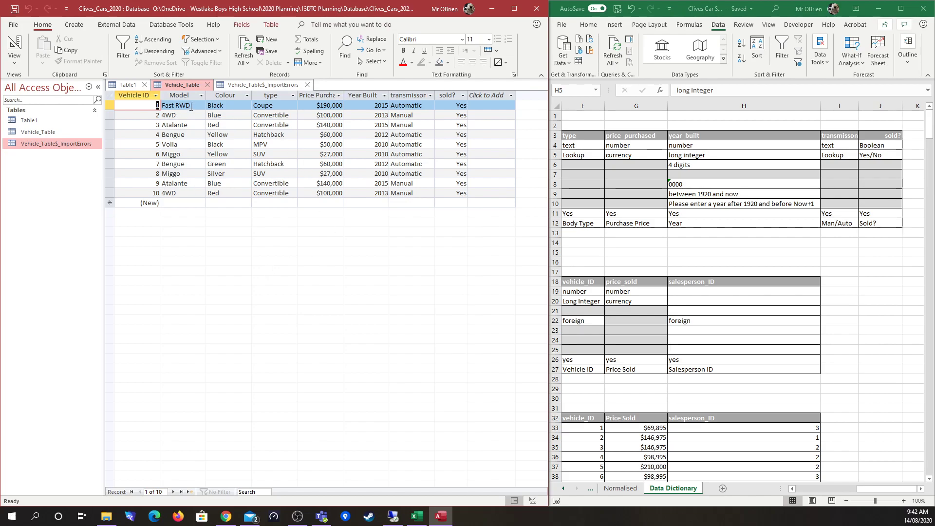
# Step: Return Vehicle_Table to Design View and set the caption of the sold? field to Sold?
pyautogui.click(15, 47)
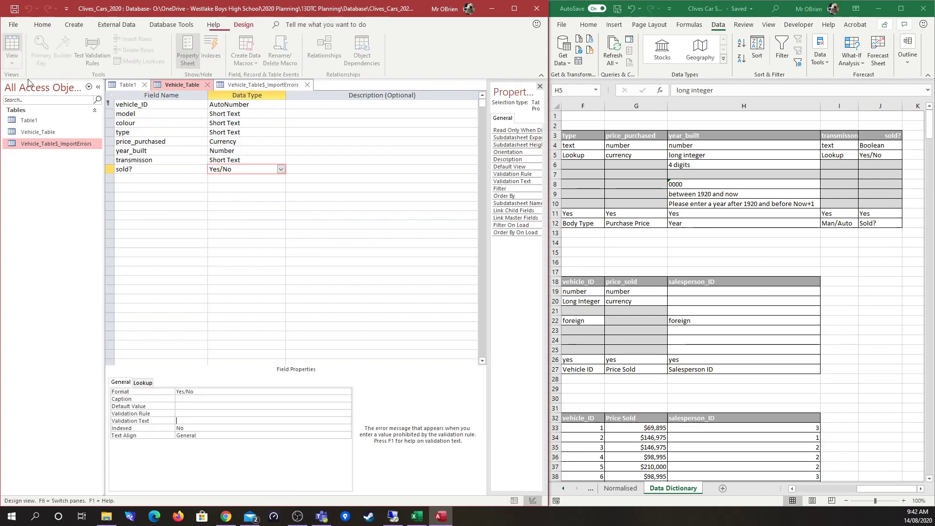
pyautogui.click(179, 399)
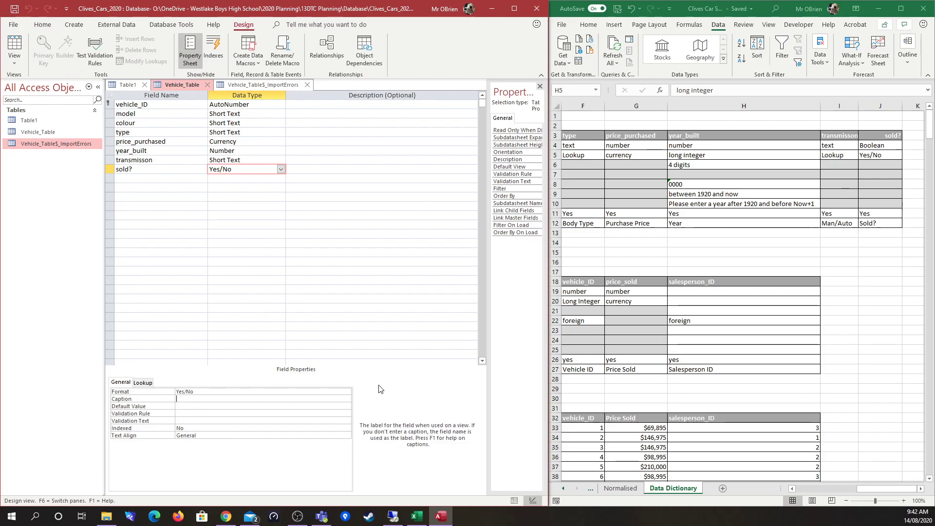
pyautogui.write('Sold?')
pyautogui.click(239, 419)
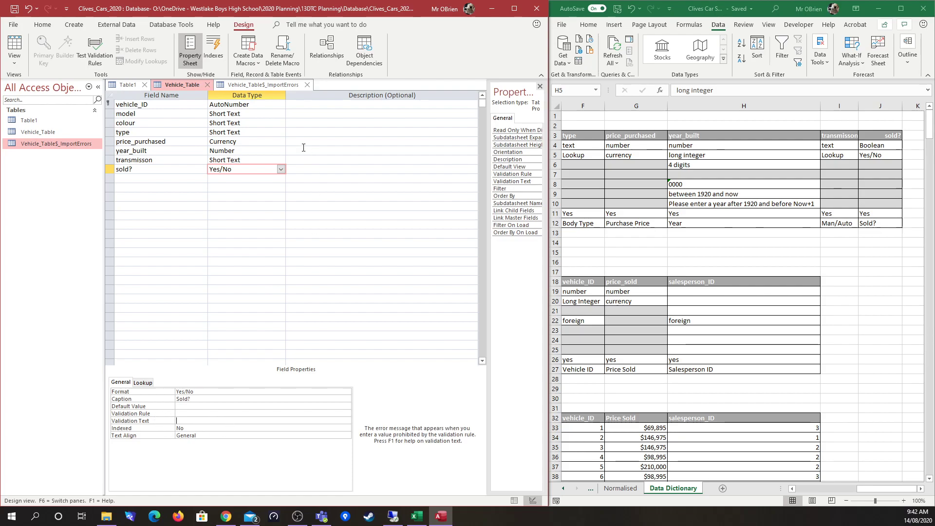
# Step: Set the caption of the transmisson field to Transmission
pyautogui.click(260, 157)
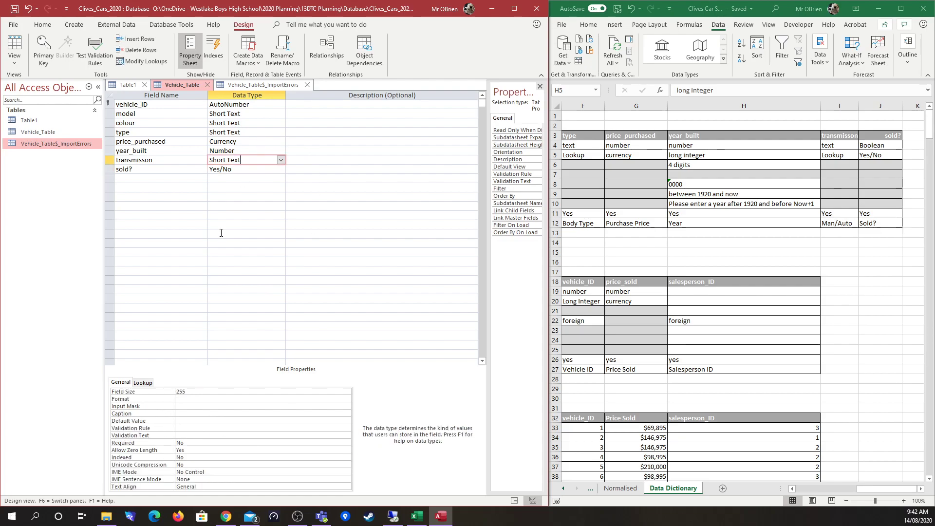
pyautogui.click(182, 413)
pyautogui.write('Transmission')
pyautogui.press('Down')
pyautogui.press('Down')
pyautogui.press('Down')
pyautogui.press('Down')
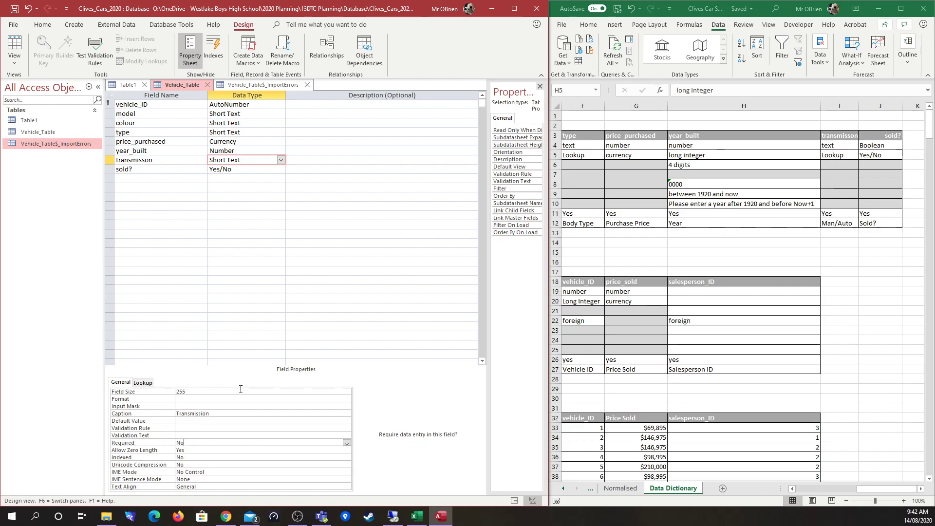
# Step: Review the year_built and price_purchased properties and set the caption of the type field to Body Type
pyautogui.click(237, 149)
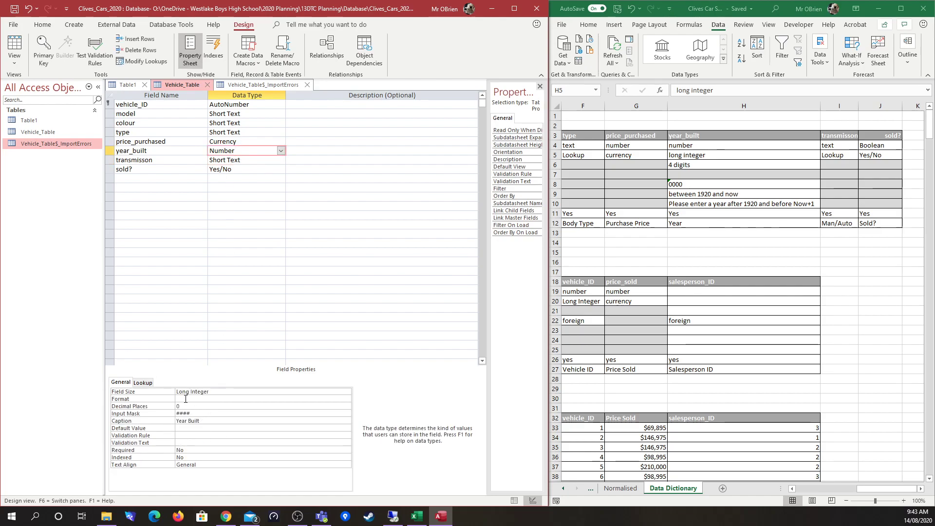
pyautogui.click(254, 133)
pyautogui.press('Down')
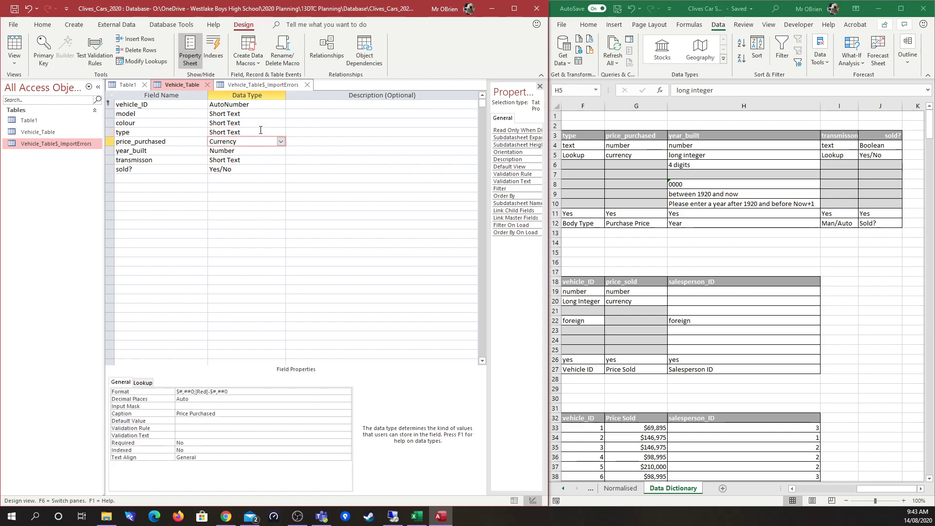
pyautogui.click(261, 130)
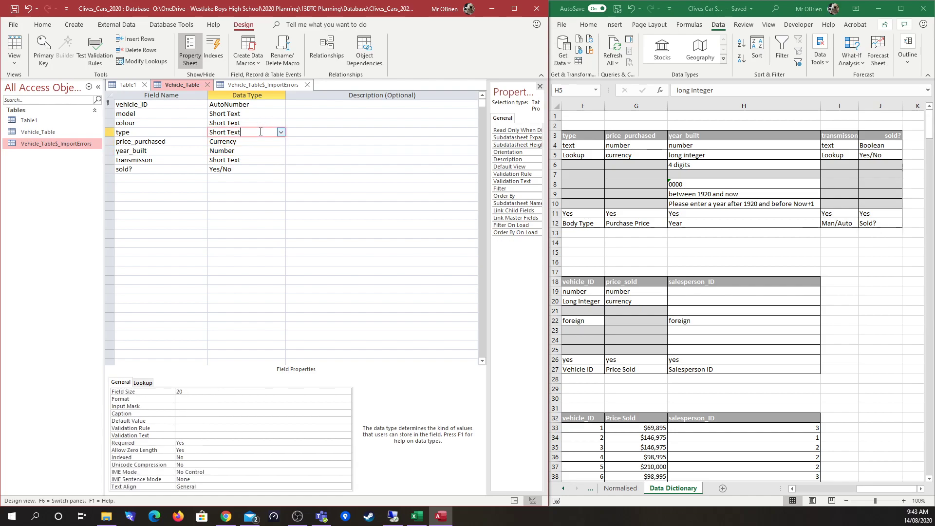
pyautogui.click(204, 413)
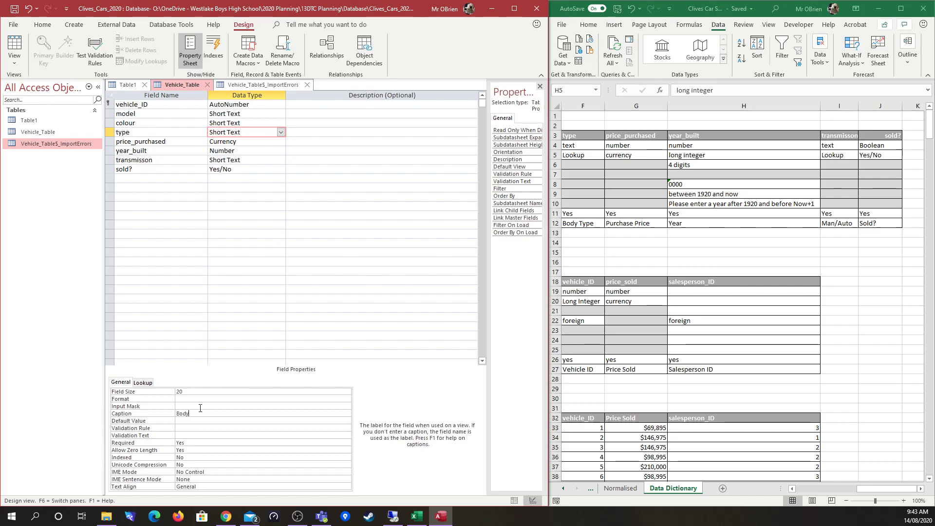
pyautogui.write('Body Type')
# Step: Check the colour and vehicle_ID field properties against the vehicles table on the Data Dictionary sheet
pyautogui.click(261, 120)
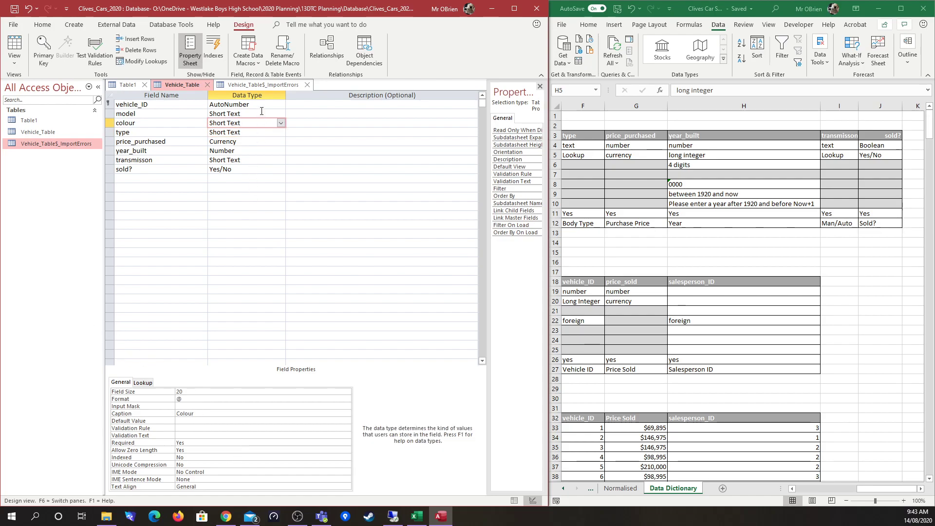
pyautogui.click(265, 105)
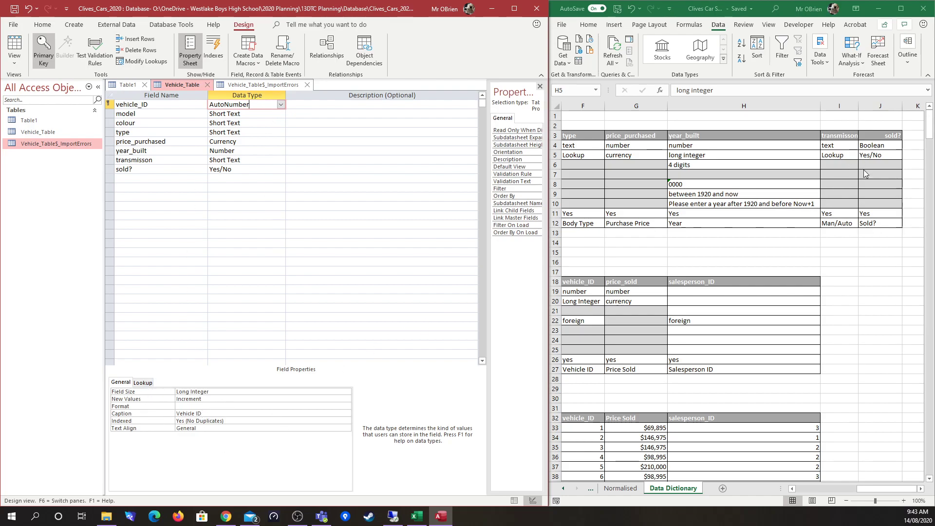
pyautogui.moveTo(872, 490); pyautogui.dragTo(808, 491)
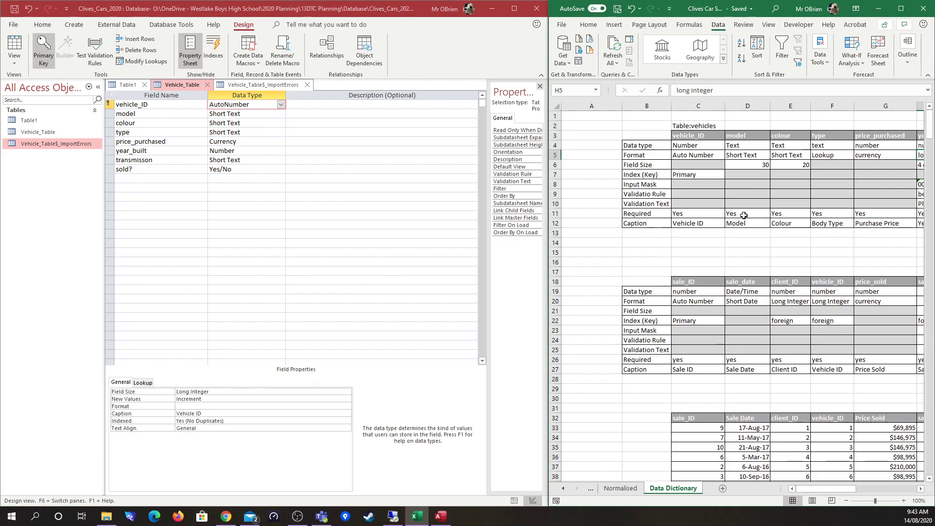
pyautogui.click(356, 271)
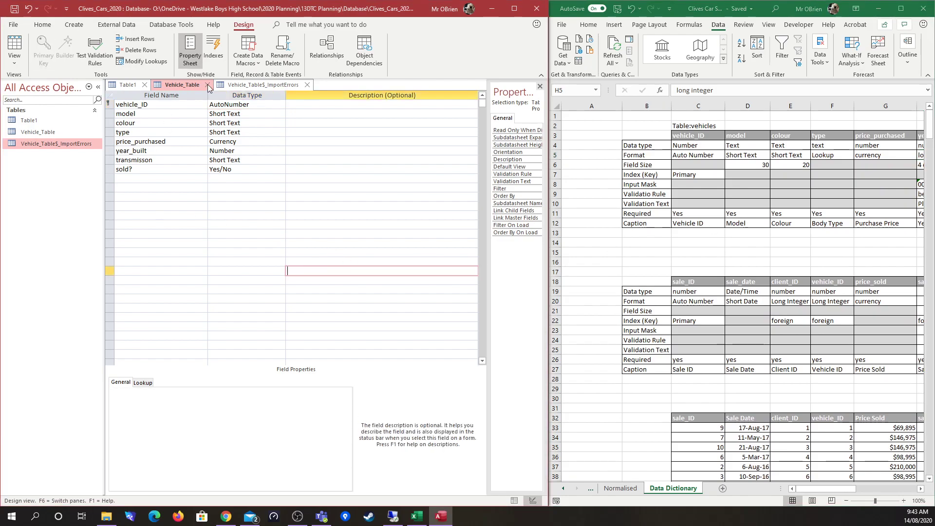
# Step: Close the Vehicle_Table$_ImportErrors table, saving its layout, and delete it from the database
pyautogui.click(290, 85)
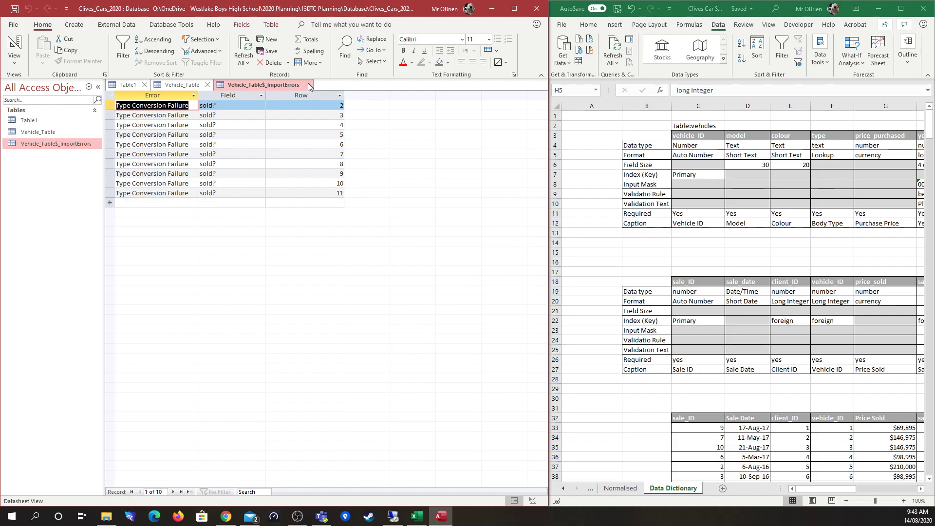
pyautogui.click(307, 85)
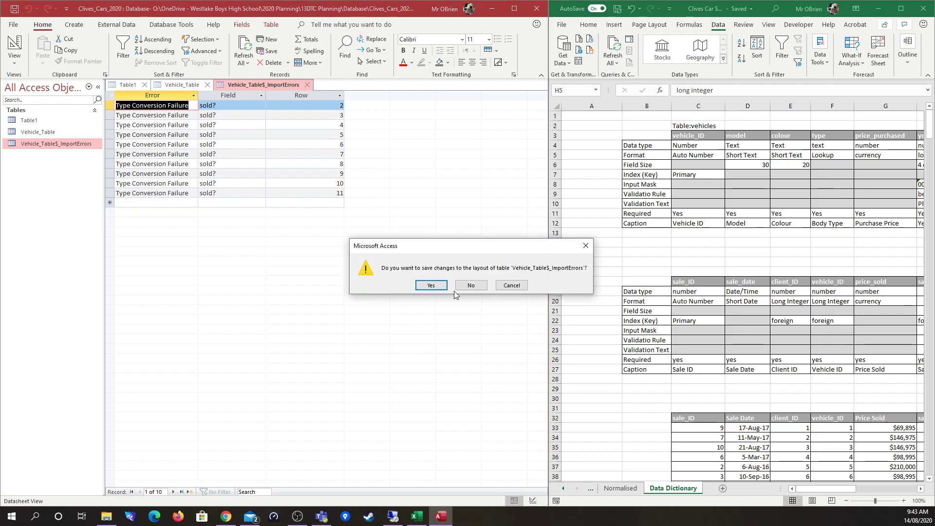
pyautogui.click(432, 286)
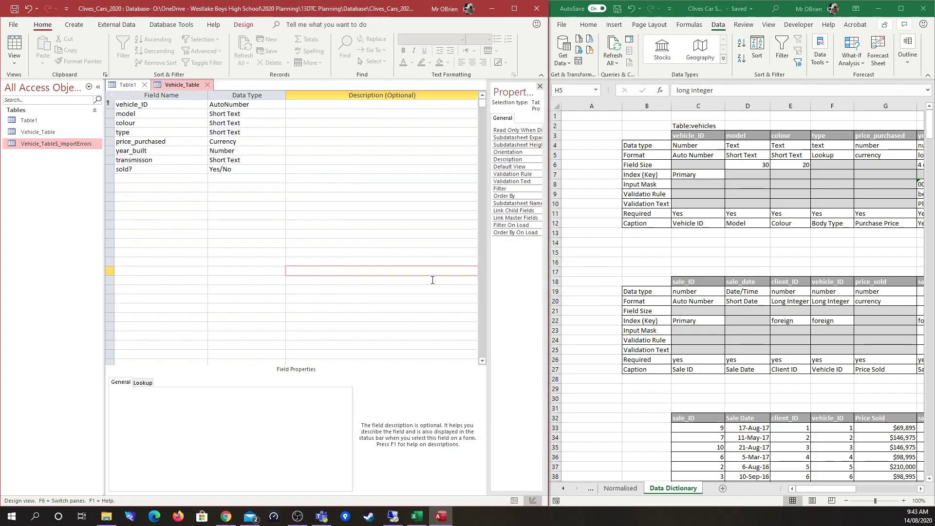
pyautogui.rightClick(56, 142)
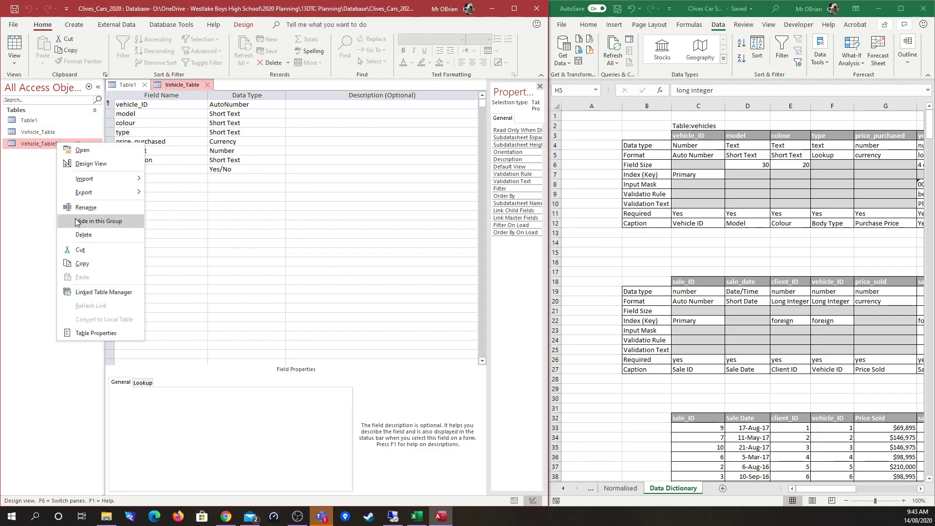
pyautogui.click(84, 235)
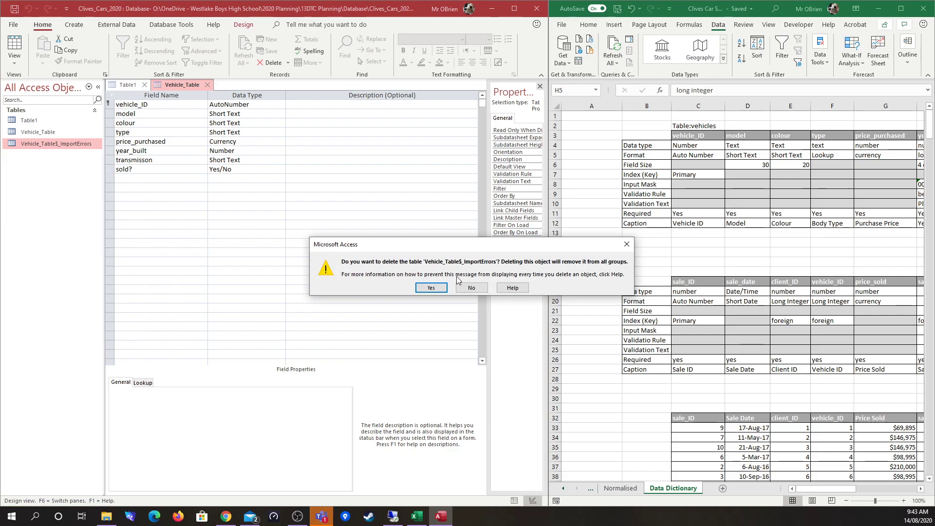
pyautogui.click(435, 288)
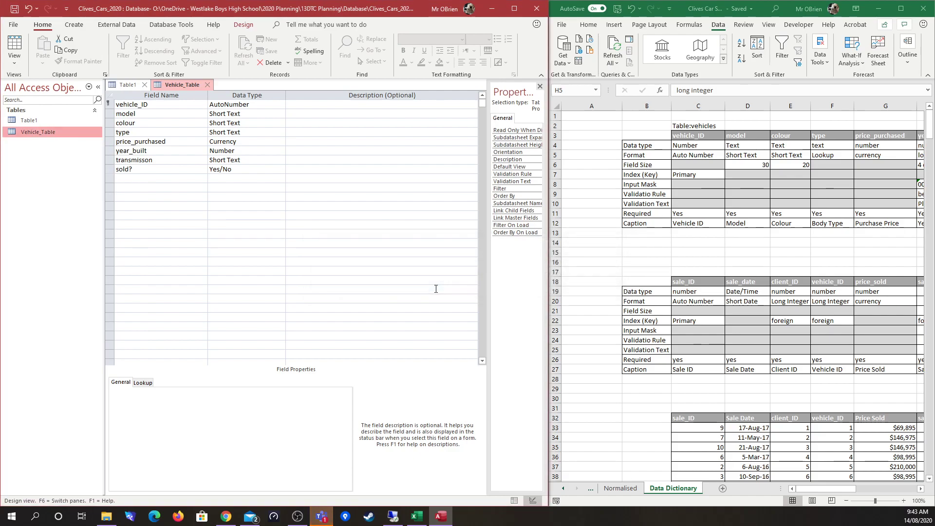
# Step: Try to delete the leftover Table1 from the database and close the open table to remove it
pyautogui.rightClick(50, 121)
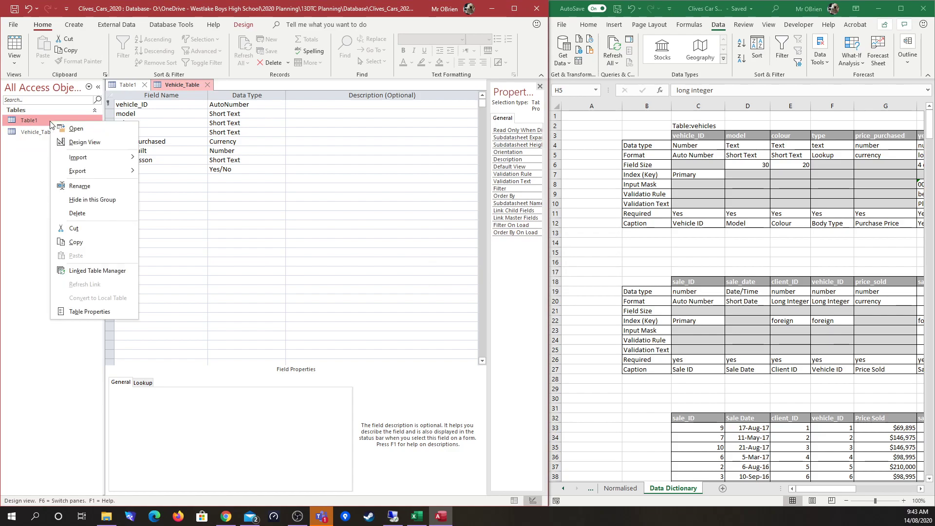
pyautogui.click(80, 214)
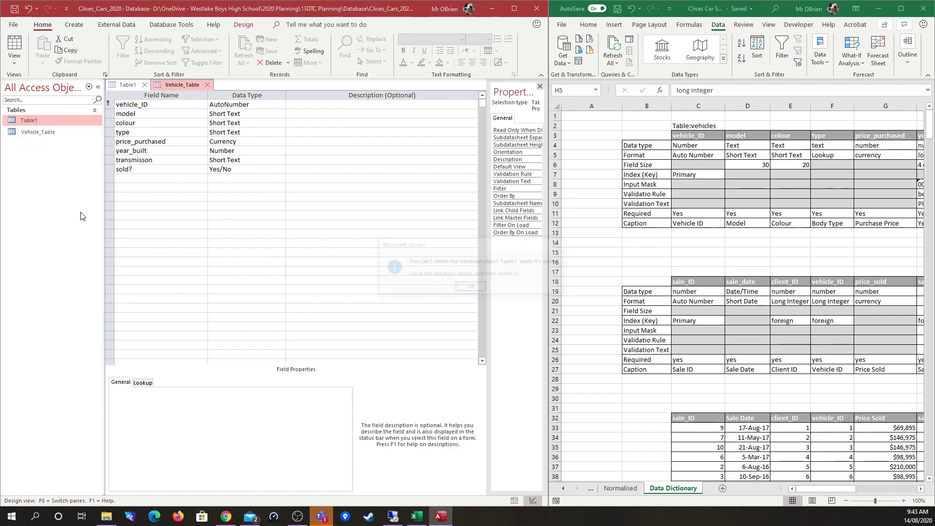
pyautogui.click(471, 288)
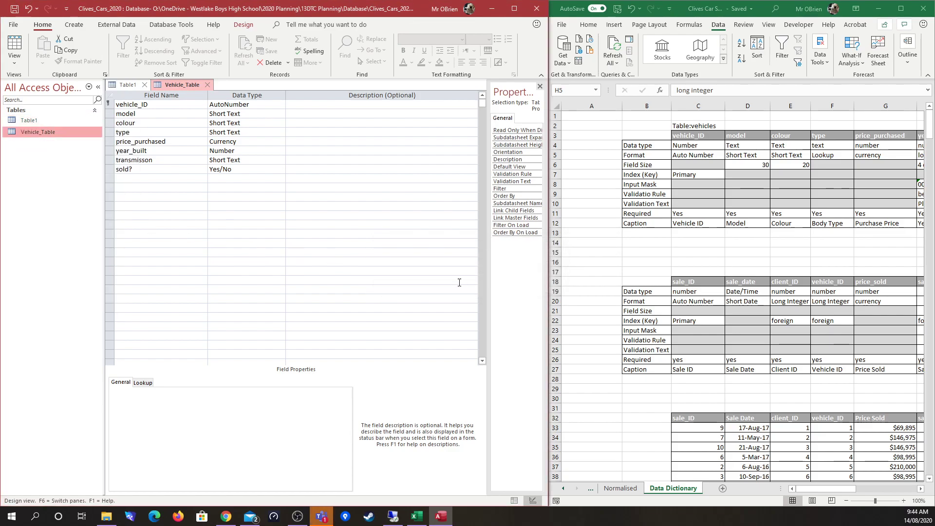
pyautogui.click(145, 85)
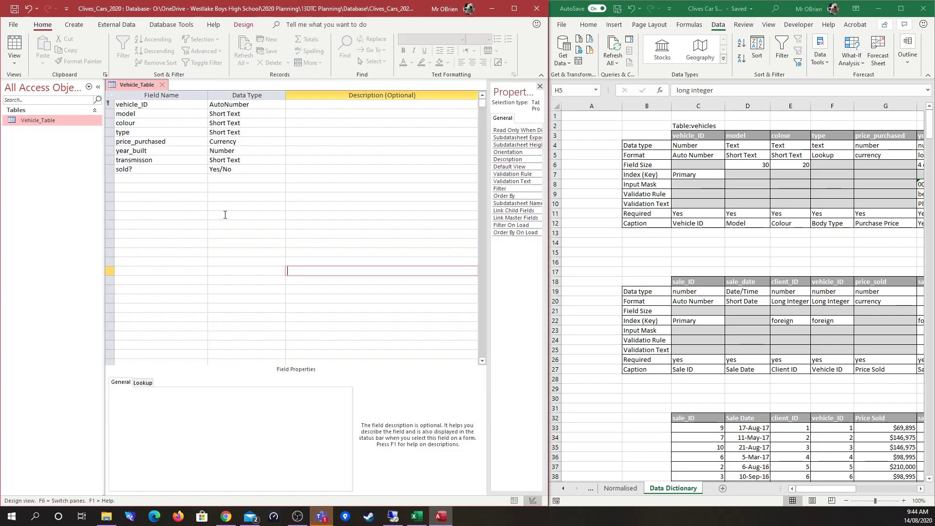
# Step: Examine the properties of every Vehicle_Table field from vehicle_ID to sold?, and recheck those of year_built
pyautogui.click(248, 225)
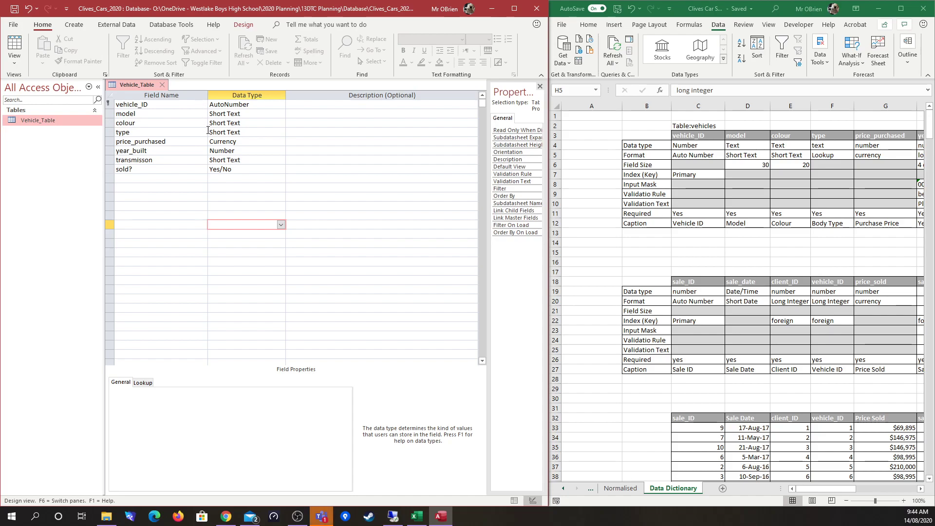
pyautogui.click(225, 106)
pyautogui.click(229, 114)
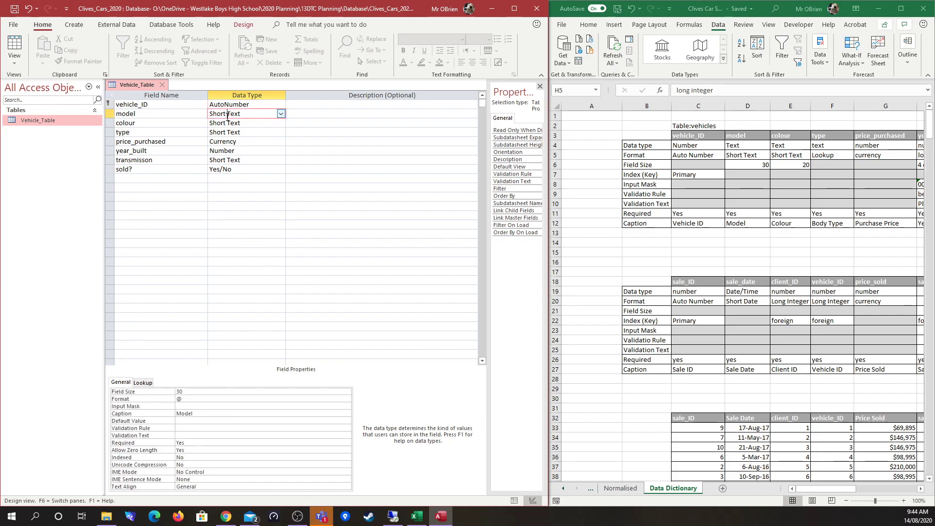
pyautogui.click(231, 124)
pyautogui.click(233, 132)
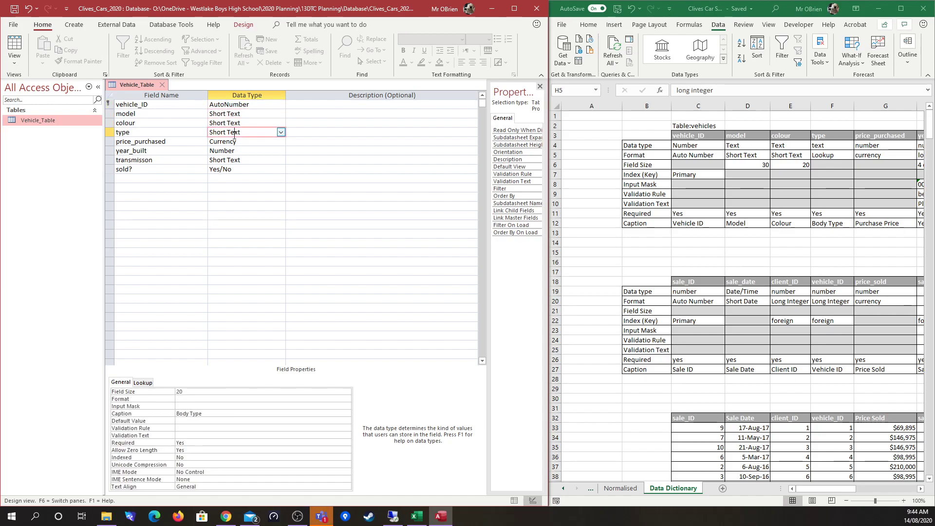
pyautogui.click(237, 142)
pyautogui.click(237, 151)
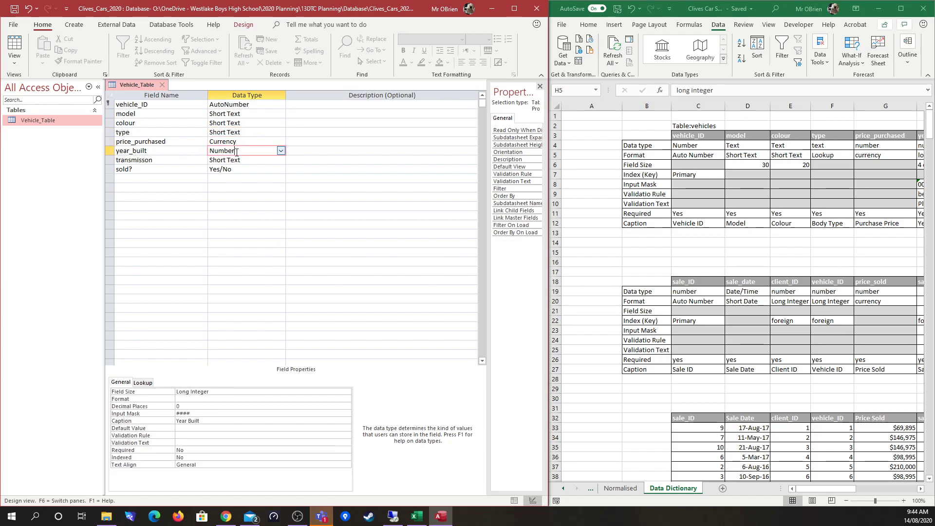
pyautogui.click(237, 160)
pyautogui.click(236, 169)
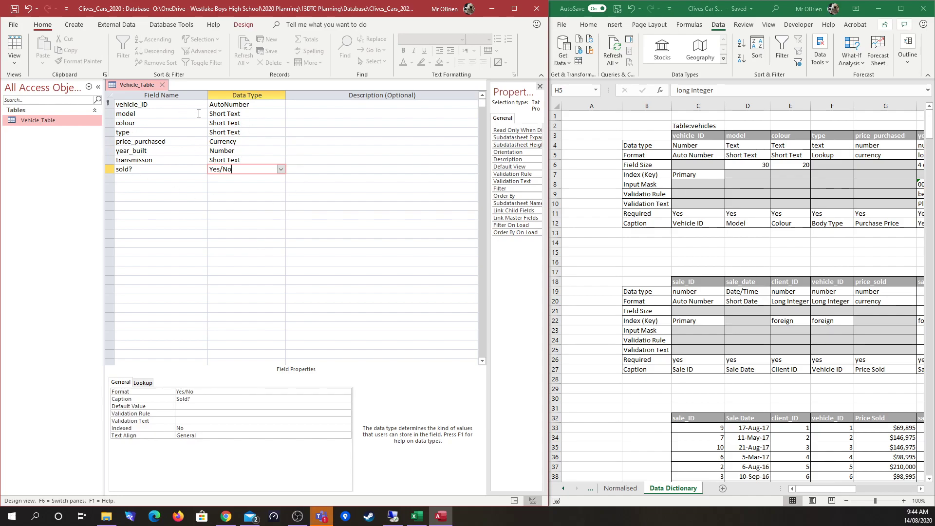
pyautogui.click(244, 151)
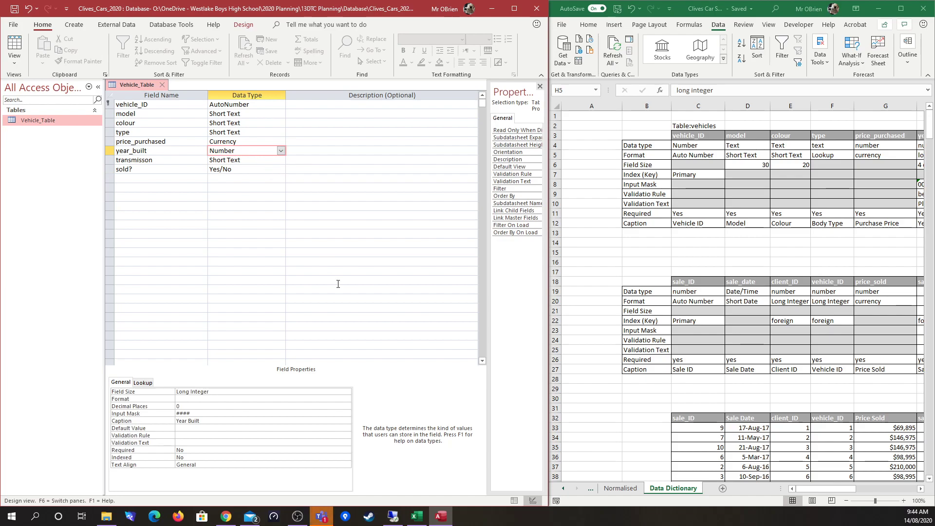